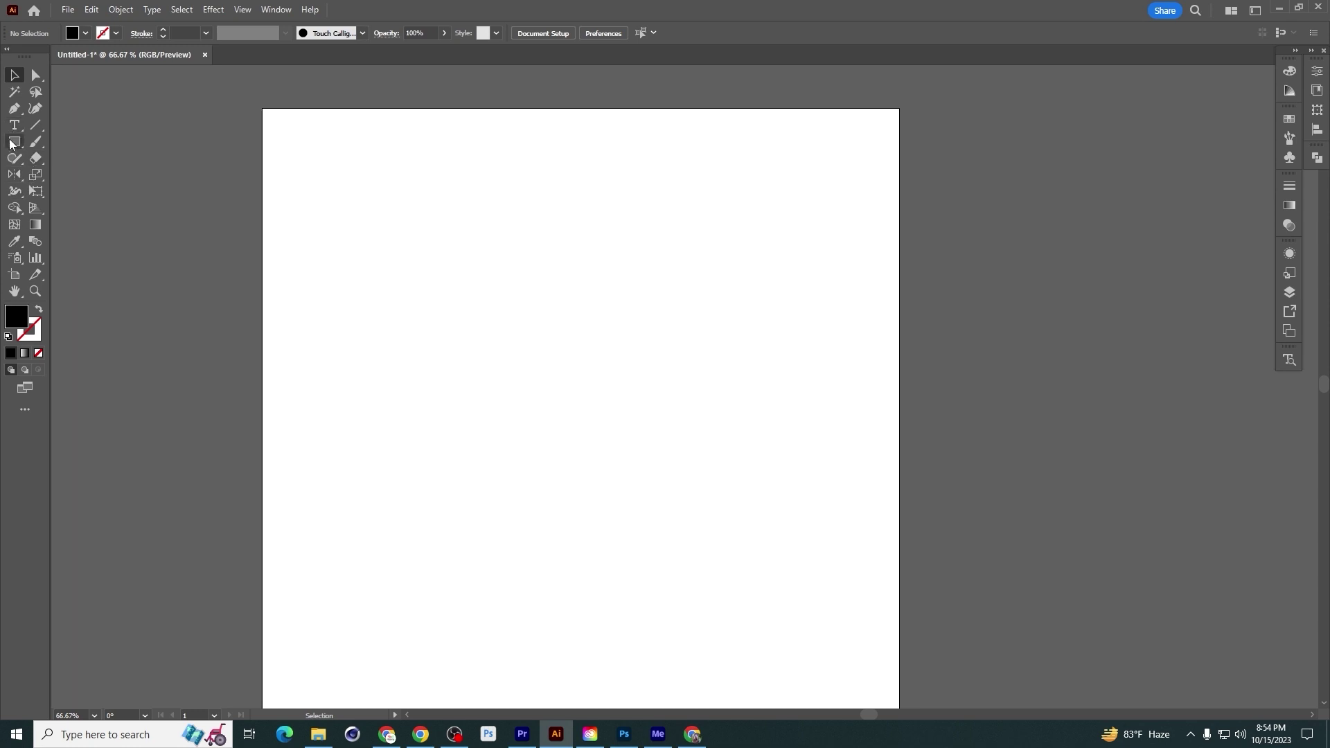
# Draw a black rectangle about 494 × 184 px in the upper half of the artboard
pyautogui.click(14, 141)
pyautogui.moveTo(412, 282); pyautogui.dragTo(704, 389)
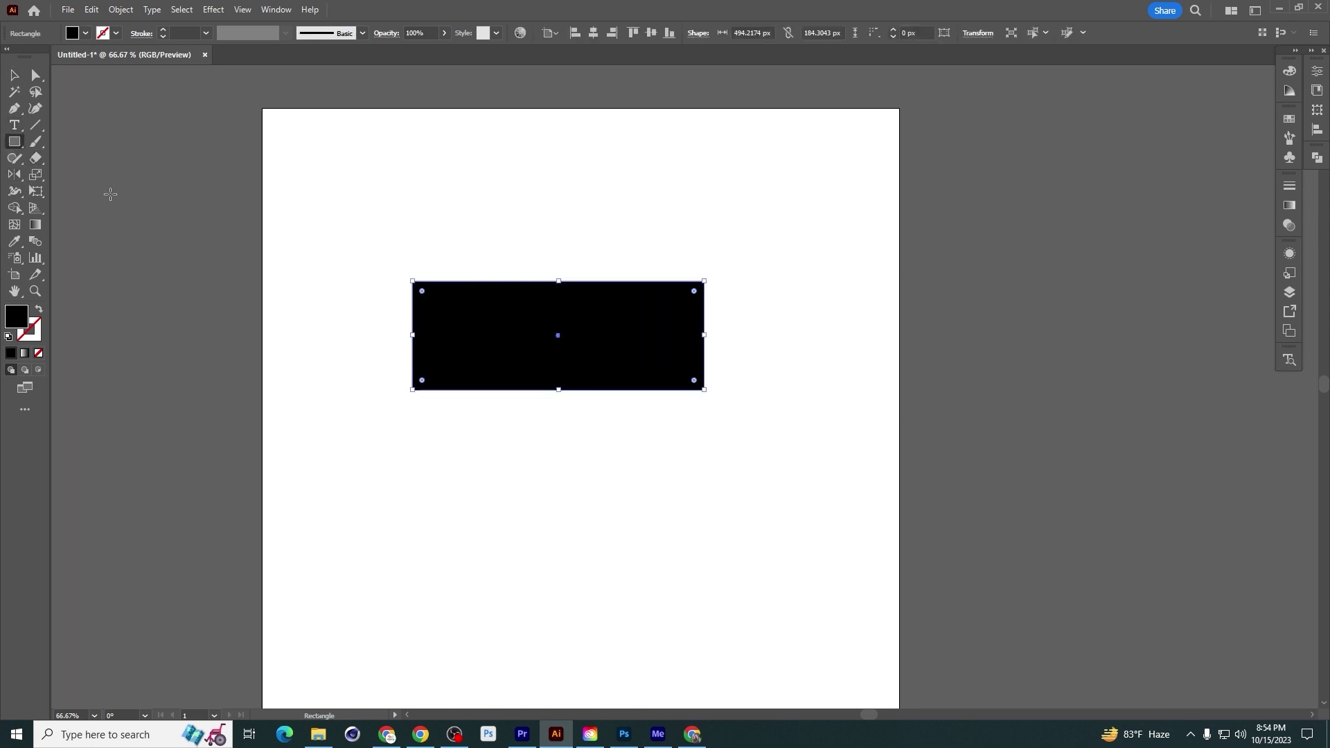
pyautogui.click(14, 75)
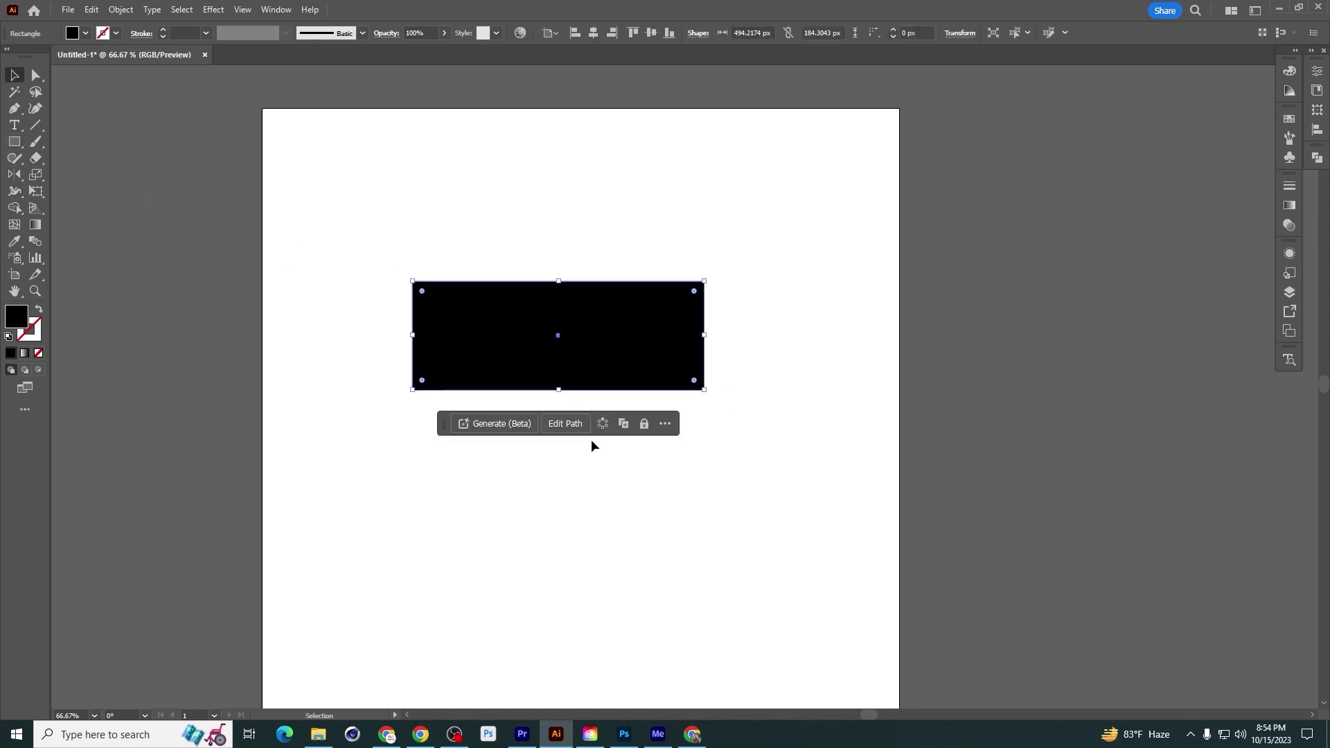
# Generate a vector graphic of type Subject in the rectangle from the prompt "car"
pyautogui.click(495, 426)
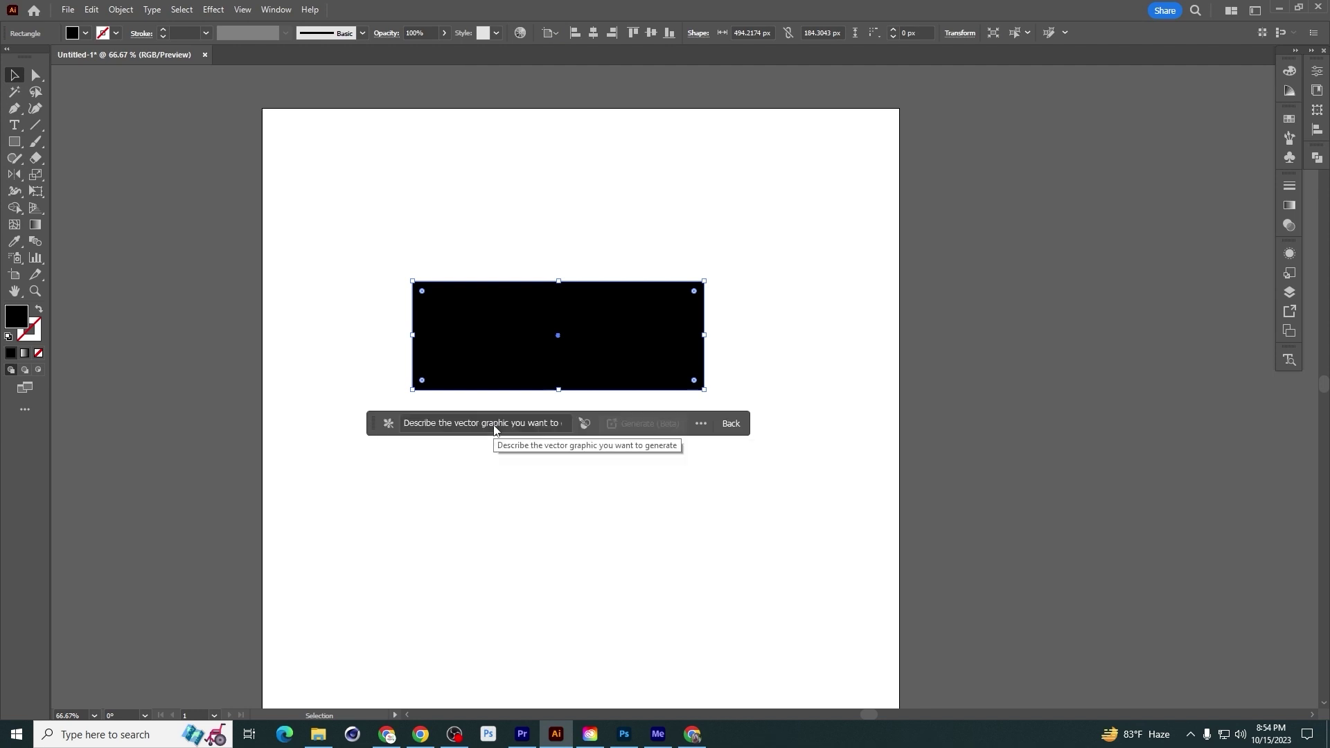
pyautogui.click(389, 423)
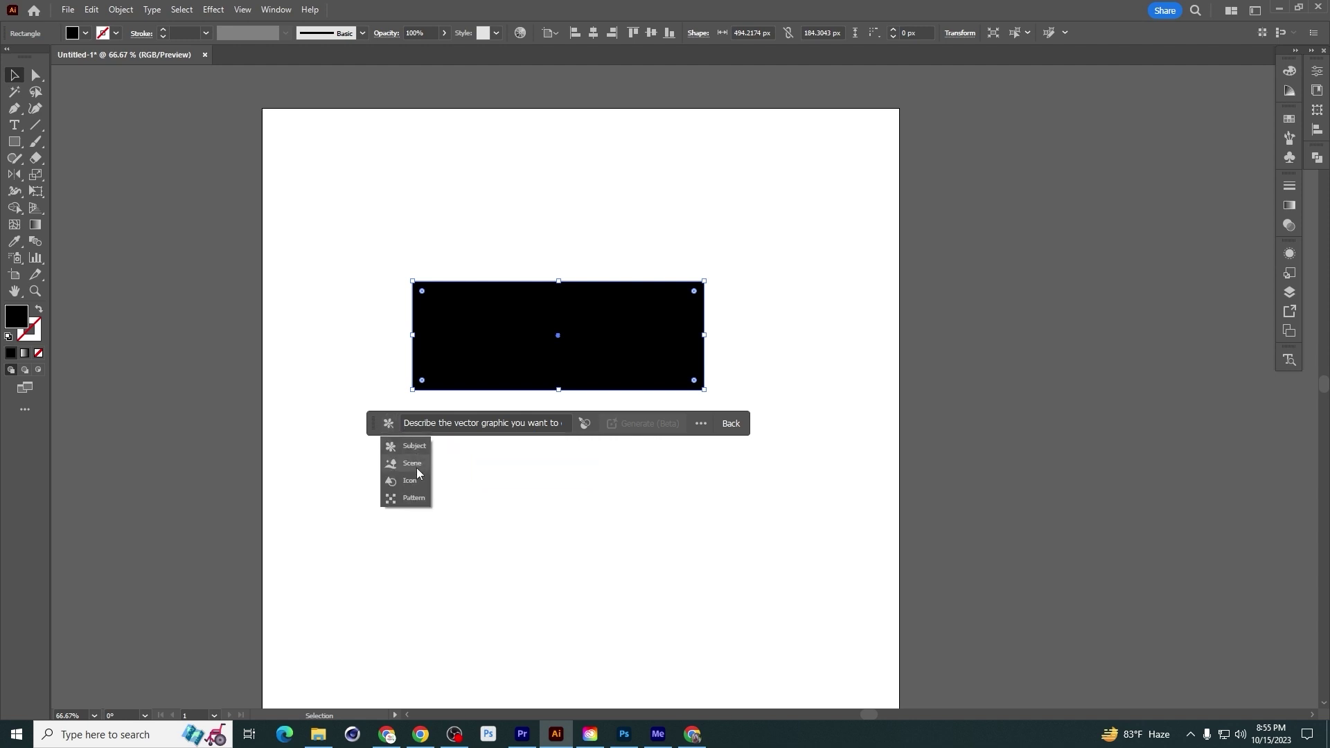
pyautogui.click(411, 449)
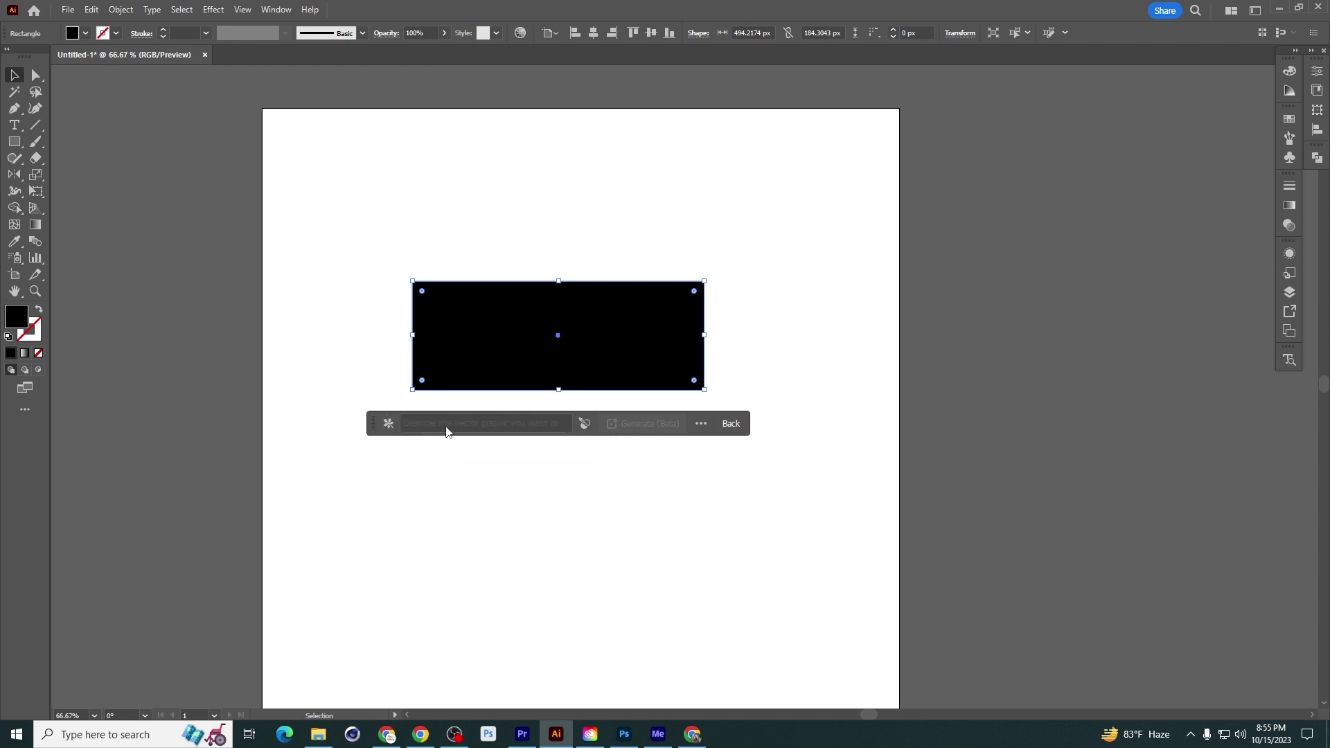
pyautogui.click(450, 425)
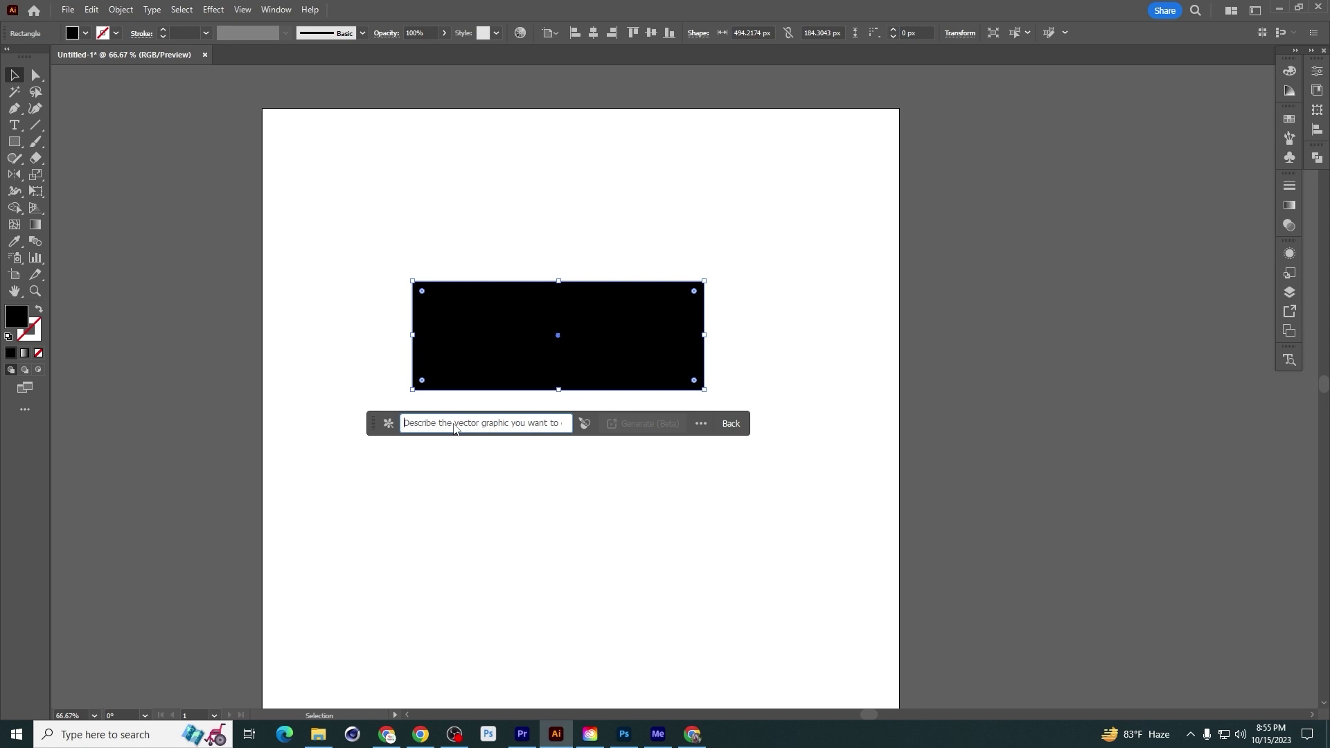
pyautogui.write('car')
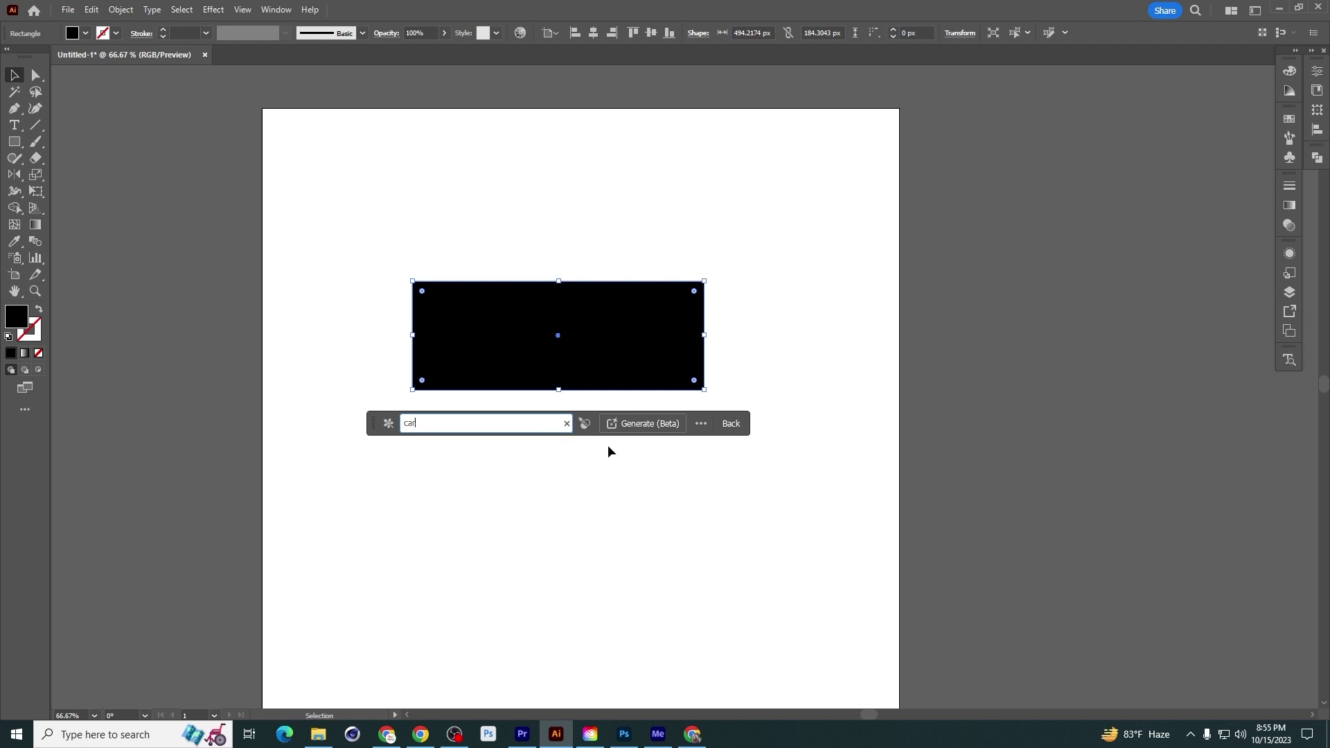
pyautogui.click(644, 424)
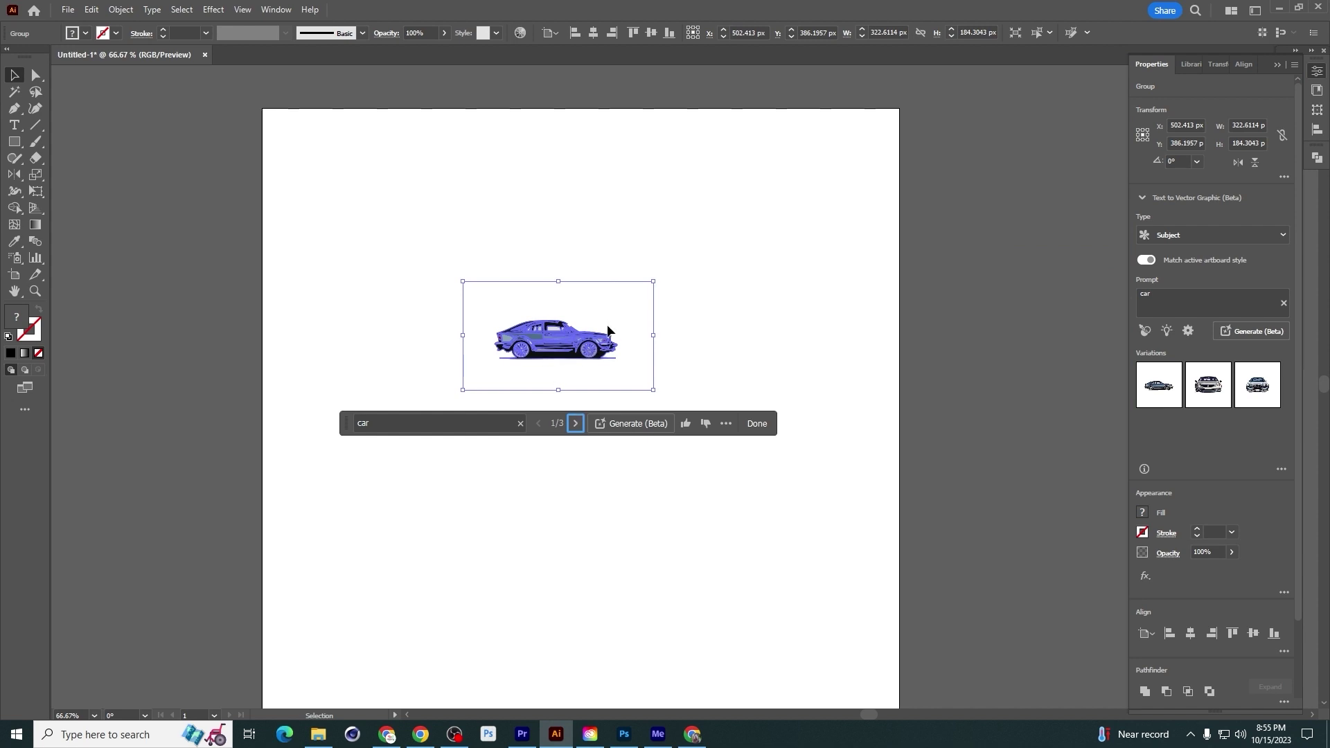
# Go through the generated car variations and keep the third one, the blue car seen from the front
pyautogui.scroll(3, 568, 346)
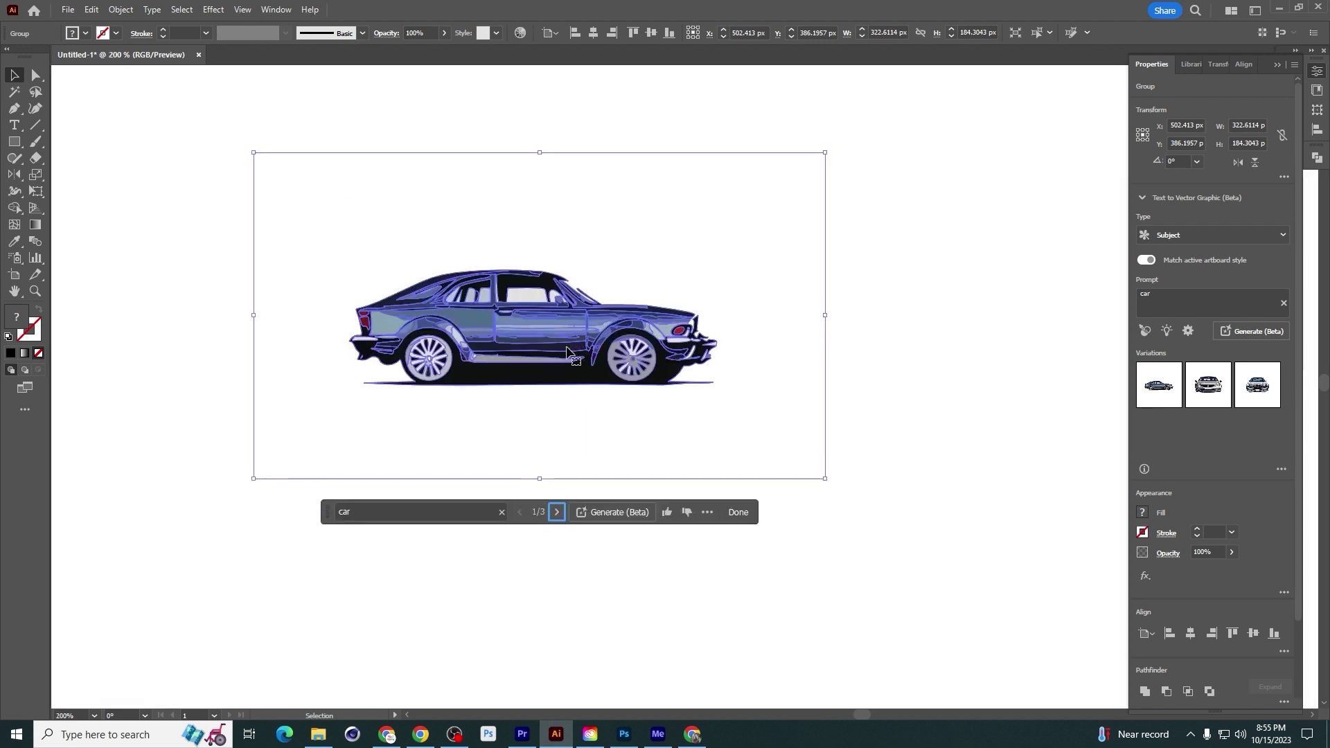
pyautogui.click(557, 512)
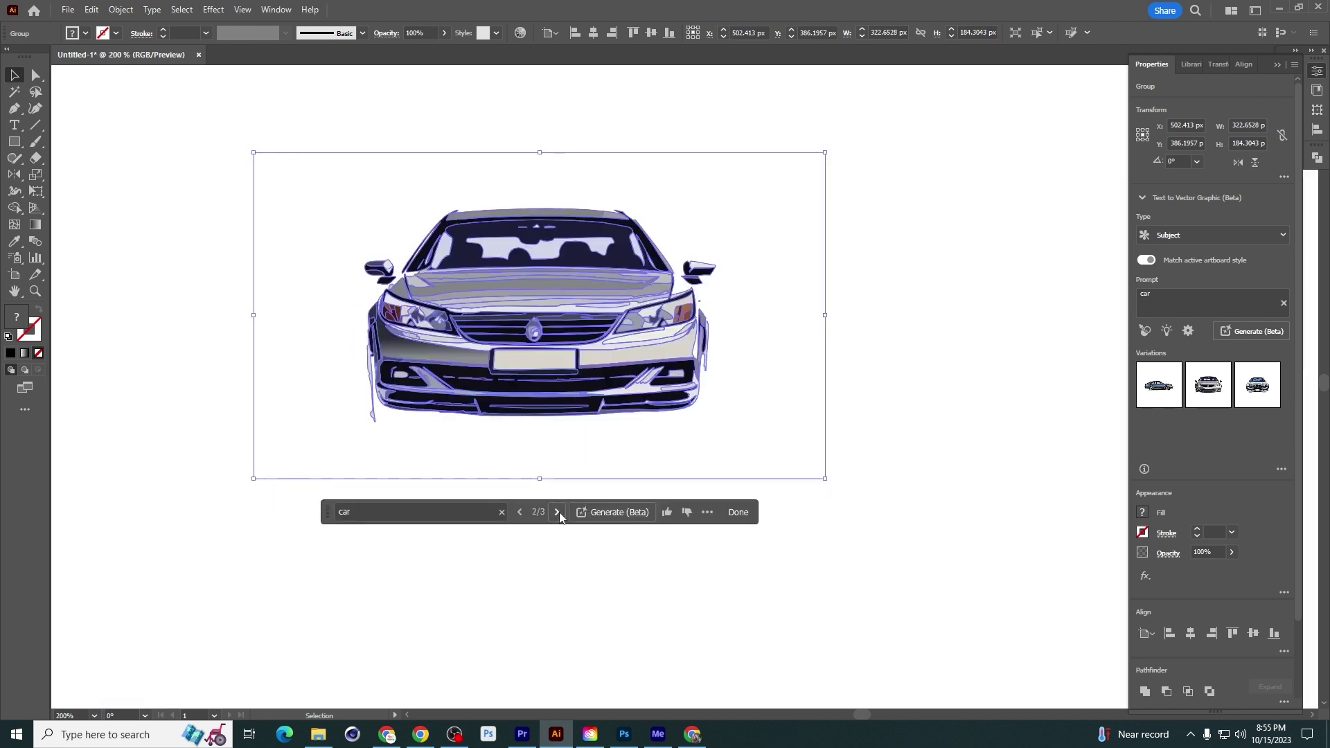
pyautogui.click(558, 511)
pyautogui.click(822, 377)
pyautogui.scroll(-1, 822, 377)
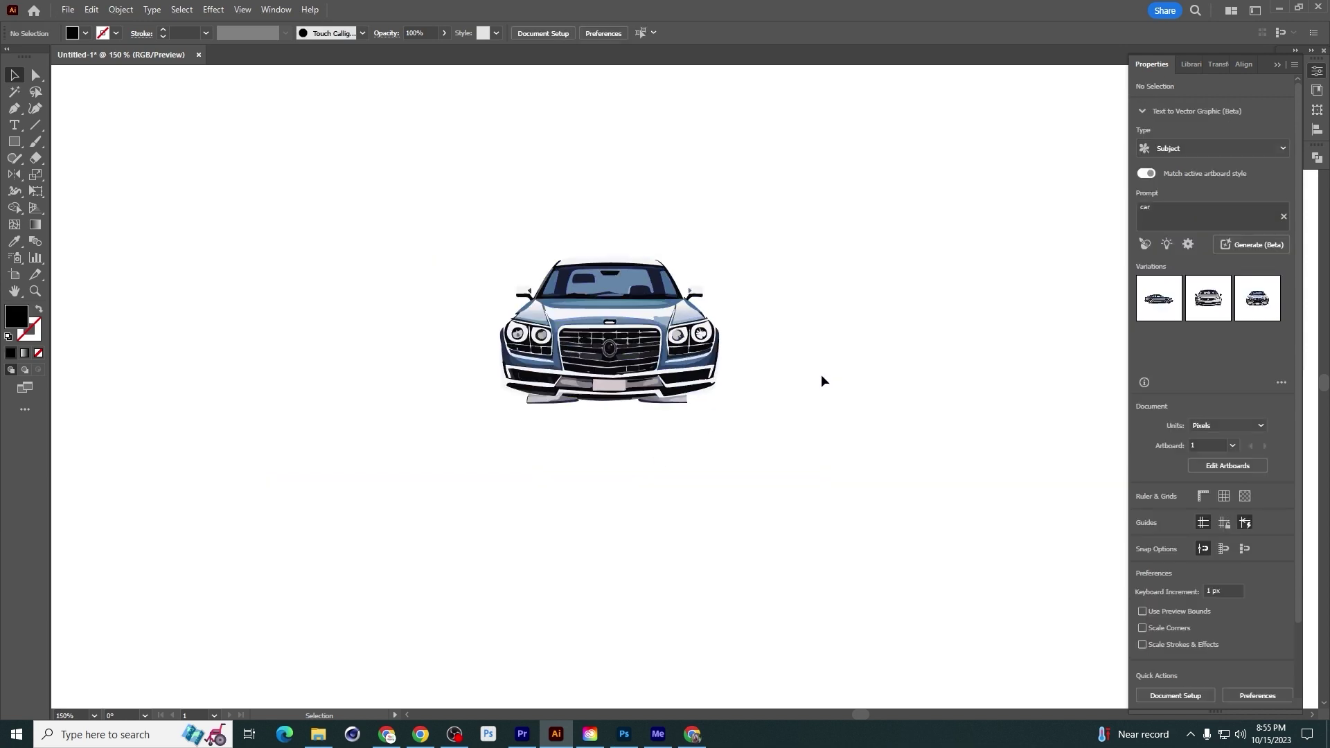
pyautogui.click(627, 388)
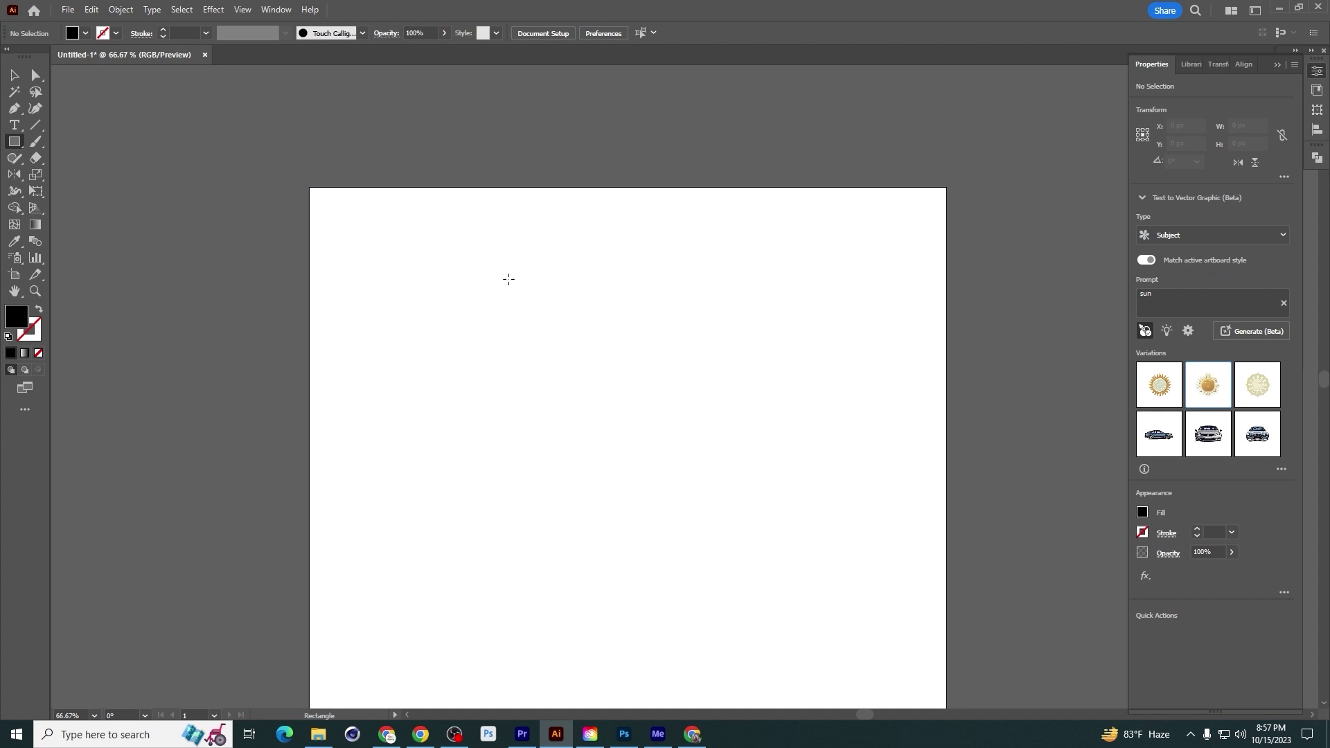
# Set the vector generation type to Scene for a new rectangle, sized about 608 × 421 px and placed near the artboard's middle
pyautogui.moveTo(508, 279); pyautogui.dragTo(674, 368)
pyautogui.click(534, 400)
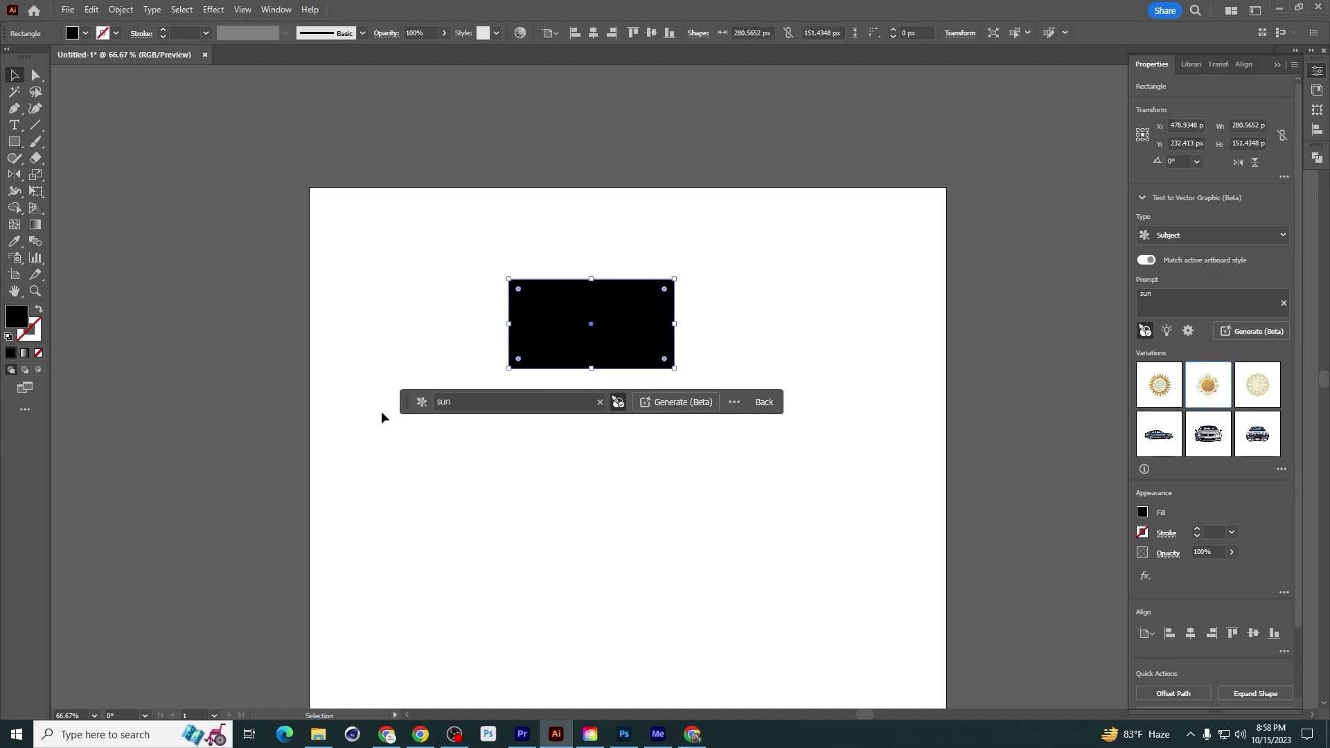
pyautogui.click(427, 405)
pyautogui.click(450, 442)
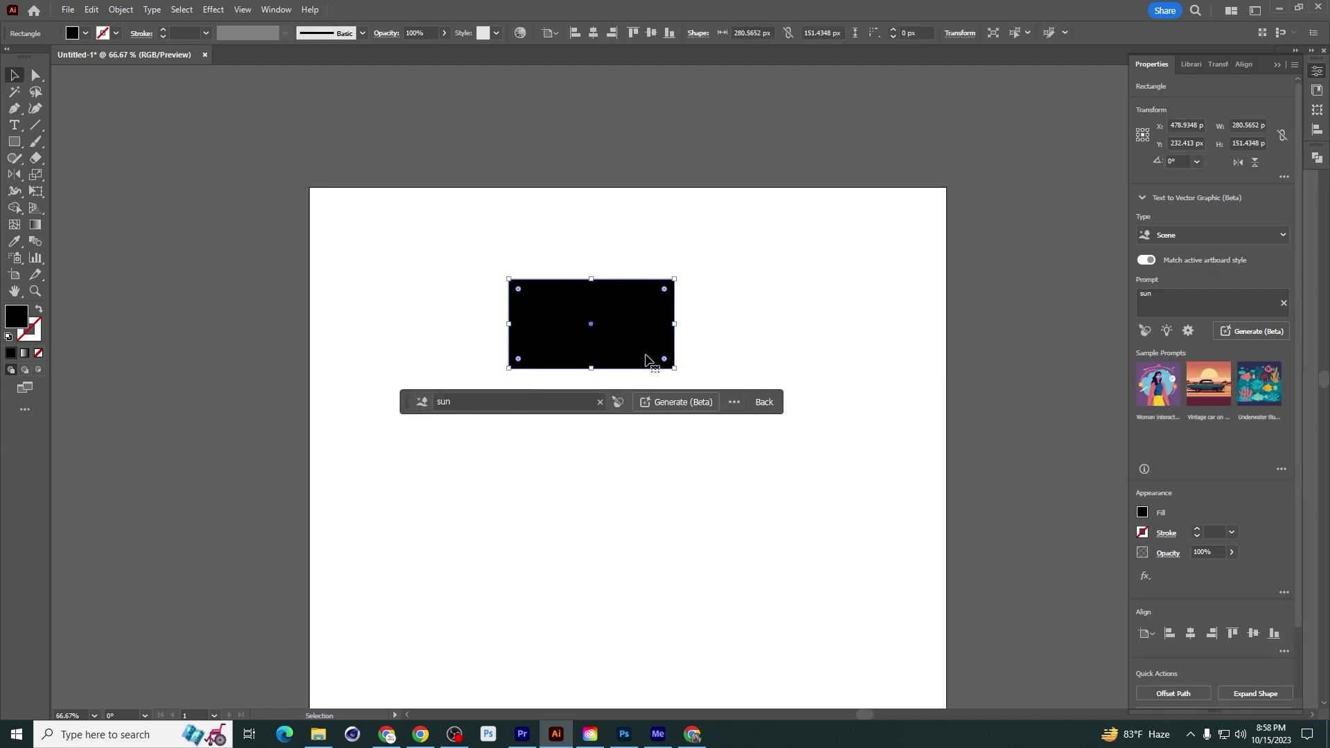
pyautogui.moveTo(675, 369); pyautogui.dragTo(866, 535)
pyautogui.moveTo(778, 451); pyautogui.dragTo(696, 454)
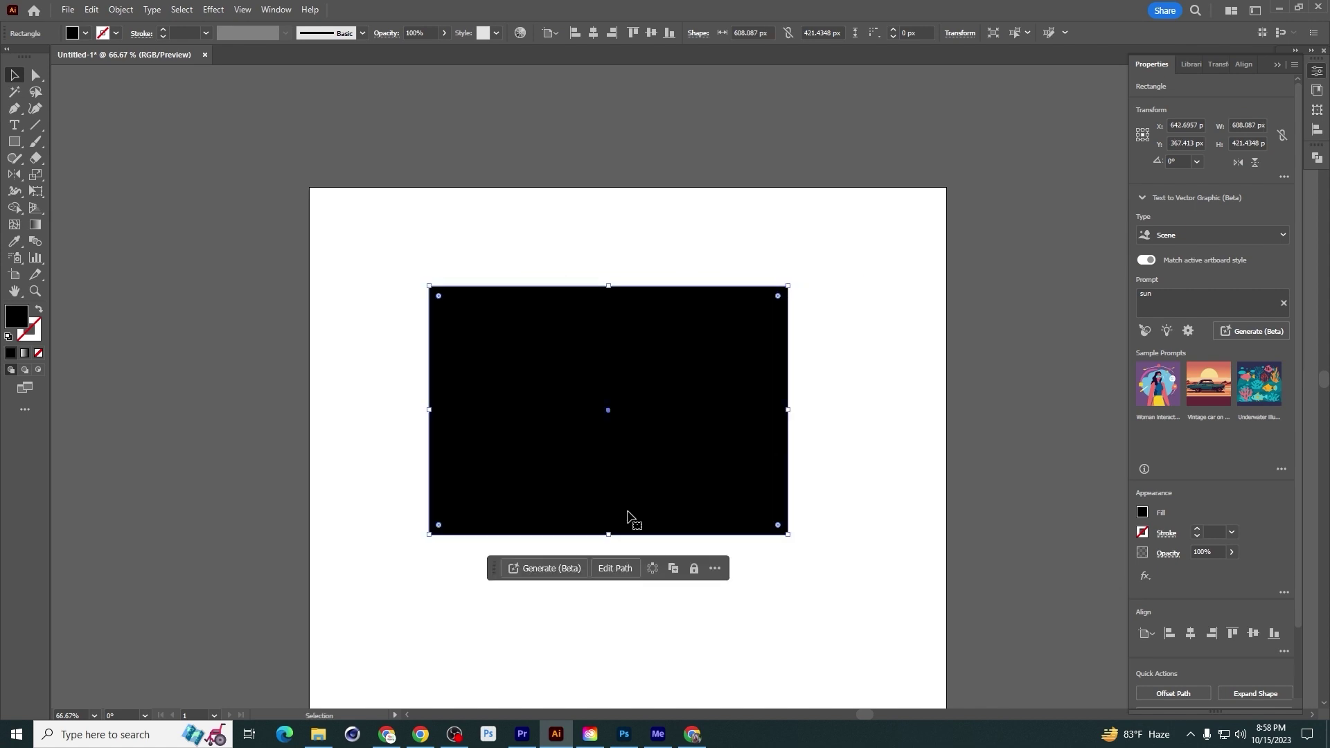
# Generate a scene in the rectangle from the prompt "night forest with moon"
pyautogui.click(558, 568)
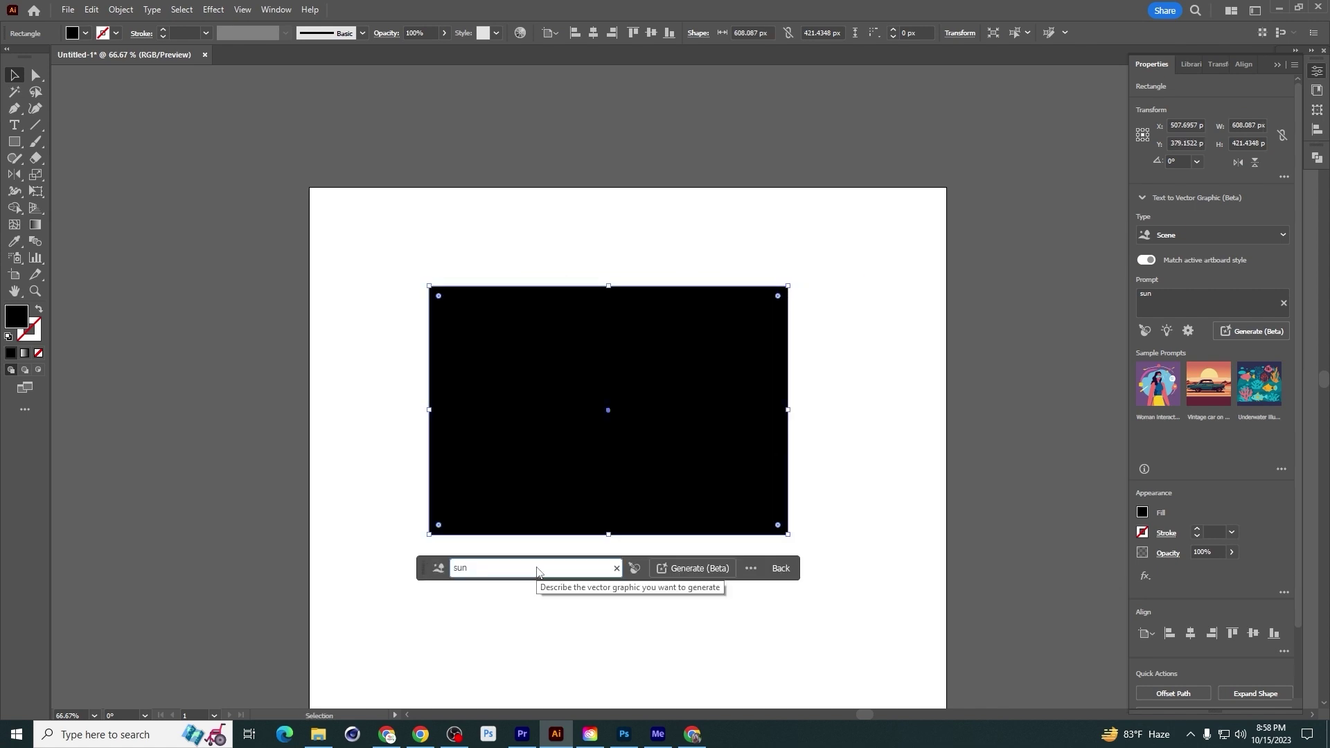
pyautogui.doubleClick(538, 569)
pyautogui.write('nigh')
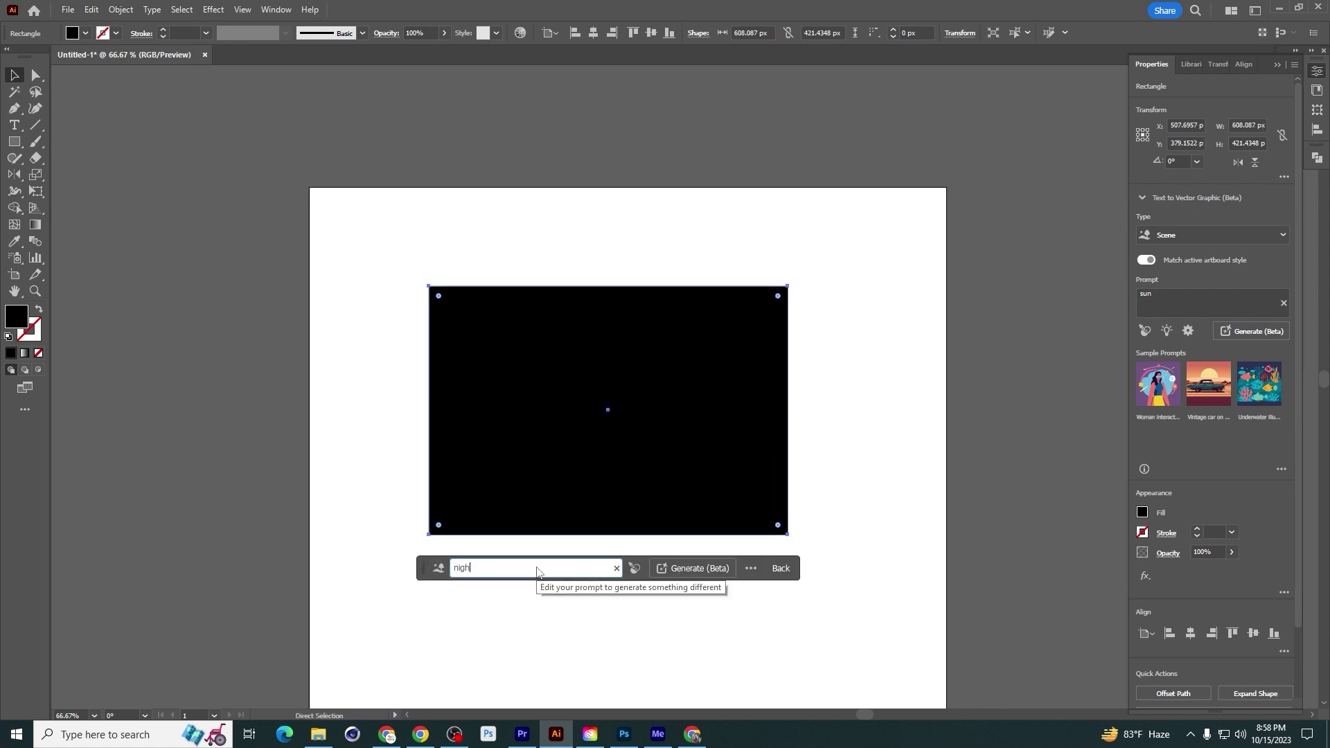
pyautogui.write('t forest')
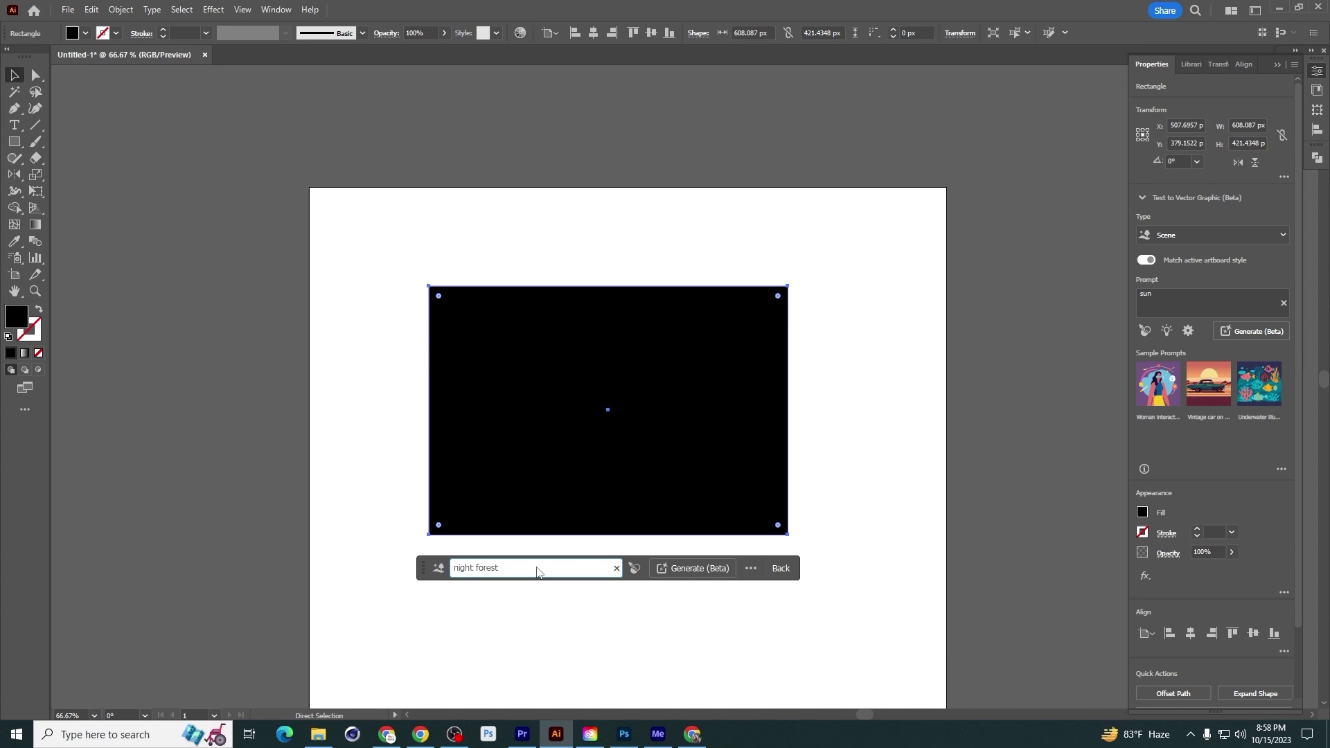
pyautogui.write(' with moon')
pyautogui.click(704, 568)
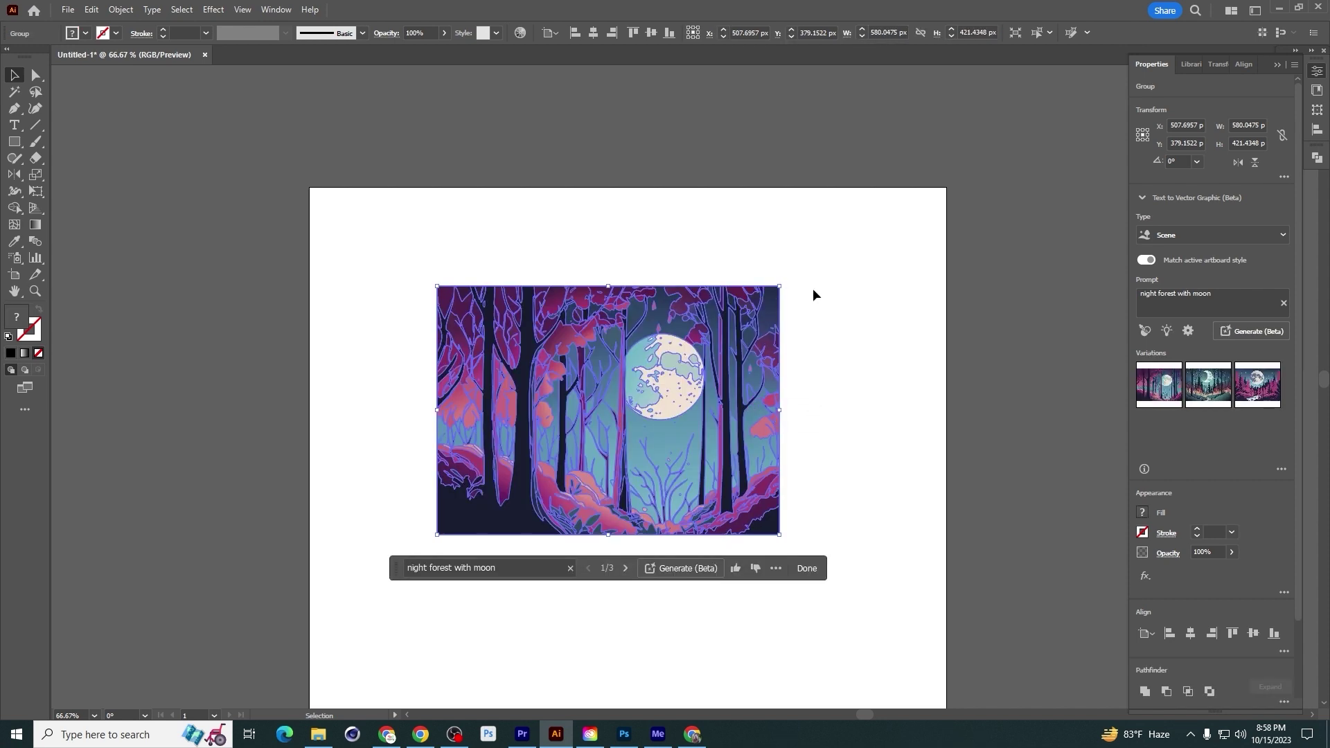
pyautogui.click(847, 341)
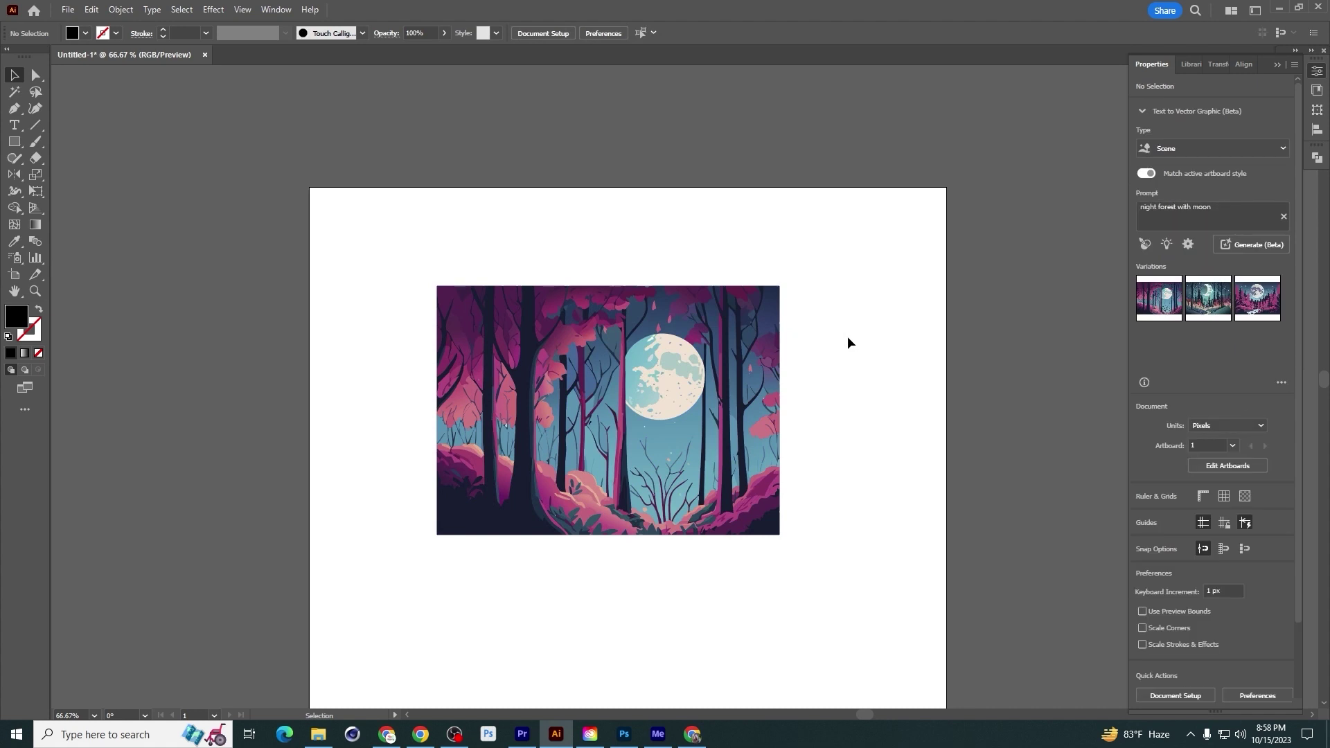
# Try the second and third forest variations on the artwork and keep the second one with the crescent moon
pyautogui.click(748, 399)
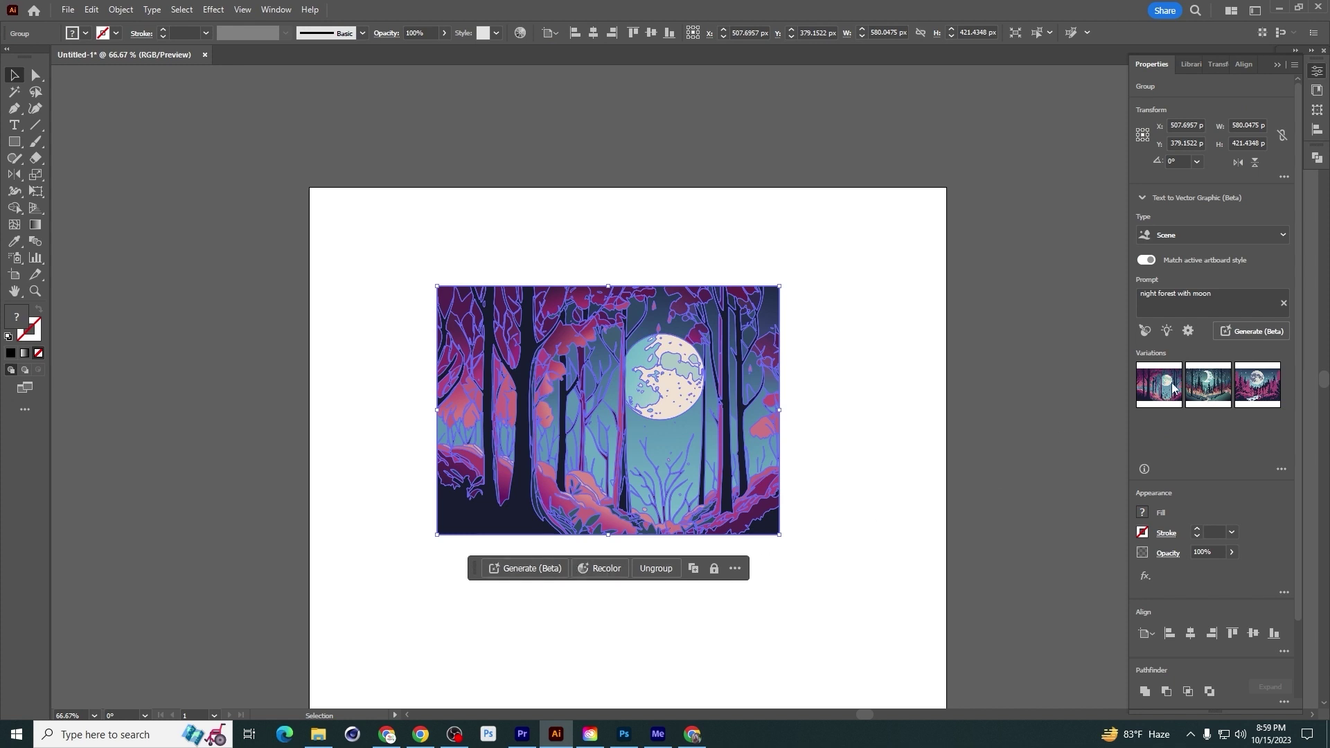
pyautogui.click(1208, 389)
pyautogui.click(849, 464)
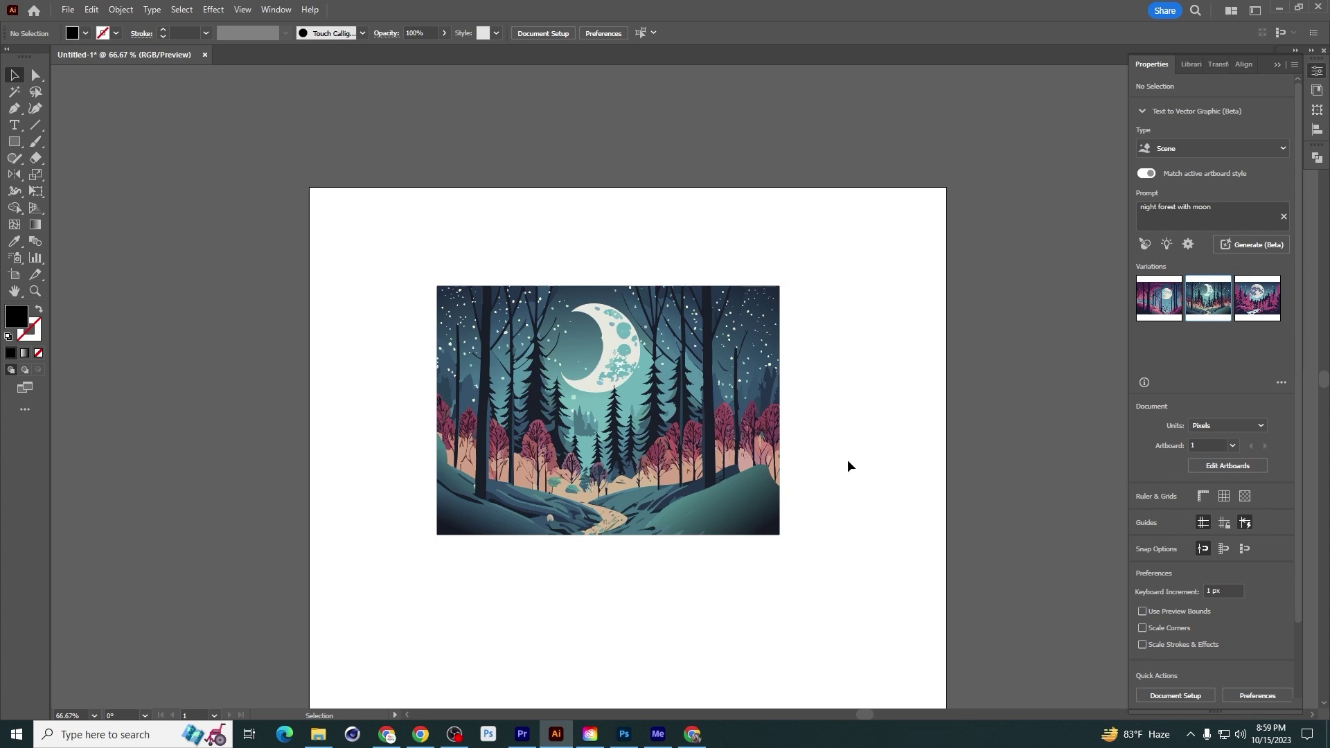
pyautogui.click(761, 446)
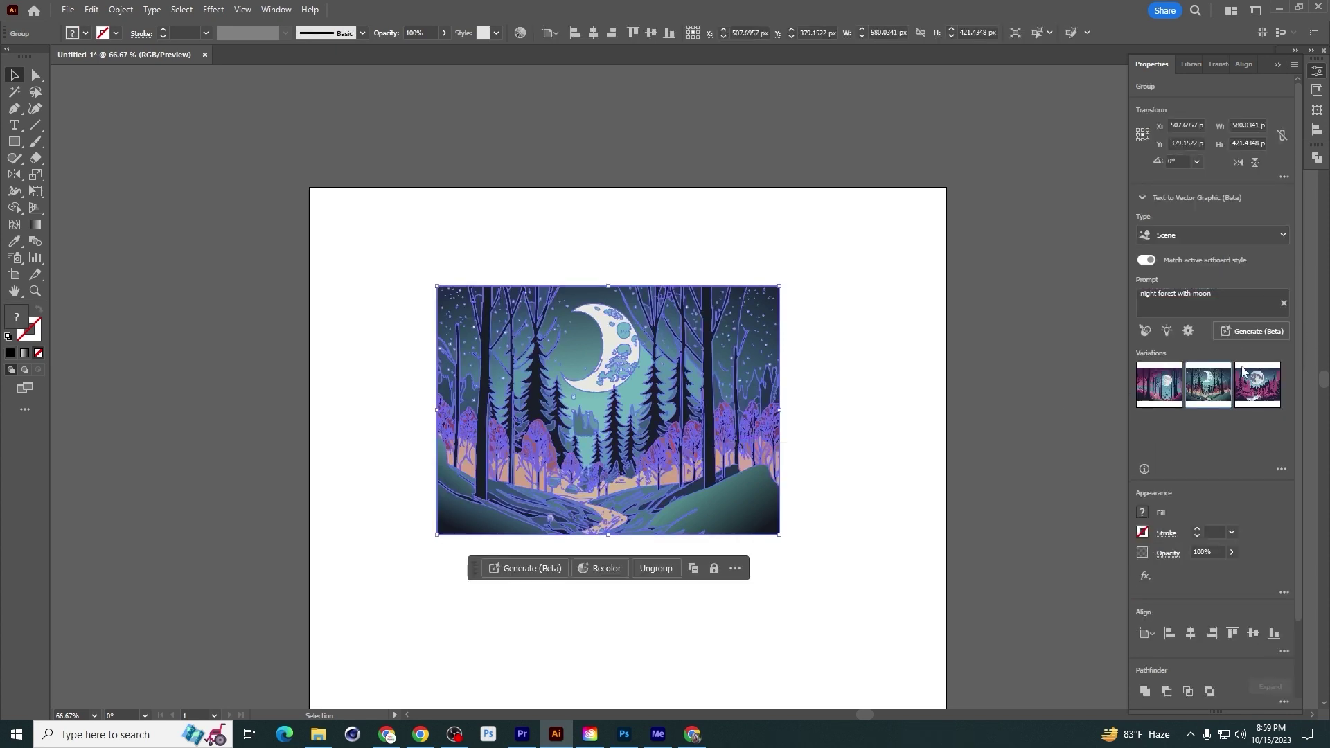
pyautogui.click(1259, 400)
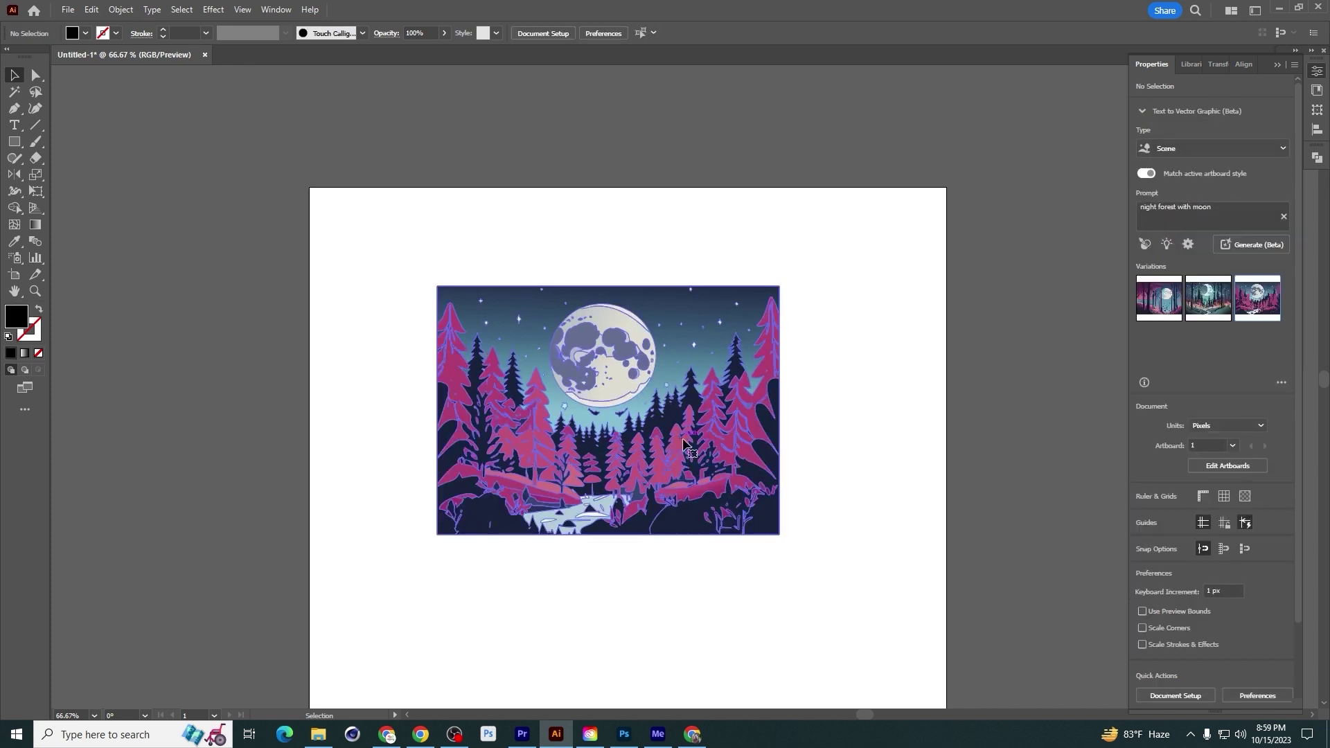
pyautogui.click(1211, 383)
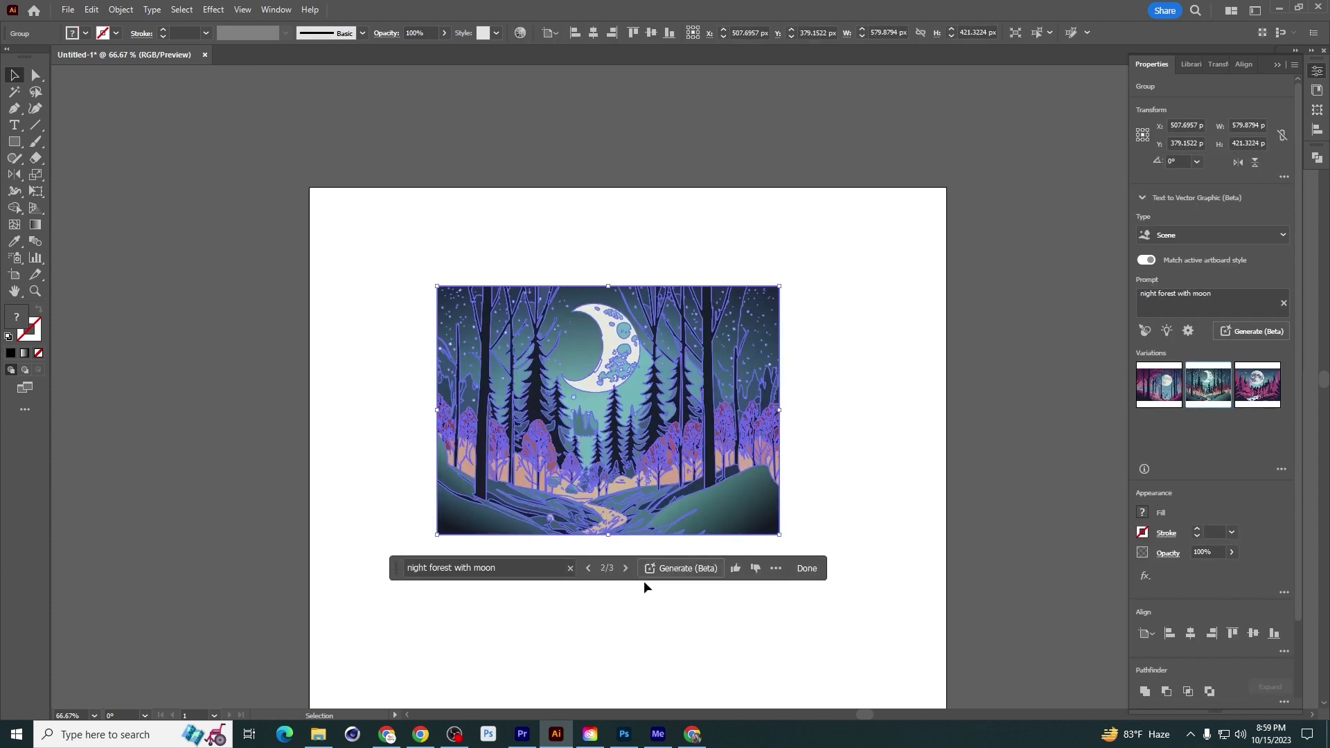
pyautogui.click(854, 368)
# Create color variations of the forest artwork with Generative Recolor, using the sample prompt "Trippy disco lights"
pyautogui.click(659, 405)
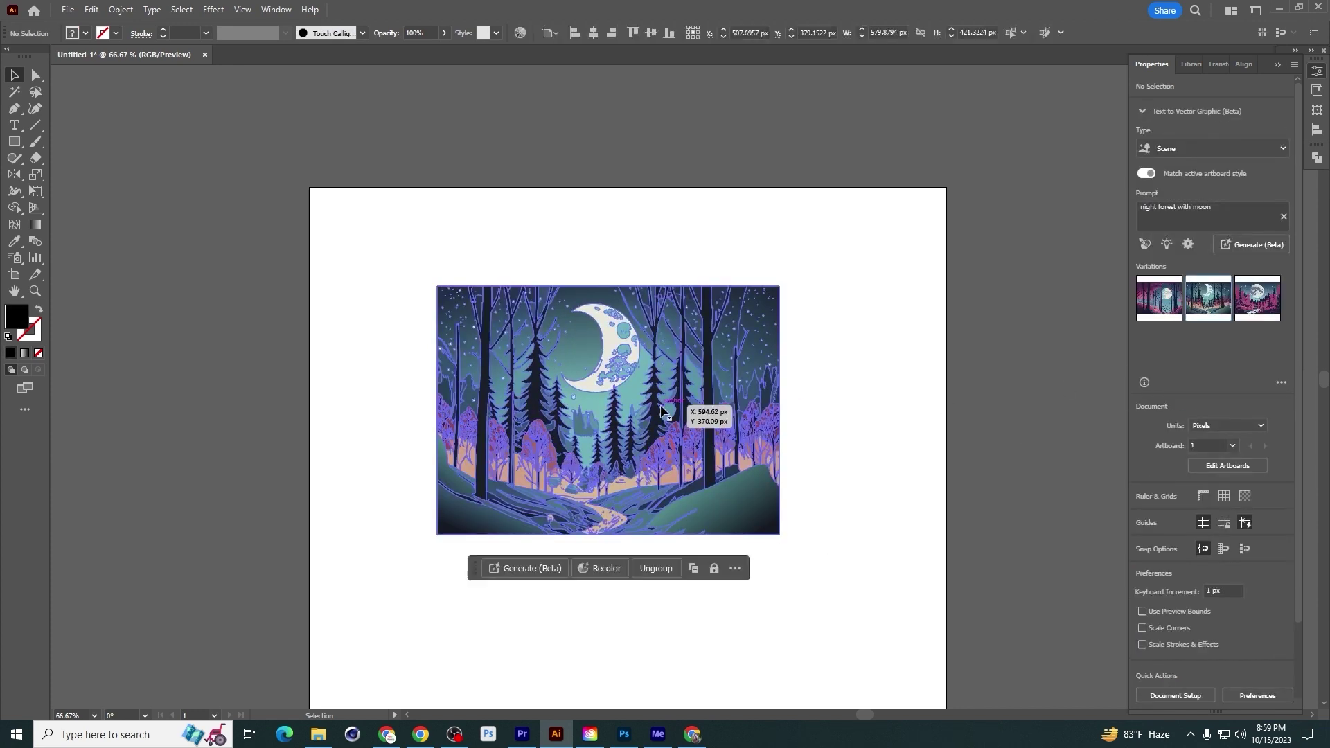
pyautogui.click(590, 567)
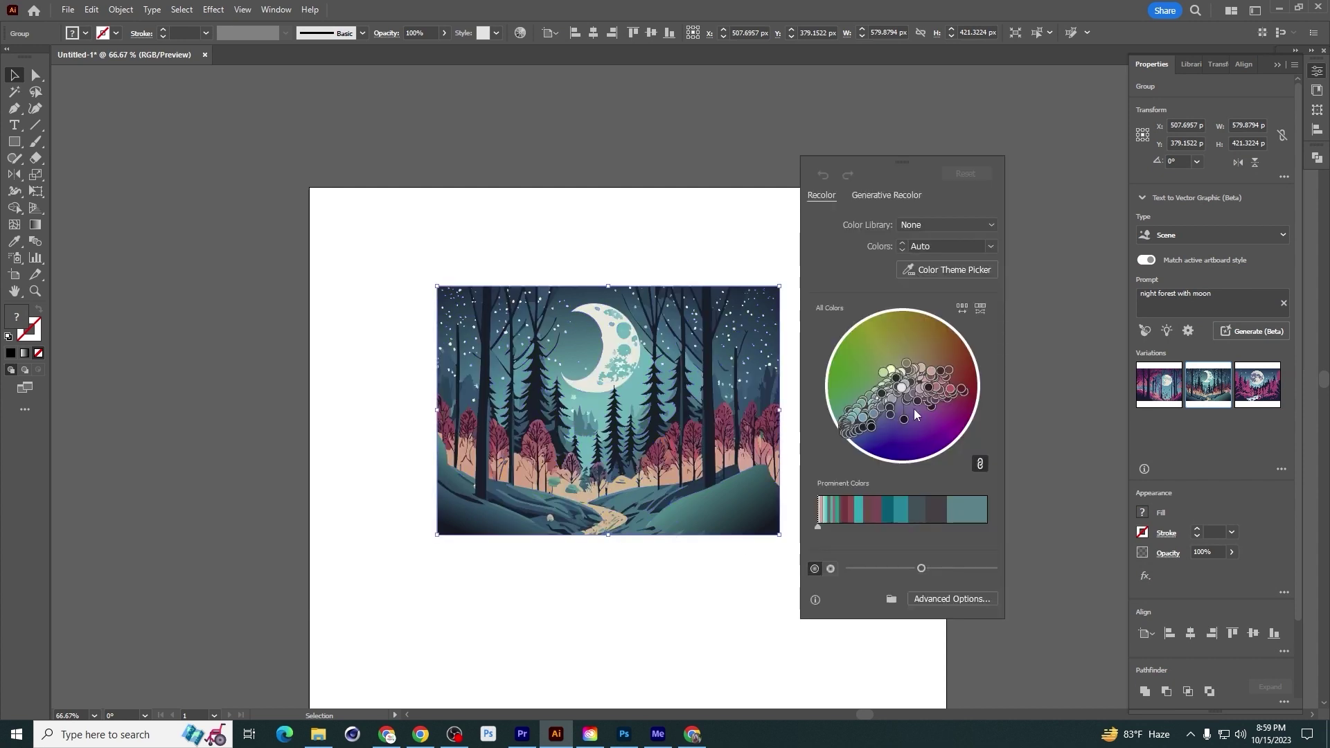
pyautogui.click(927, 598)
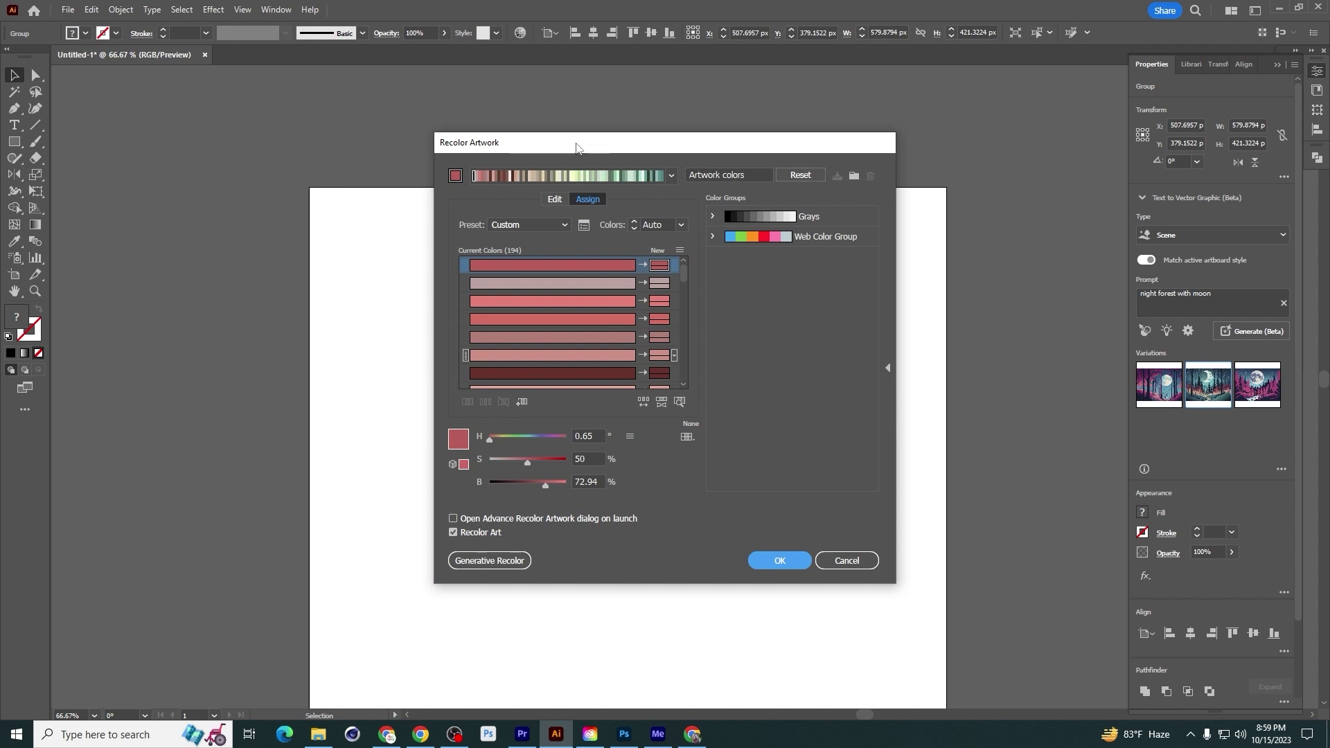
pyautogui.moveTo(575, 143); pyautogui.dragTo(799, 173)
pyautogui.click(729, 595)
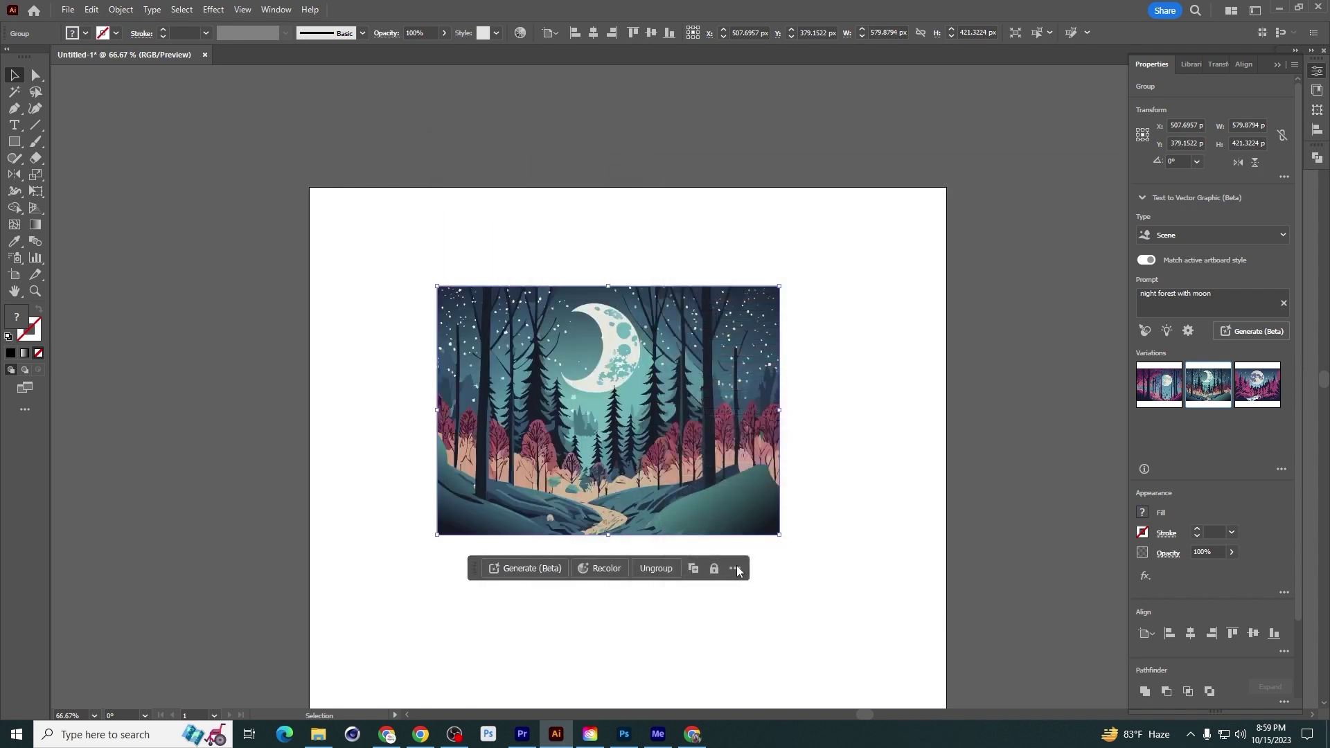
pyautogui.click(846, 426)
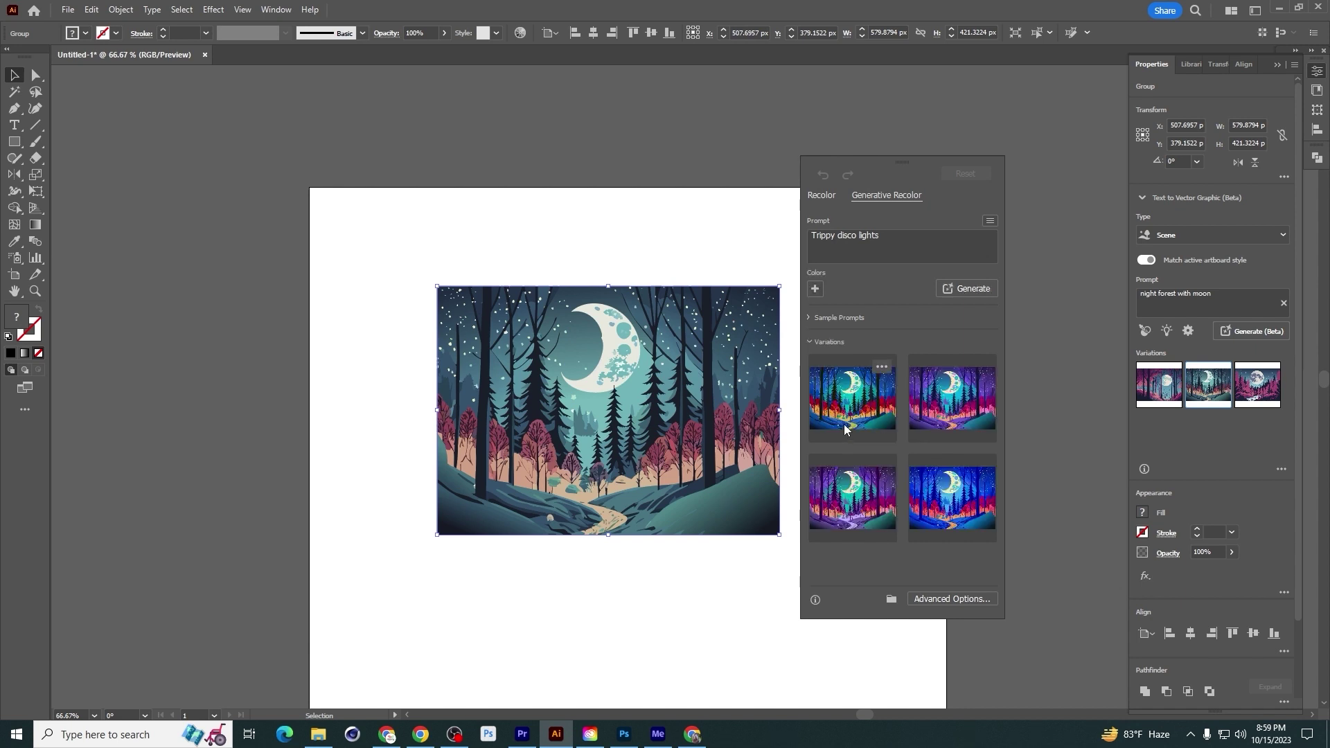
# Apply the fourth "Trippy disco lights" color variation, the deep blue one, to the forest artwork
pyautogui.click(939, 500)
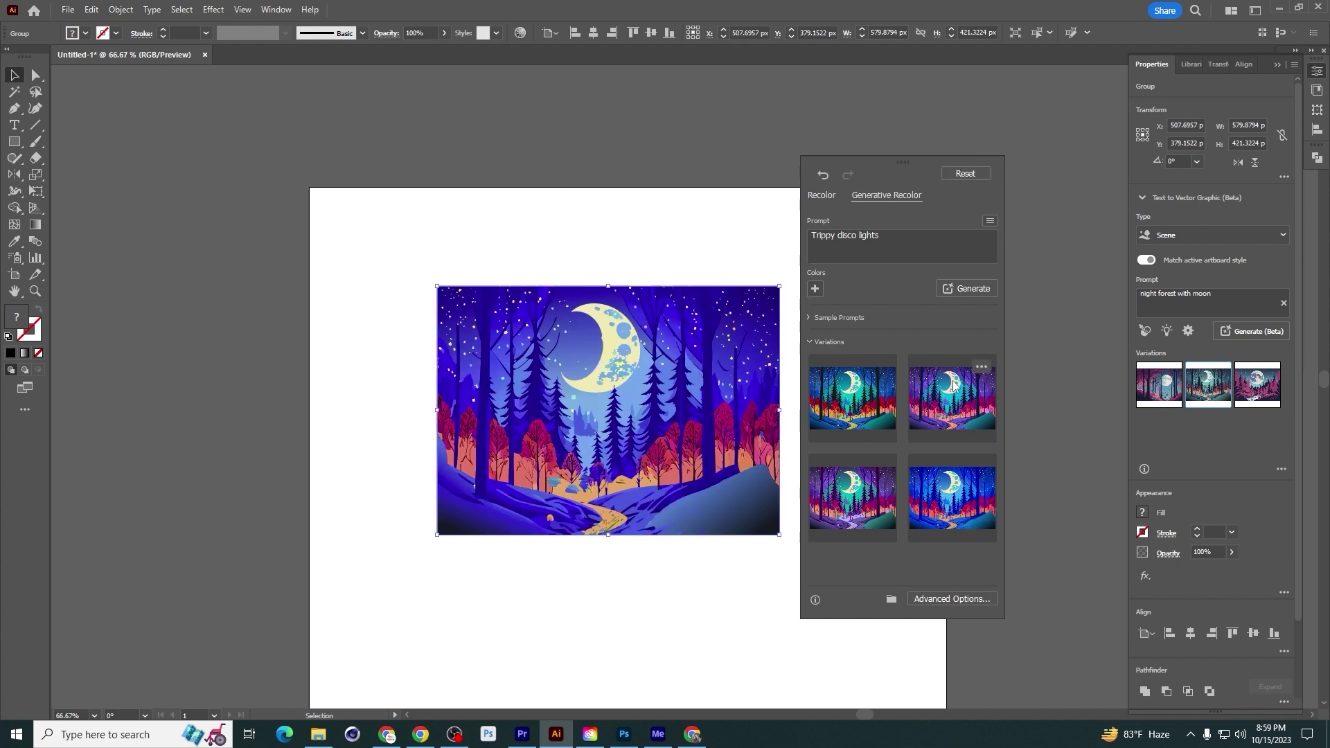
pyautogui.click(940, 441)
pyautogui.click(941, 511)
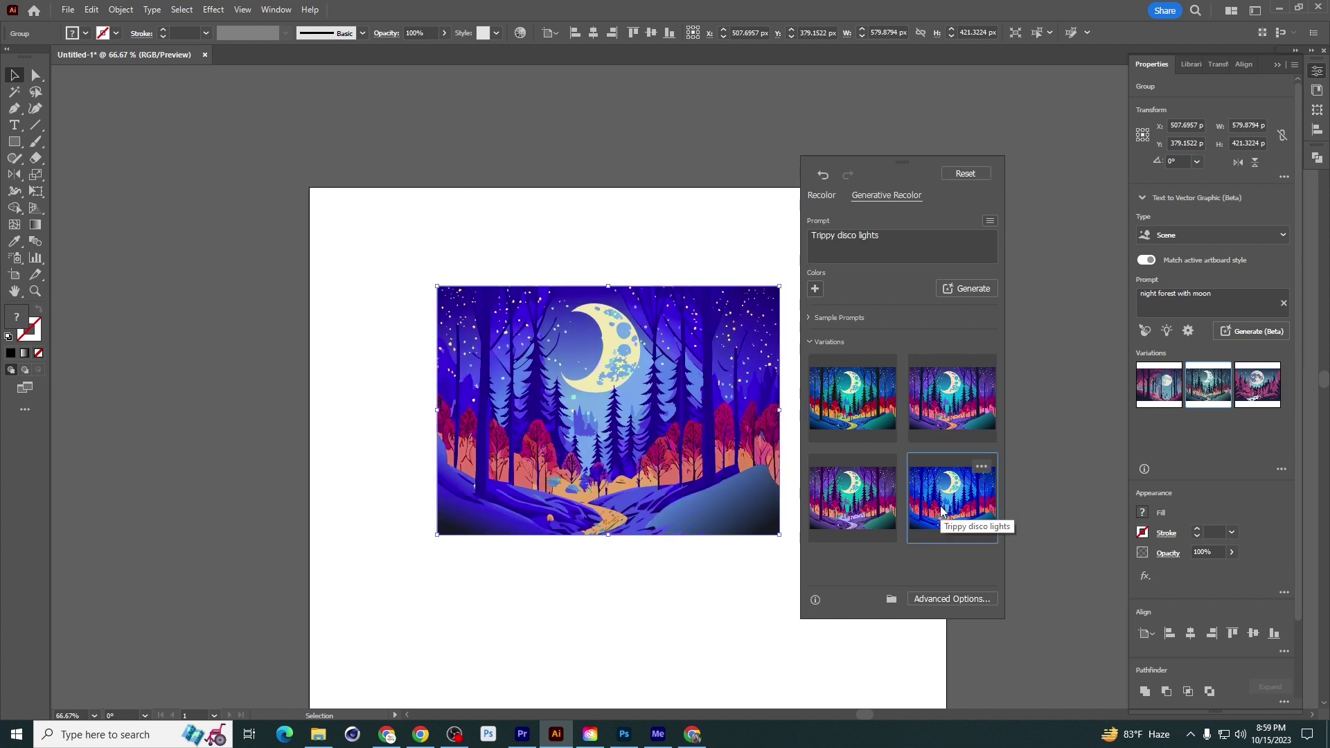
pyautogui.click(755, 258)
# Close Generative Recolor and deselect the recolored forest artwork
pyautogui.scroll(1, 437, 289)
pyautogui.moveTo(560, 303); pyautogui.dragTo(467, 212)
pyautogui.moveTo(259, 137); pyautogui.dragTo(954, 600)
pyautogui.click(915, 537)
pyautogui.scroll(-1, 912, 535)
pyautogui.hscroll(3, 912, 534)
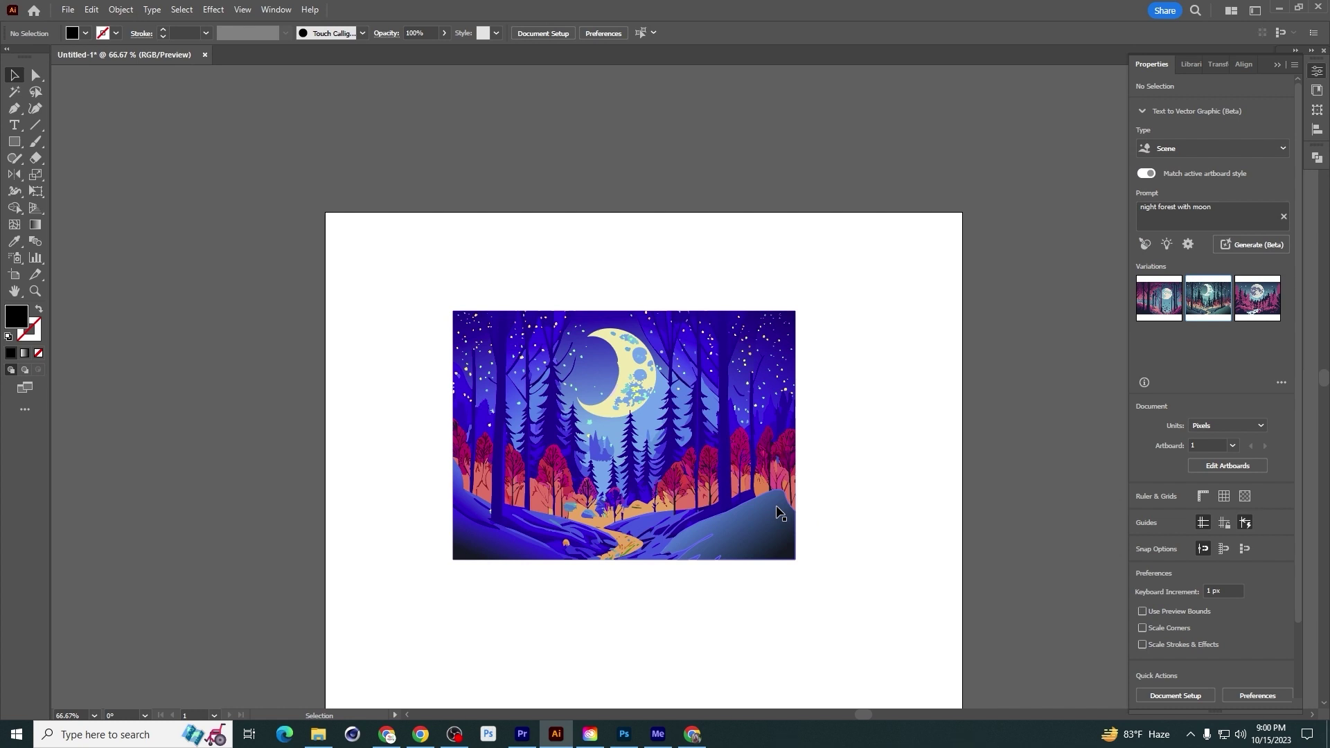
# Open the vector generation prompt for the forest artwork and its graphic type choices
pyautogui.click(777, 512)
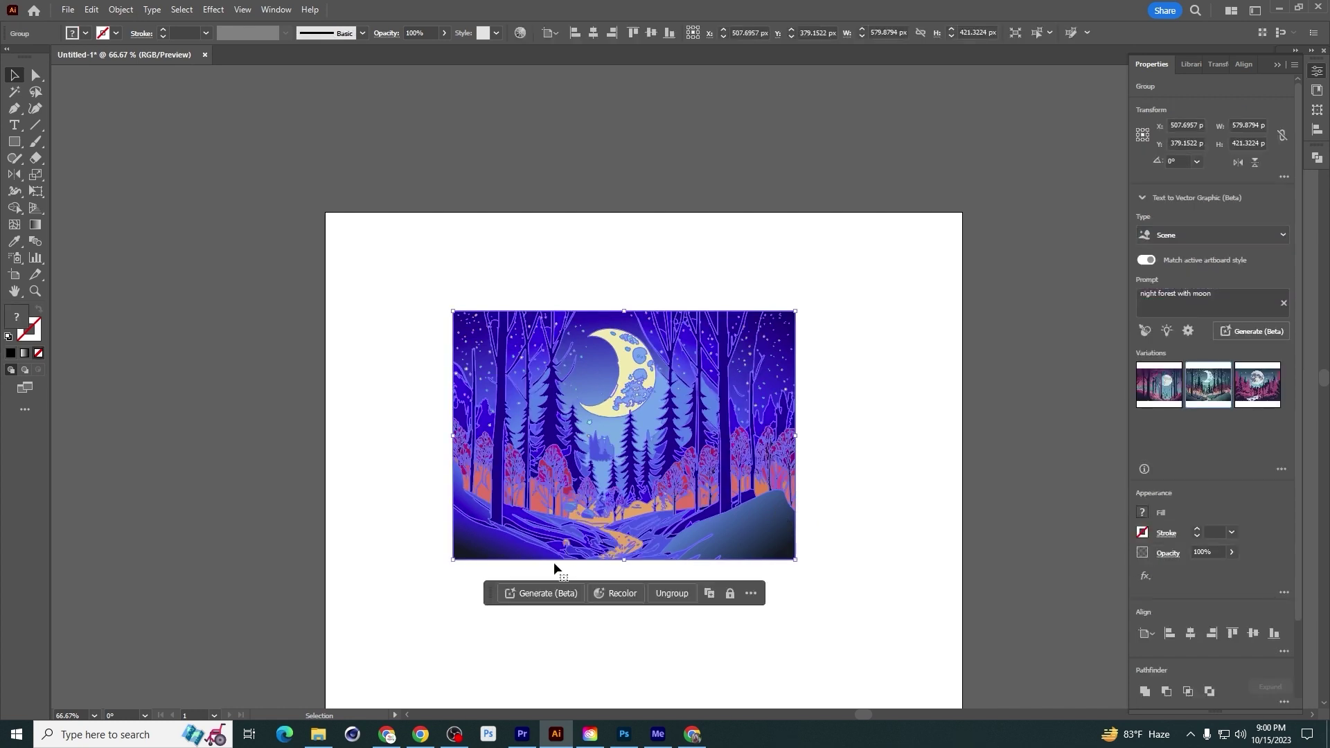
pyautogui.click(510, 593)
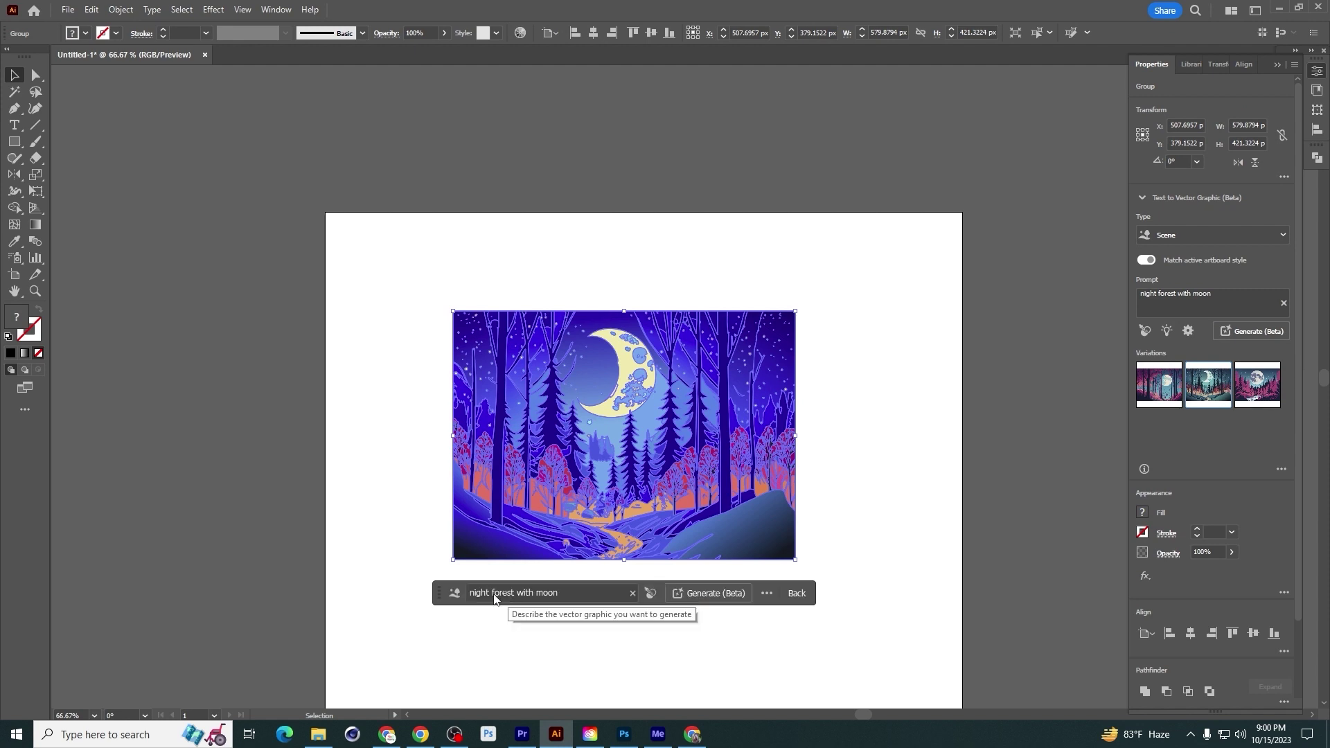
pyautogui.click(454, 593)
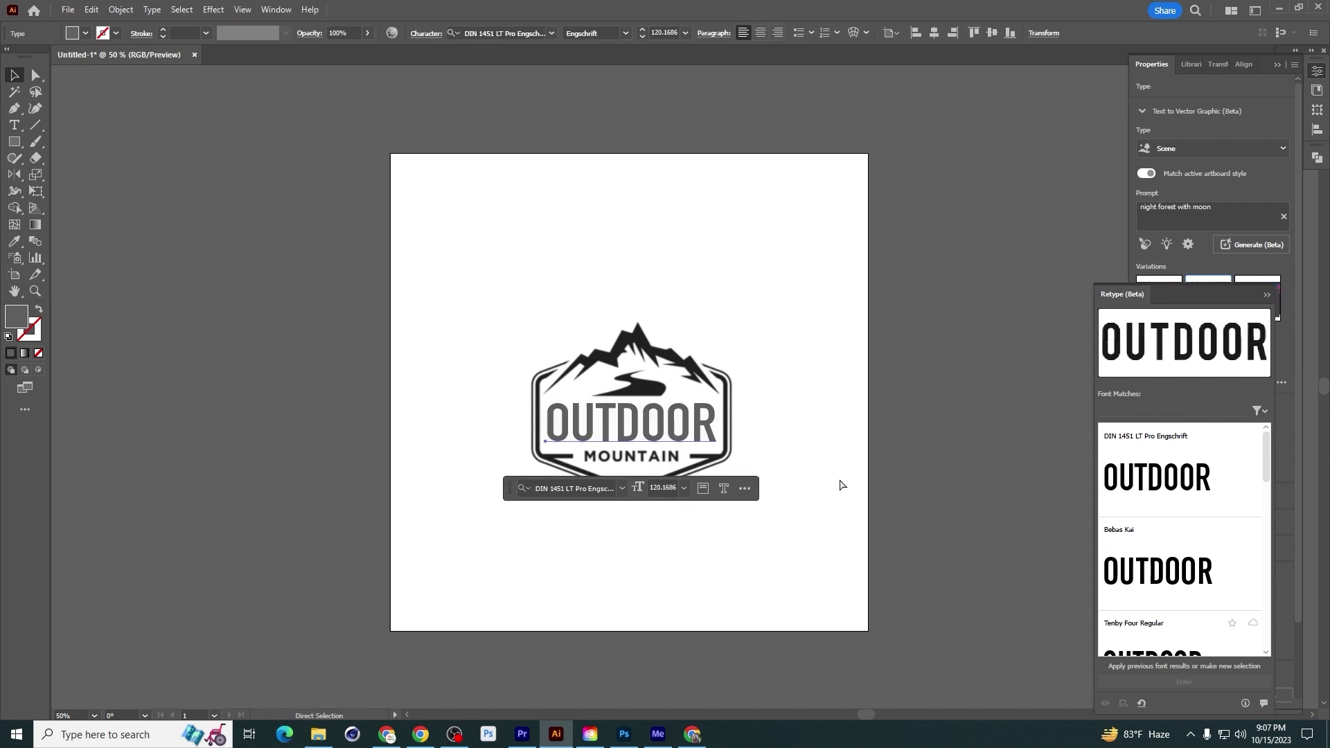
# Move the mountain logo image slightly up and to the left, and run Retype (Beta) on it
pyautogui.press('Escape')
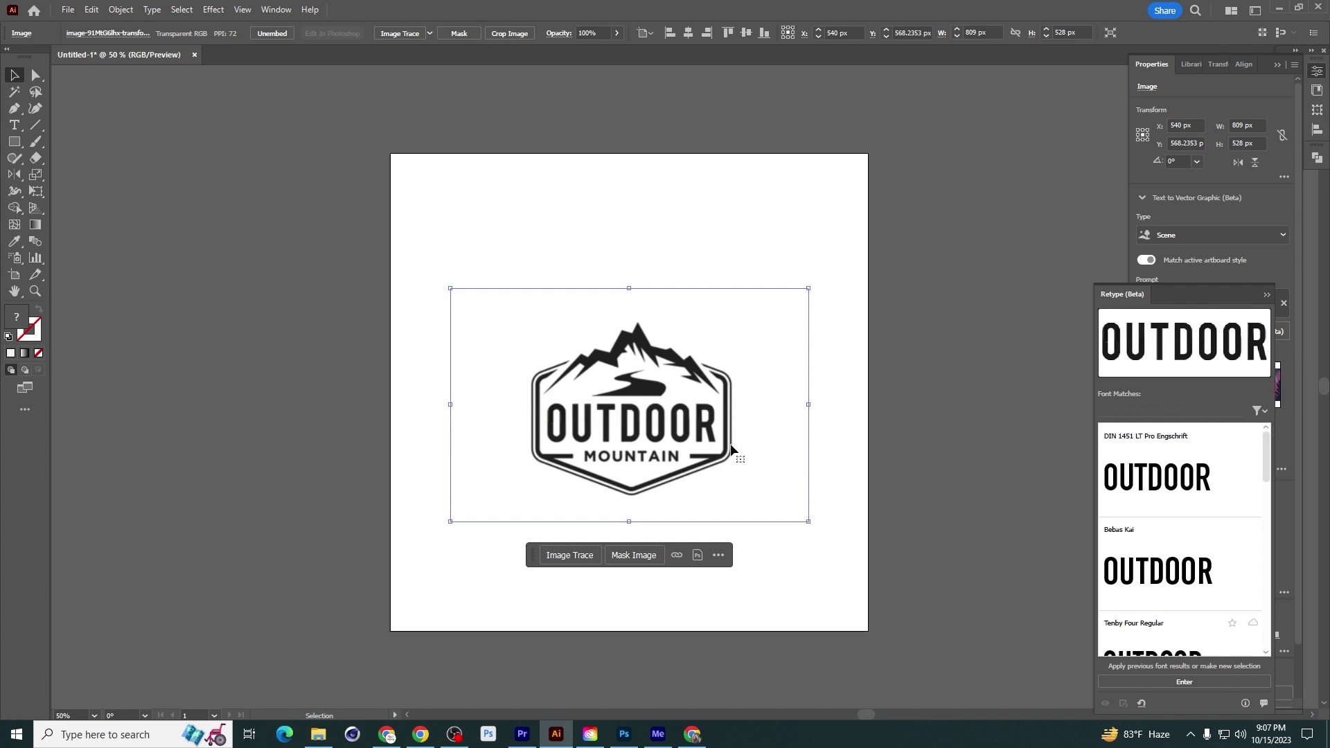
pyautogui.moveTo(666, 419); pyautogui.dragTo(656, 414)
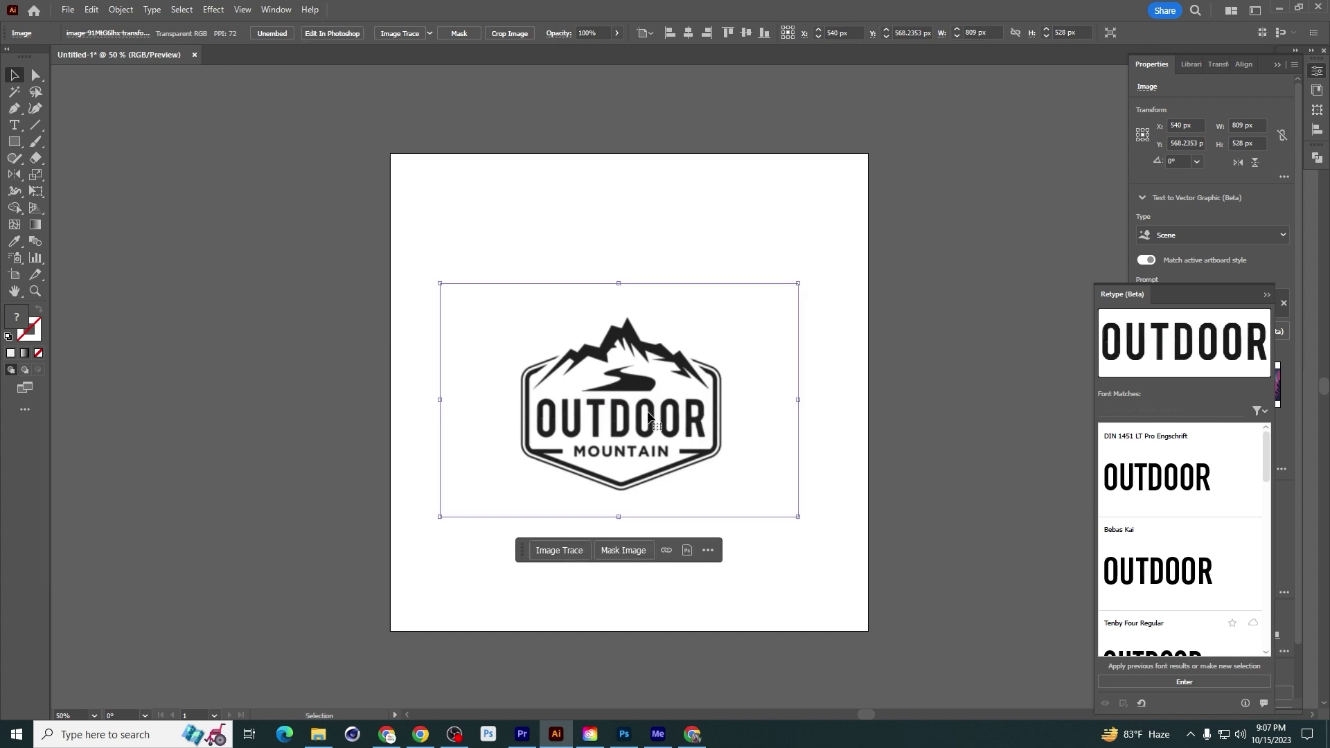
pyautogui.click(151, 9)
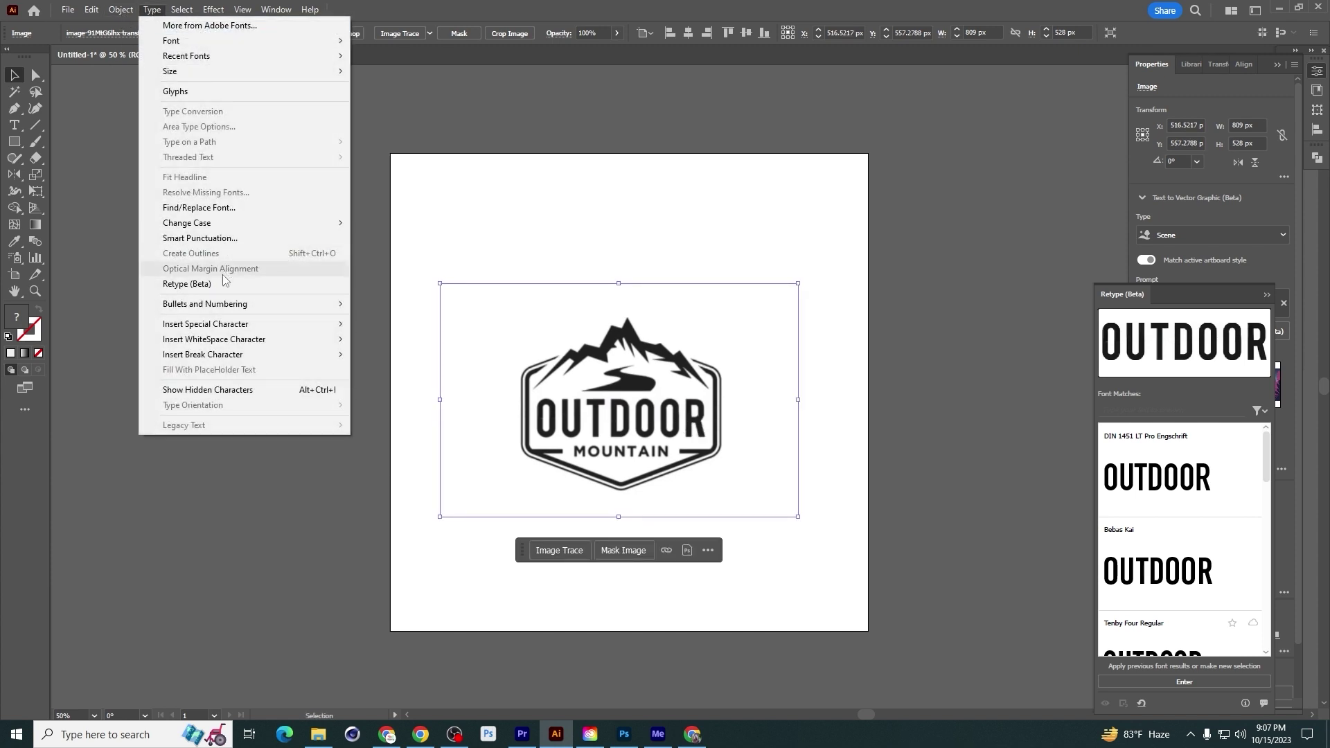
pyautogui.click(225, 284)
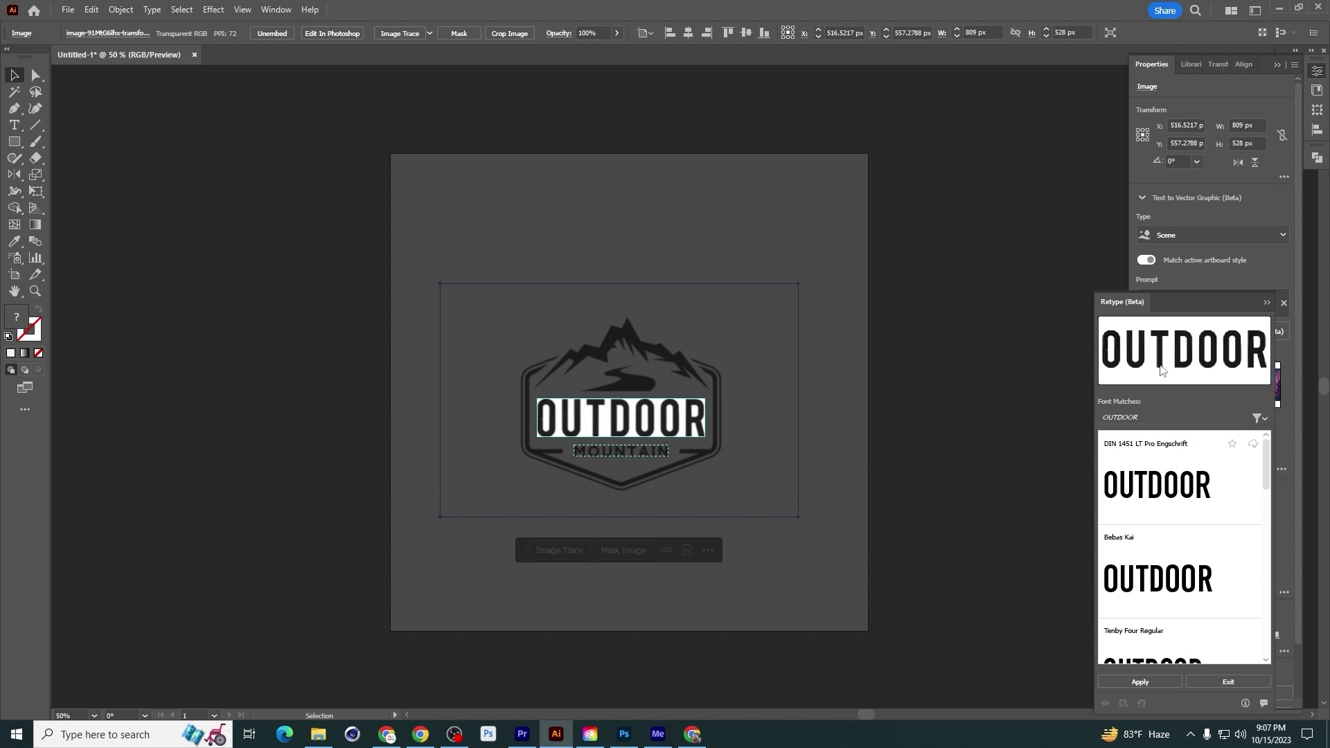
# Browse the font matches for OUTDOOR, apply DIN 1451 LT Pro Engschrift to make the word live text, and exit Retype
pyautogui.scroll(-5, 1163, 503)
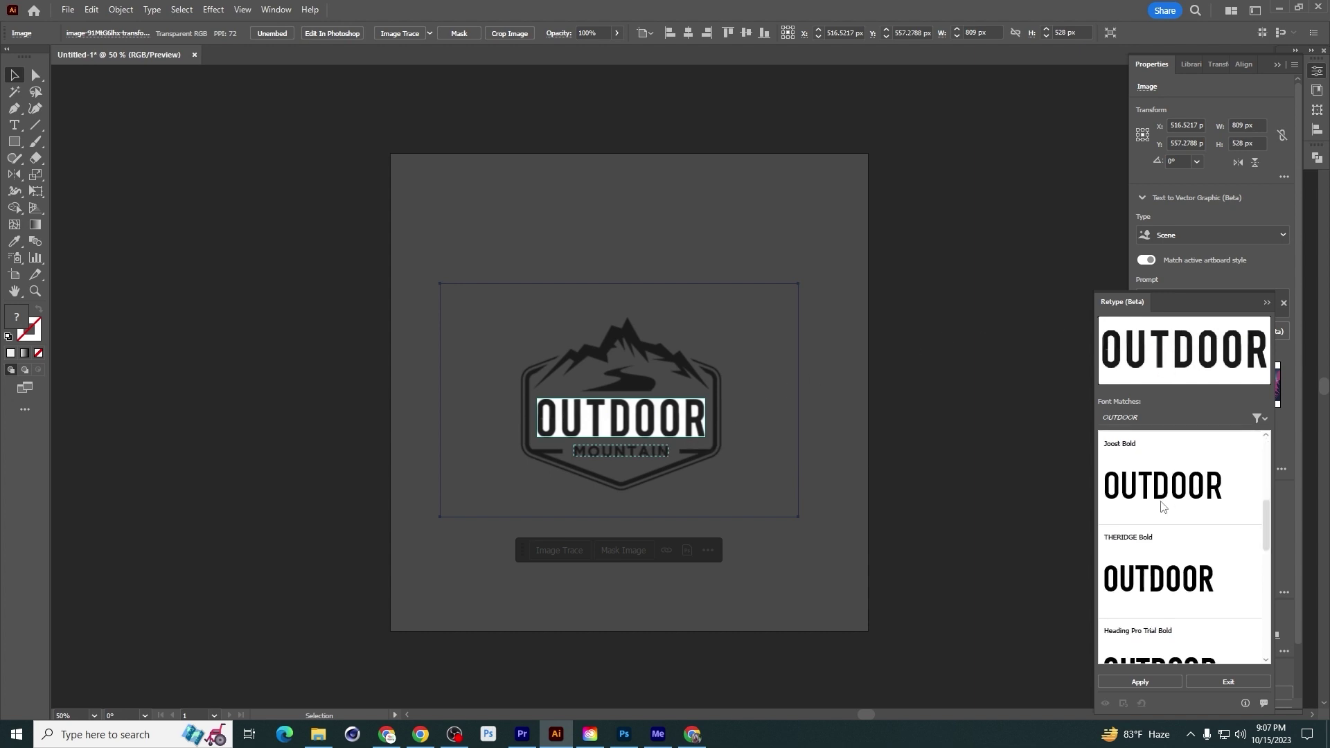
pyautogui.scroll(5, 1161, 507)
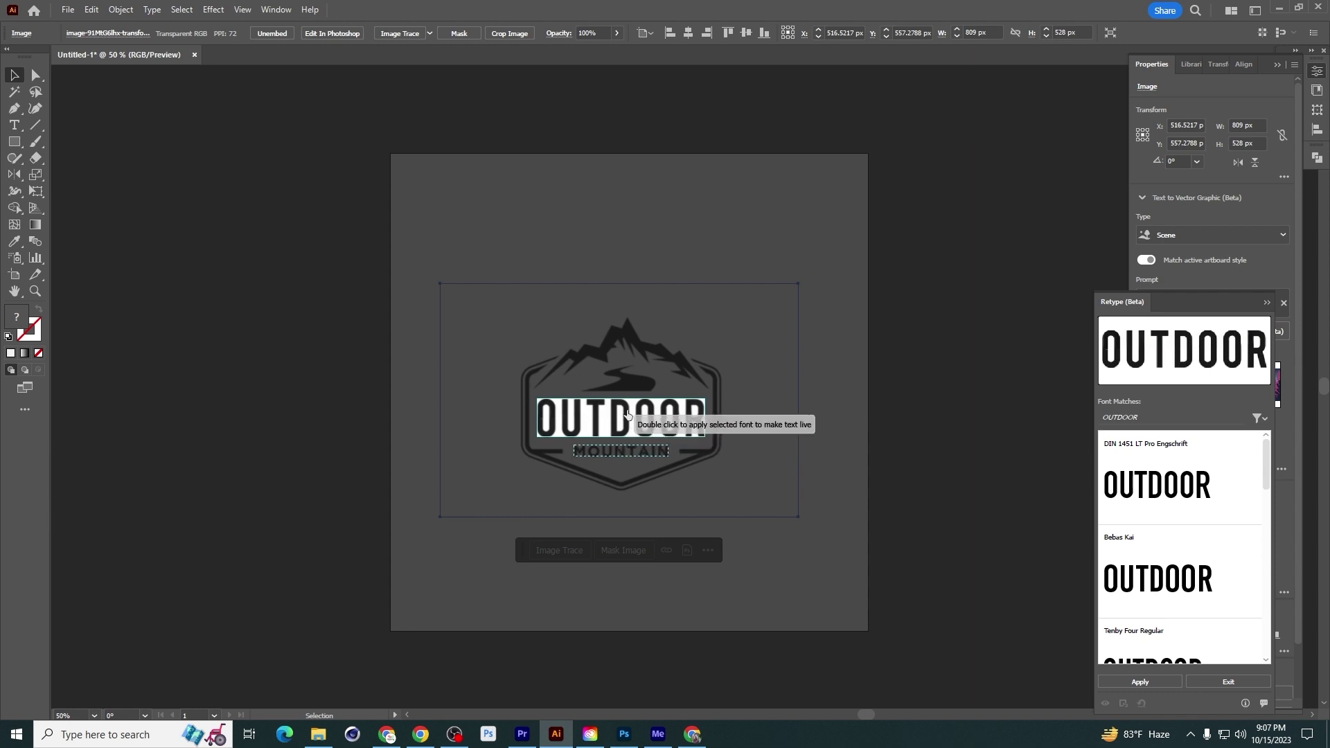
pyautogui.click(1173, 487)
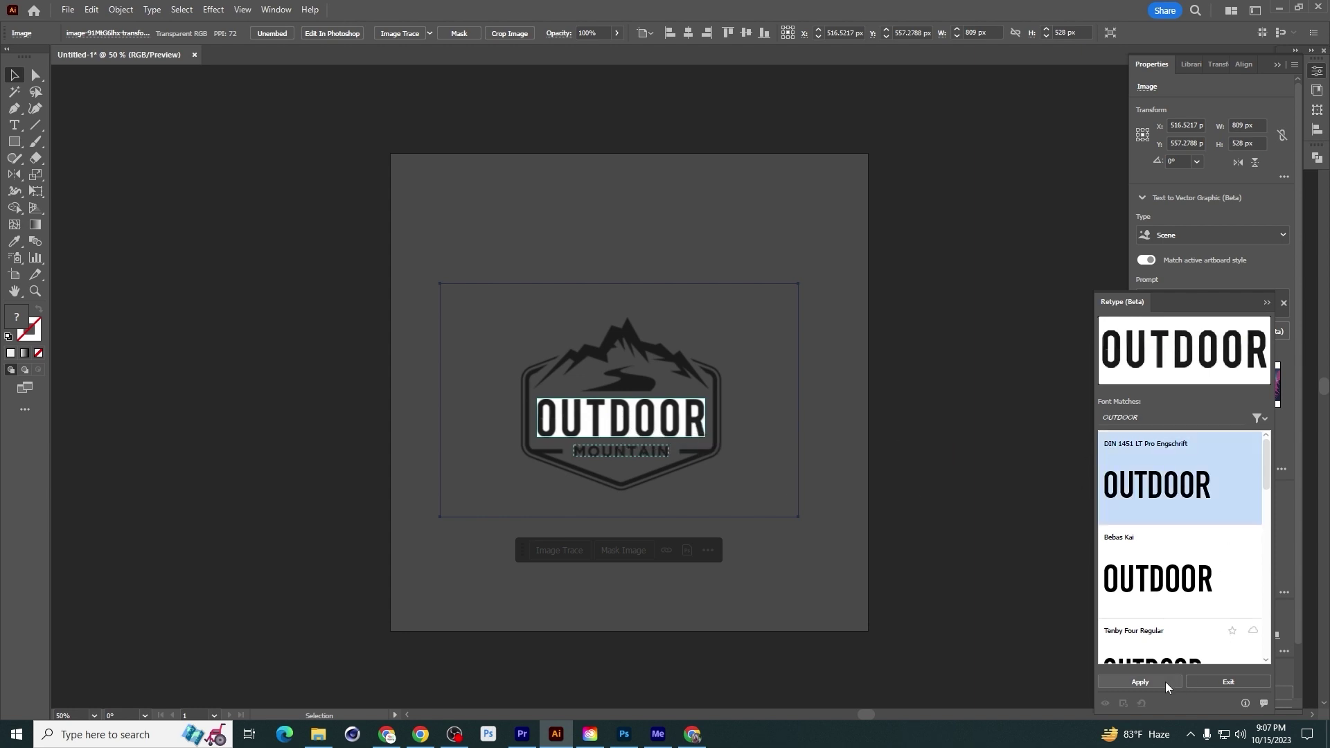
pyautogui.click(1146, 683)
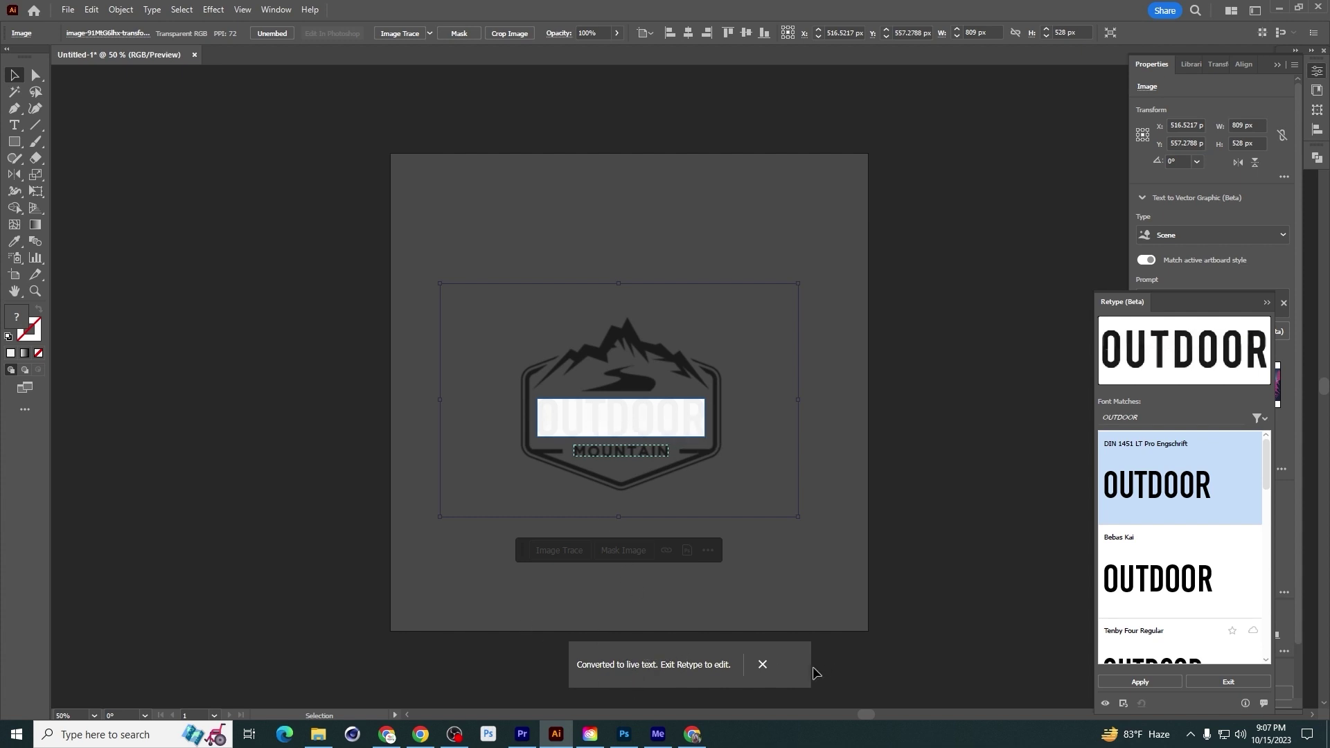
pyautogui.click(1228, 681)
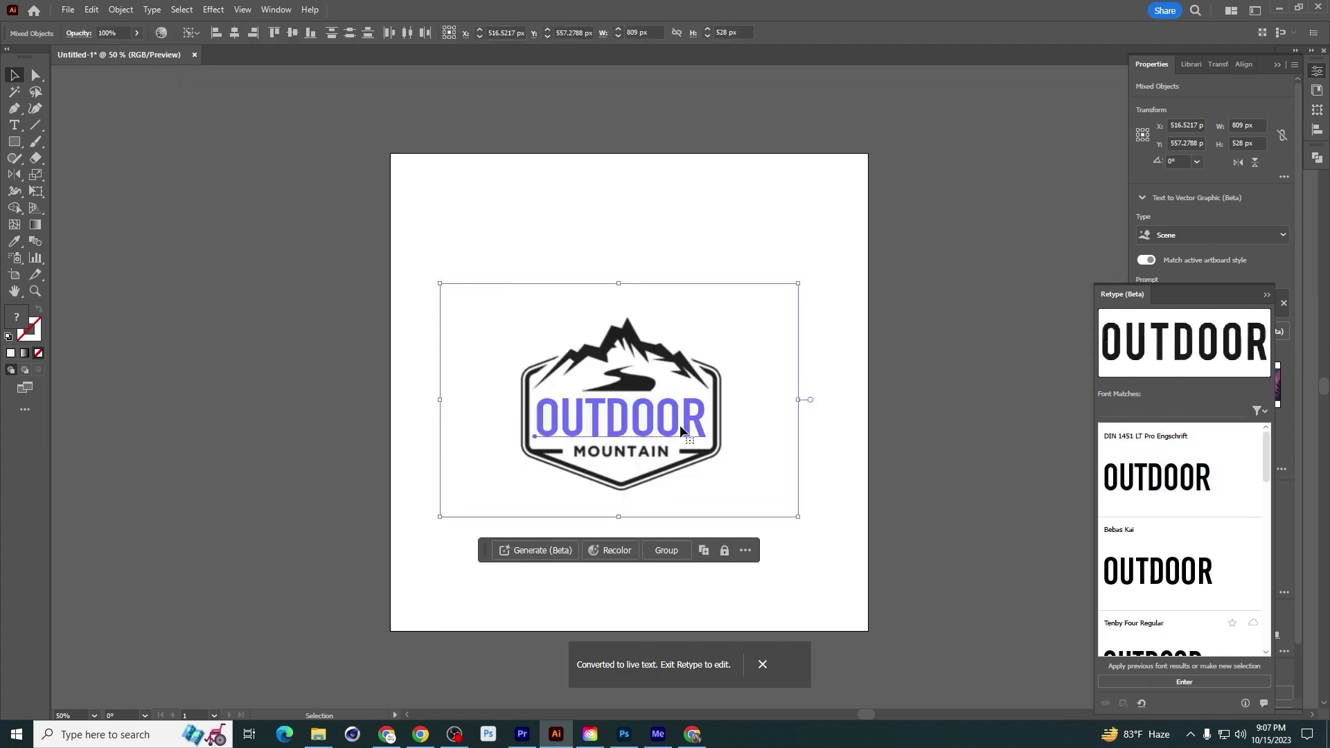
# Select the live OUTDOOR text and set its fill color to black, 000000
pyautogui.doubleClick(610, 425)
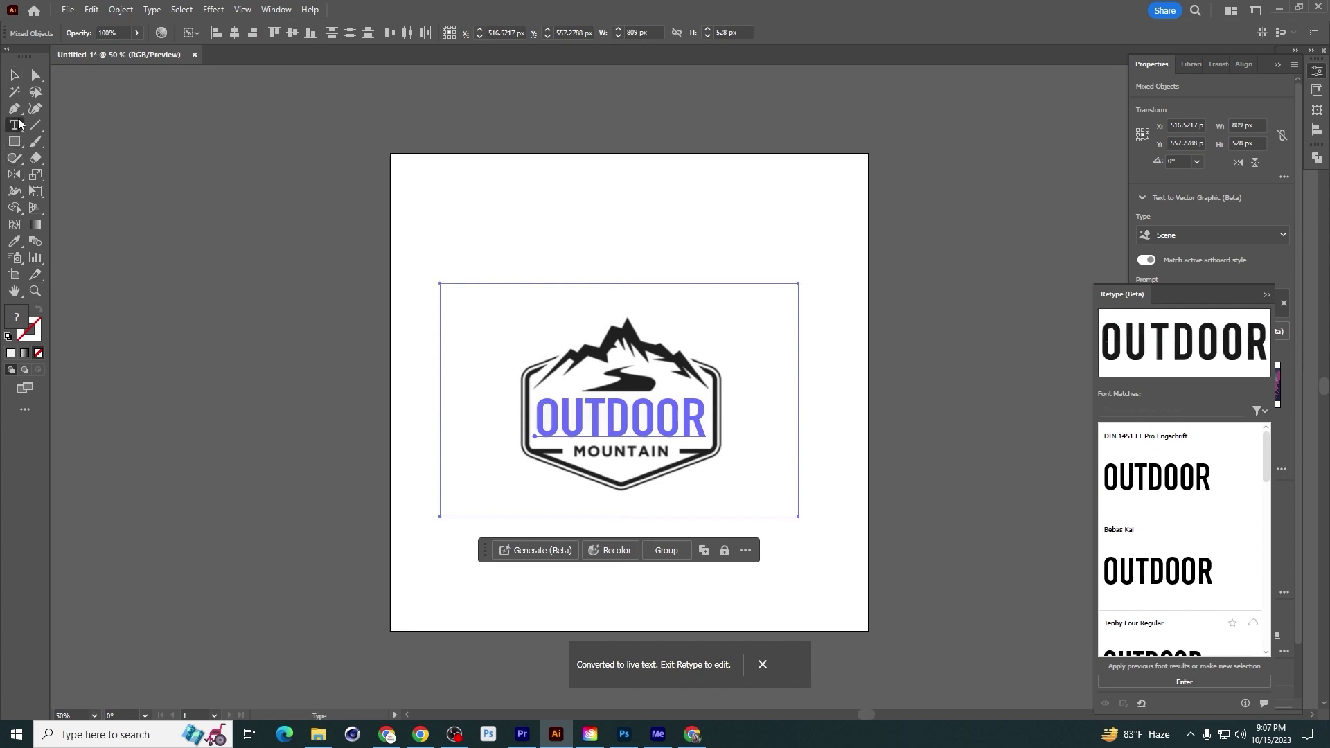
pyautogui.doubleClick(610, 424)
pyautogui.doubleClick(21, 323)
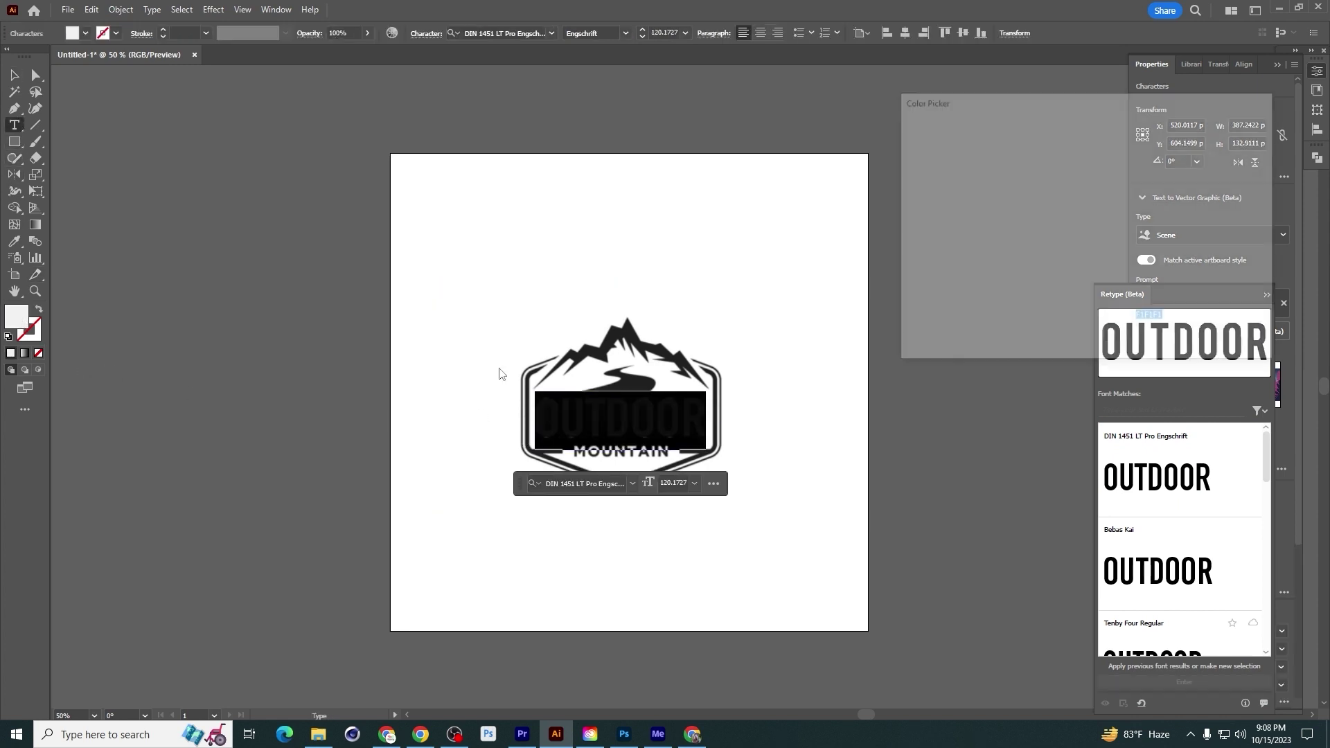
pyautogui.click(908, 321)
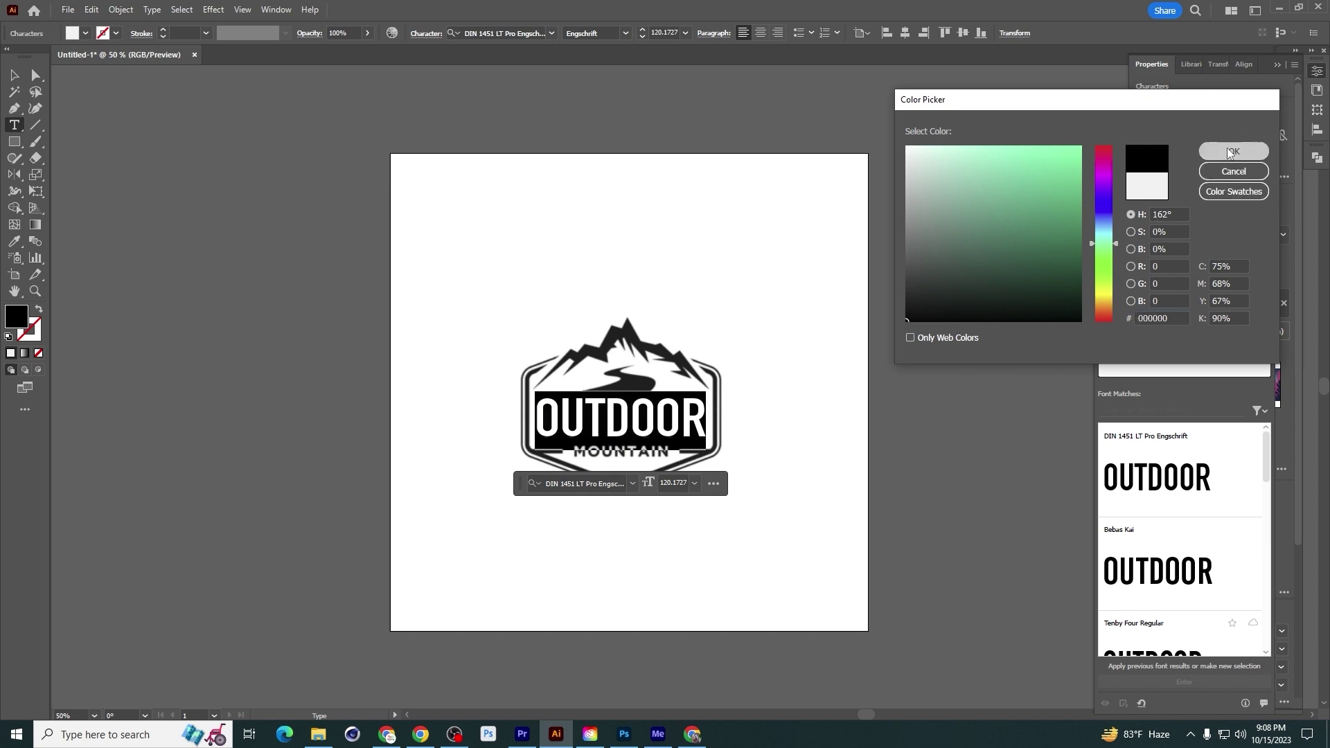
pyautogui.click(1232, 151)
pyautogui.press('Escape')
# Replace the word OUTDOOR in the logo with INDOOR
pyautogui.doubleClick(659, 429)
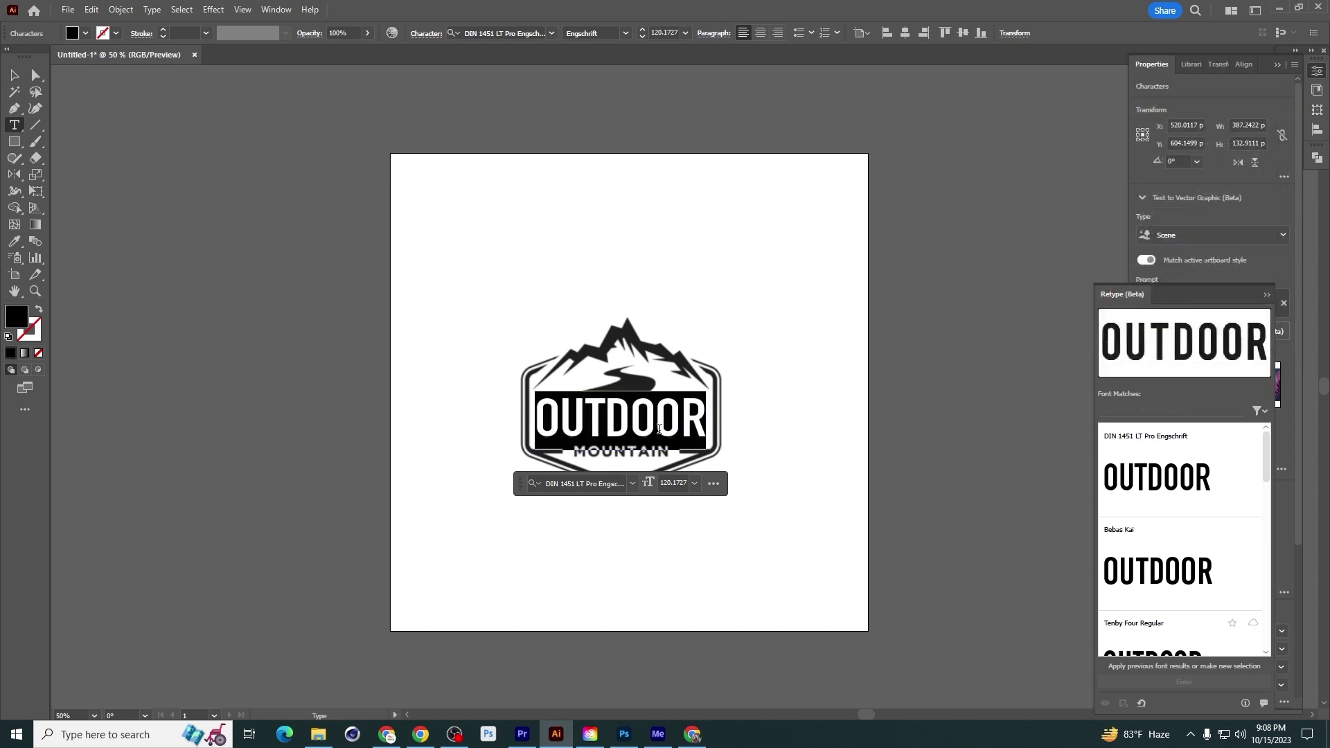
pyautogui.write('Ind')
pyautogui.press('BackSpace')
pyautogui.press('BackSpace')
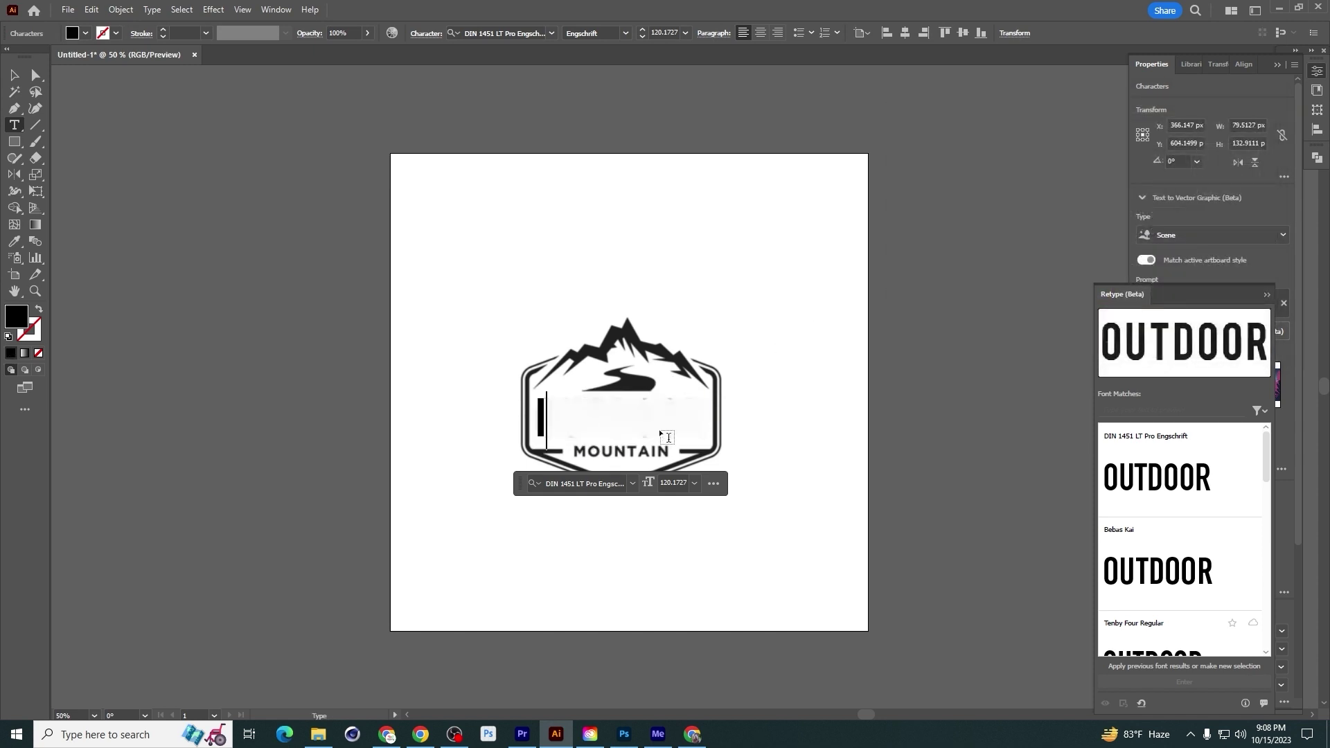
pyautogui.write('NDOR')
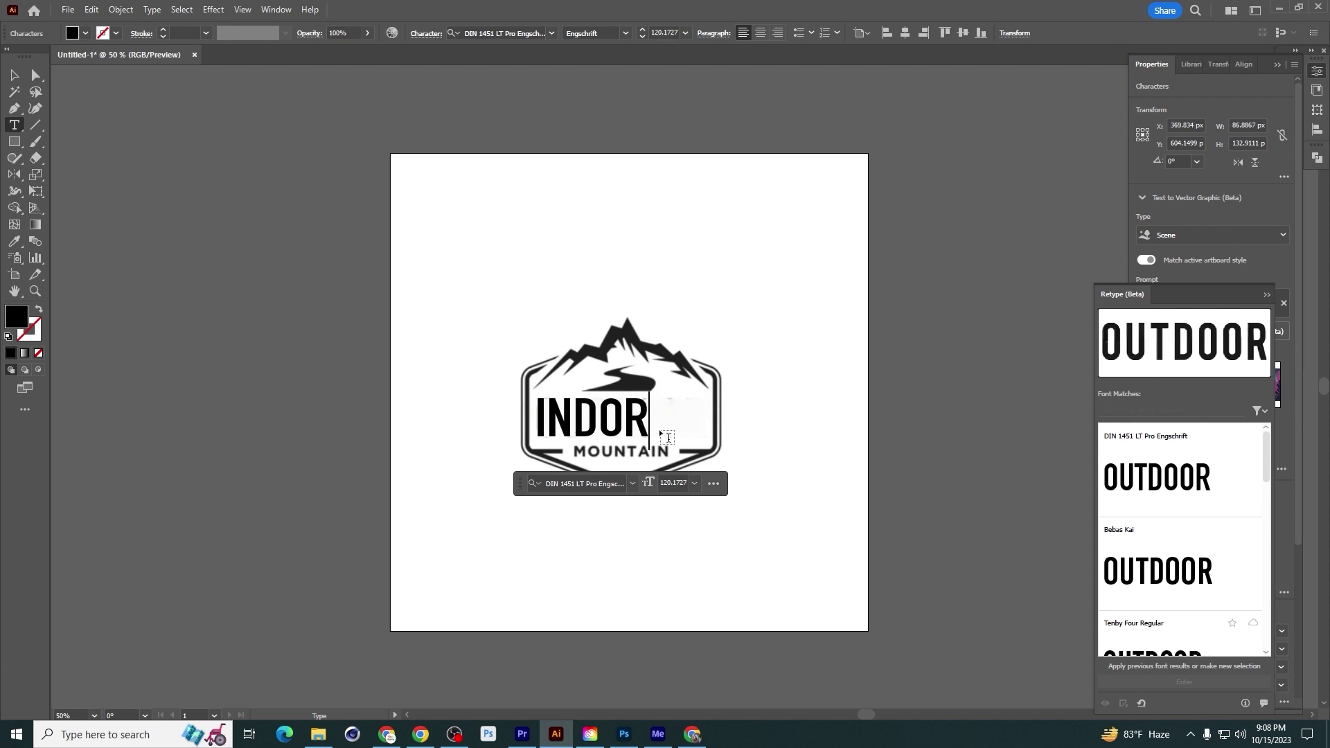
pyautogui.press('BackSpace')
pyautogui.write('OR')
# Replace the logo's main word with LOGO DESIGN and select all of the new text
pyautogui.doubleClick(659, 429)
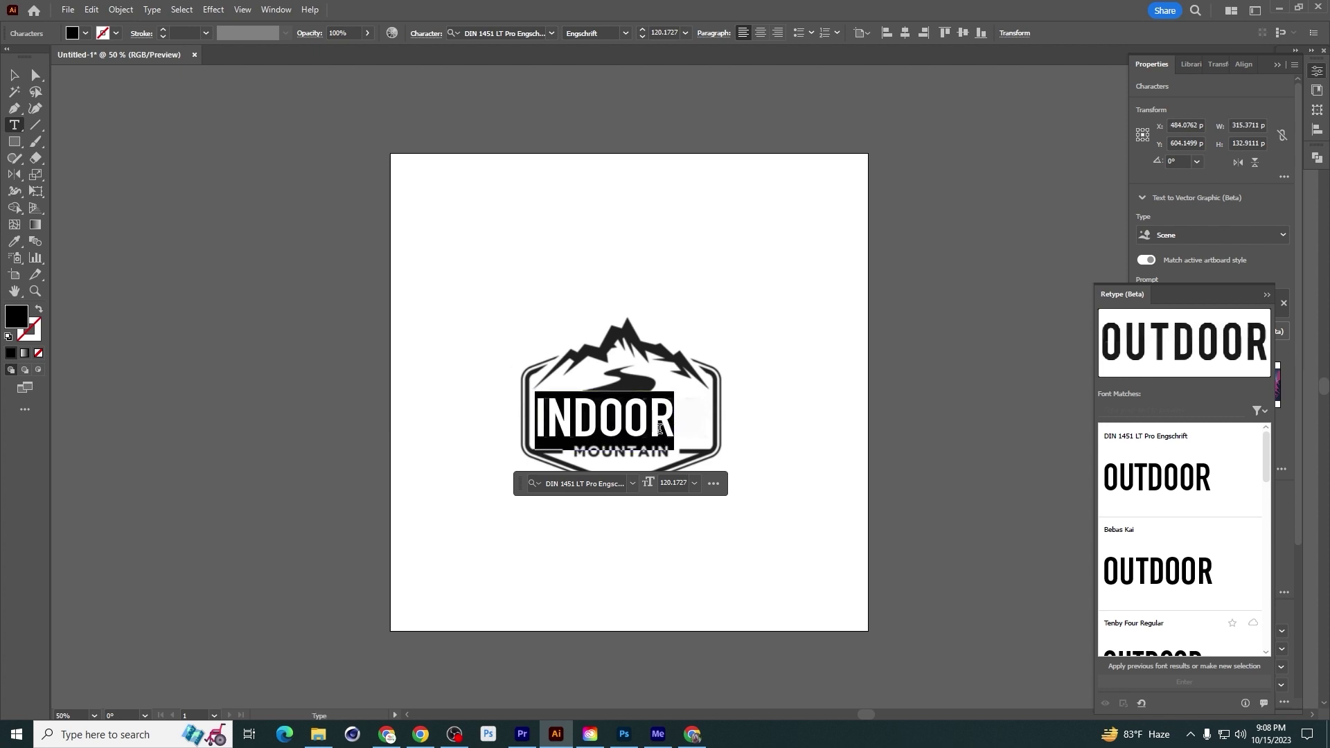
pyautogui.write('LOGO DESIGN')
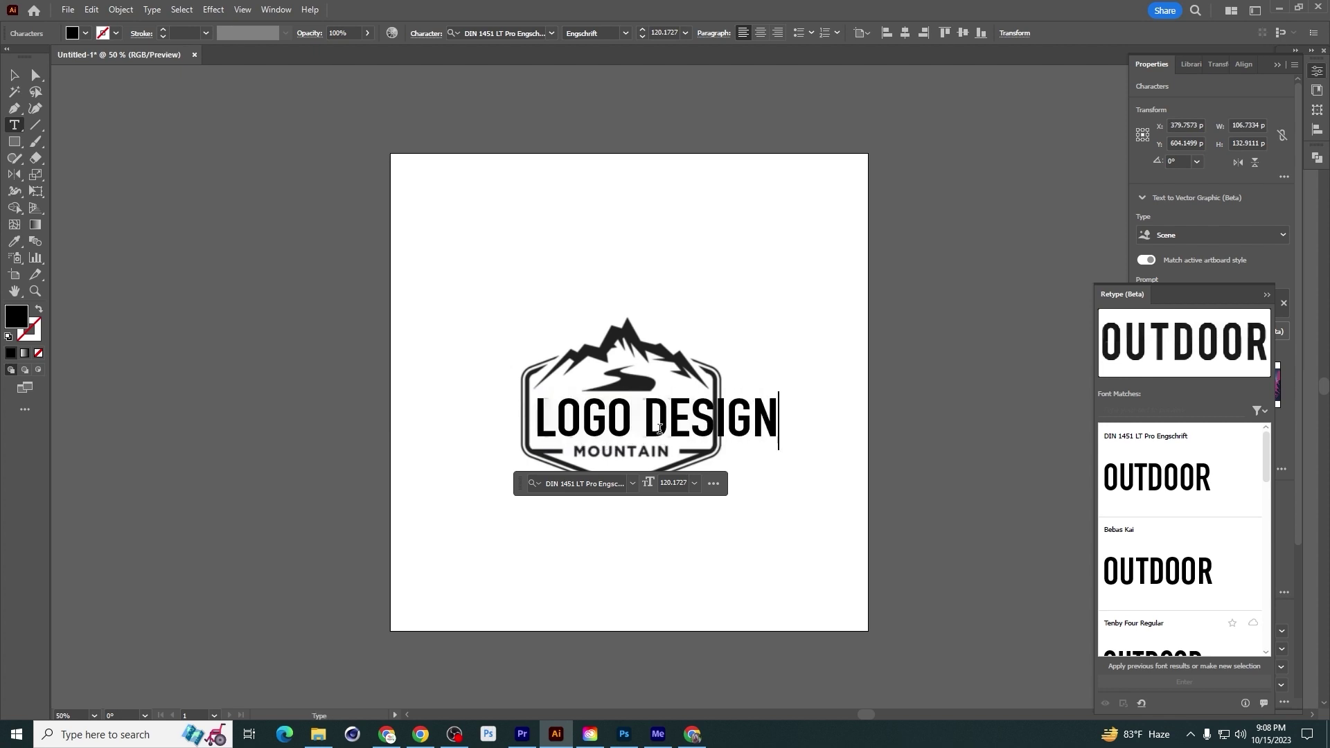
pyautogui.hotkey('ctrl', 'a')
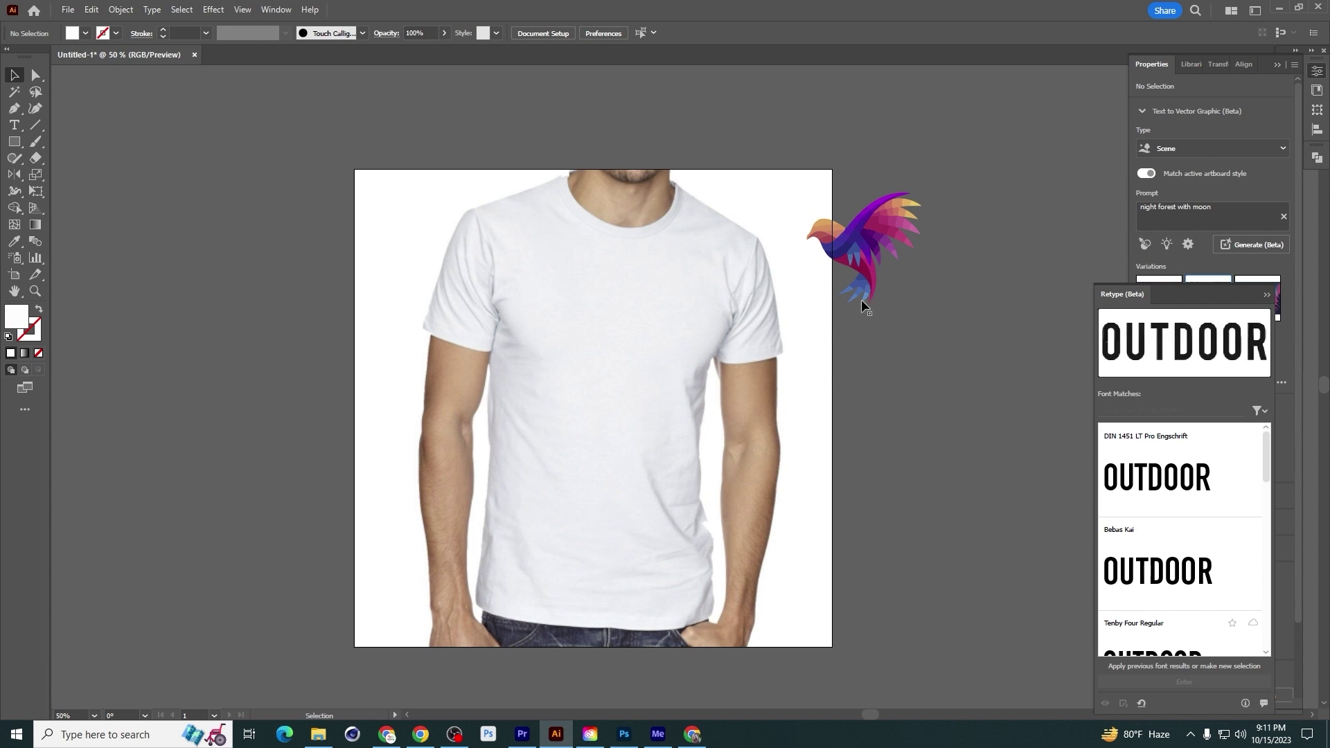
# Place the bird logo on the front of the T-shirt image and make a Mockup (Beta) from the two objects
pyautogui.click(561, 336)
pyautogui.moveTo(879, 253); pyautogui.dragTo(637, 415)
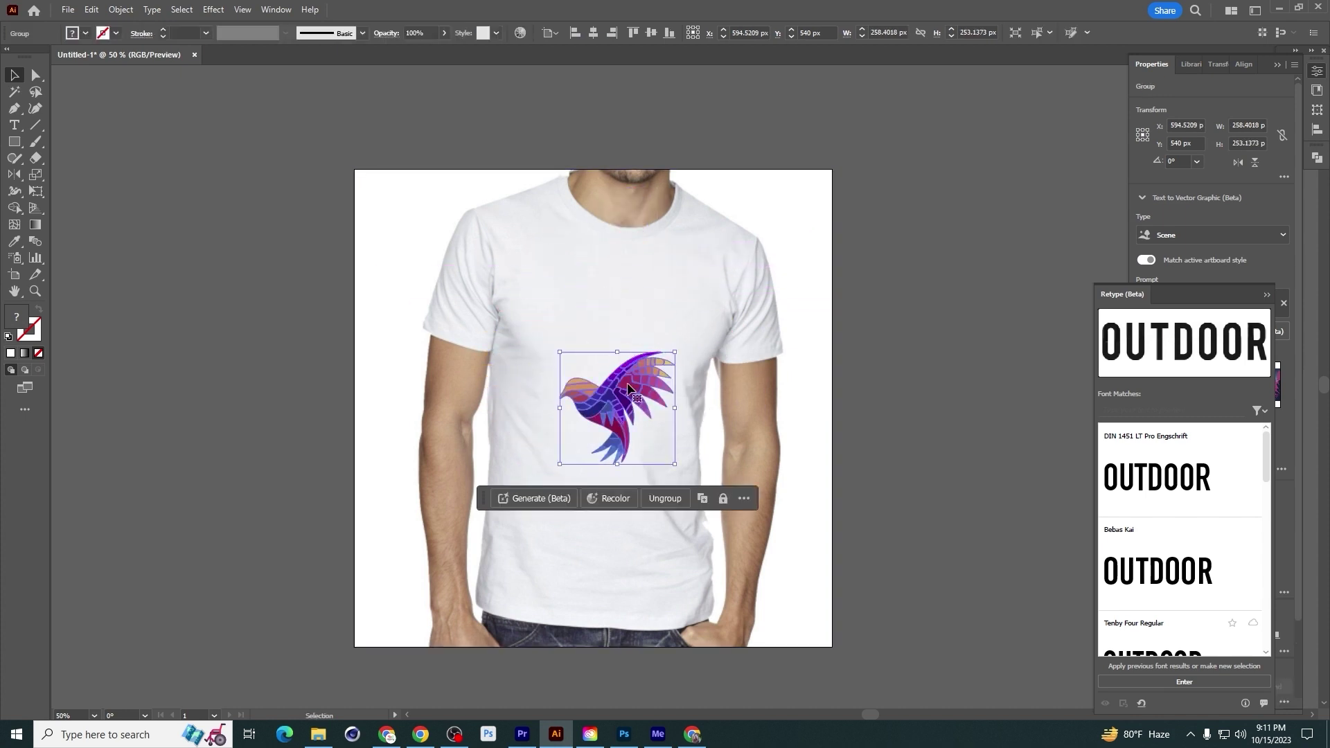
pyautogui.keyDown('shift'); pyautogui.click(600, 302); pyautogui.keyUp('shift')
pyautogui.click(130, 10)
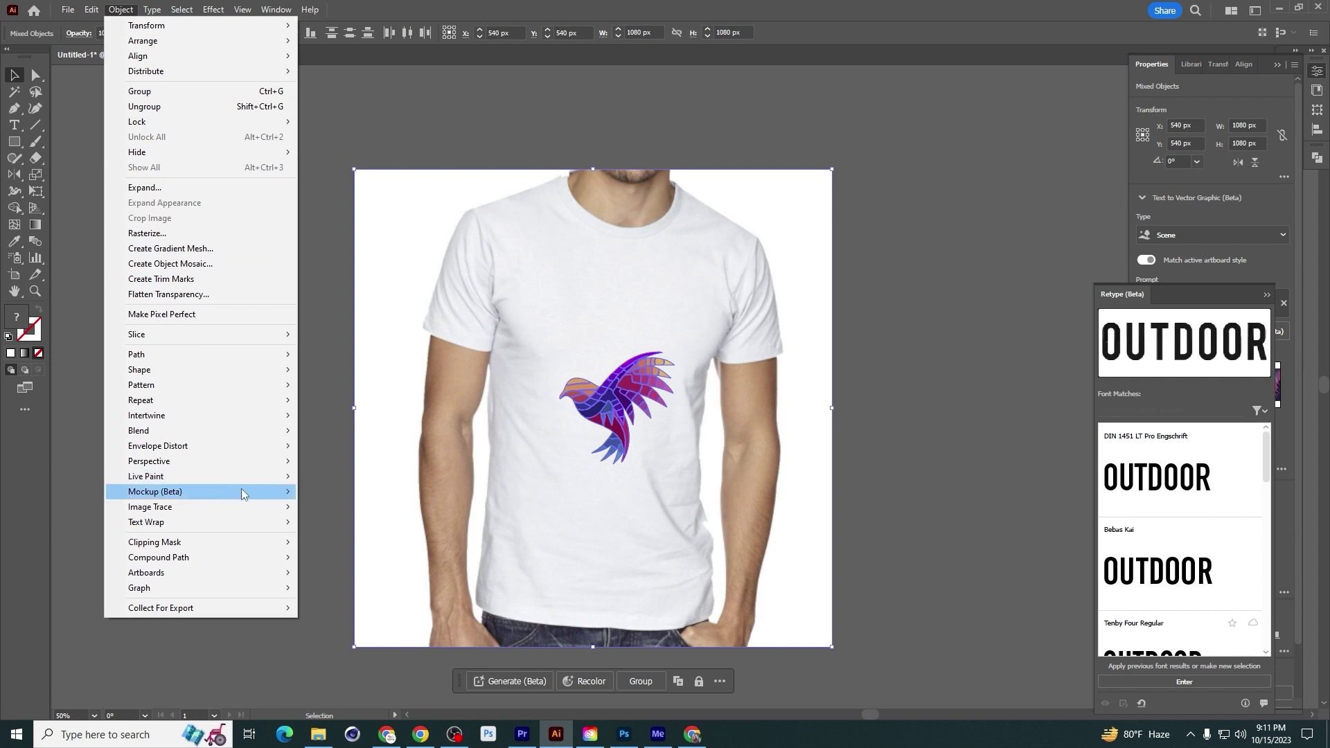
pyautogui.moveTo(253, 493)
pyautogui.click(317, 492)
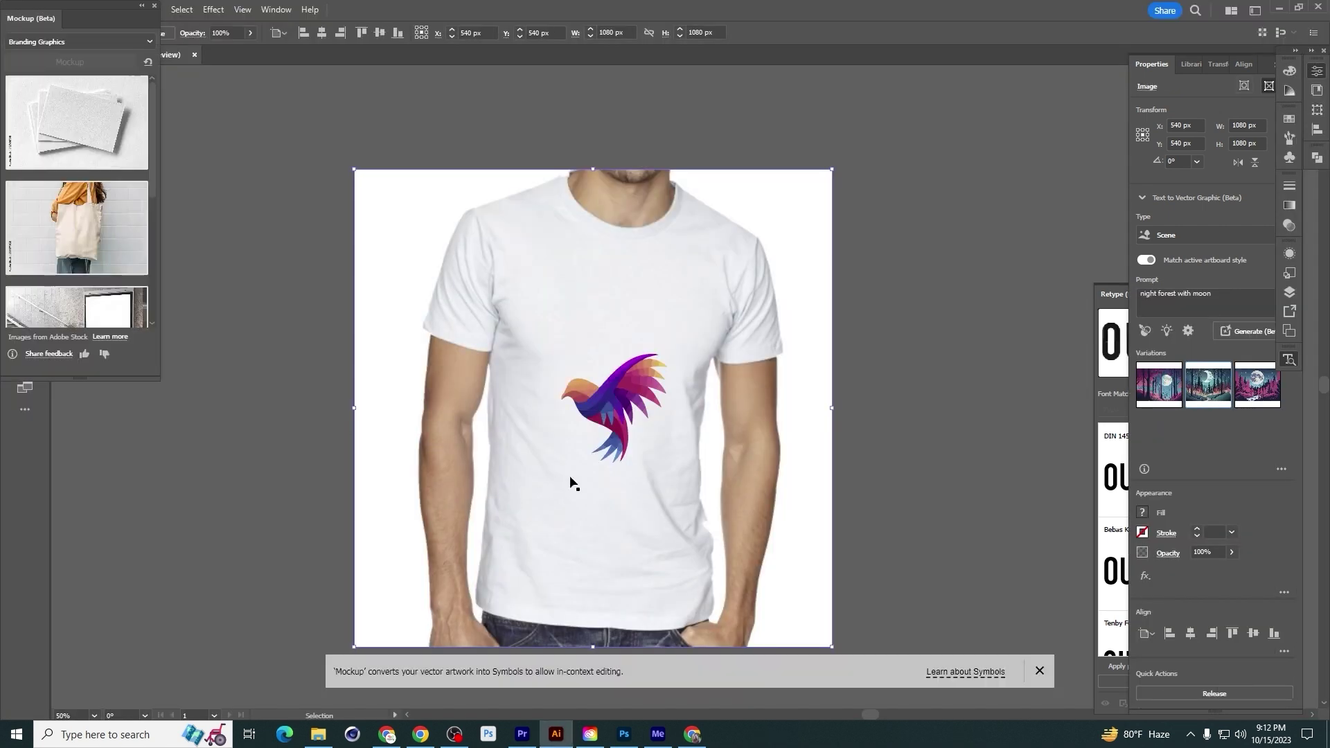
# Reposition the bird on the T-shirt mockup, enlarge it to about 358 by 350 px, and deselect it
pyautogui.moveTo(574, 400); pyautogui.dragTo(617, 447)
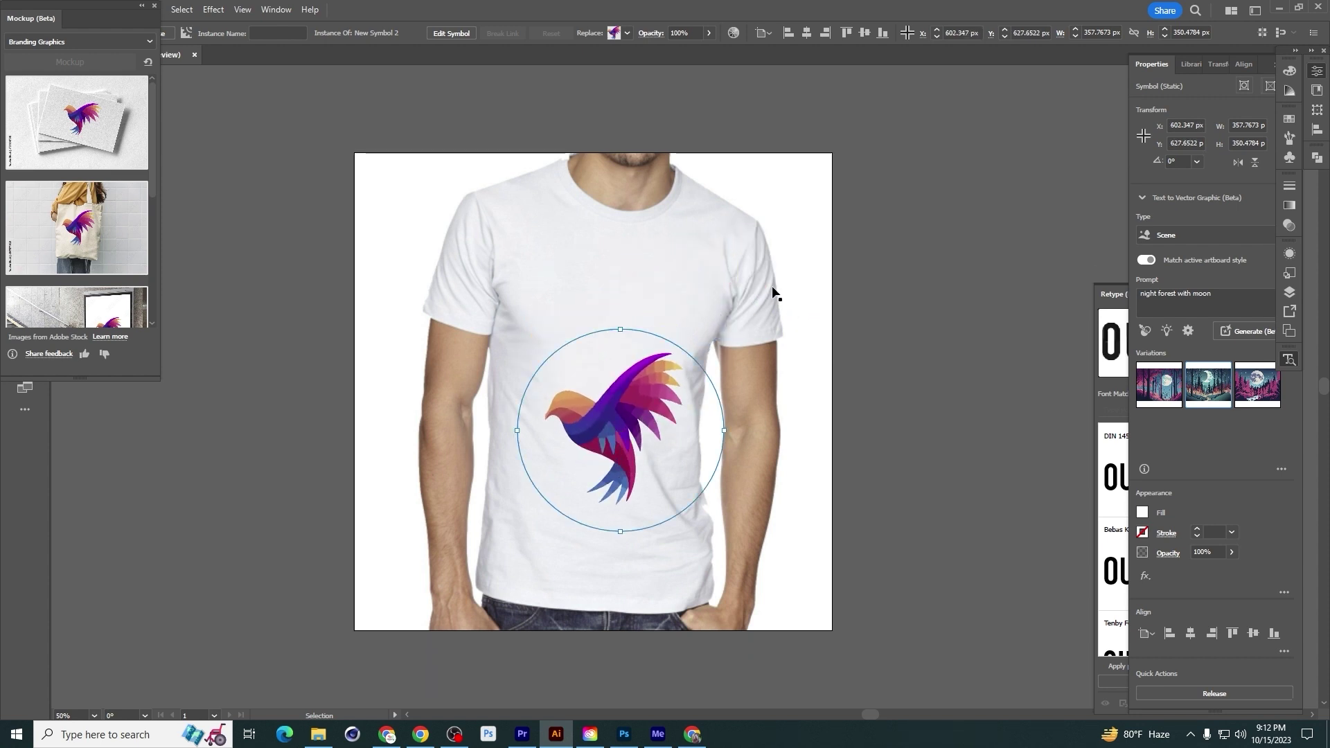
pyautogui.click(852, 232)
pyautogui.moveTo(851, 232); pyautogui.dragTo(870, 299)
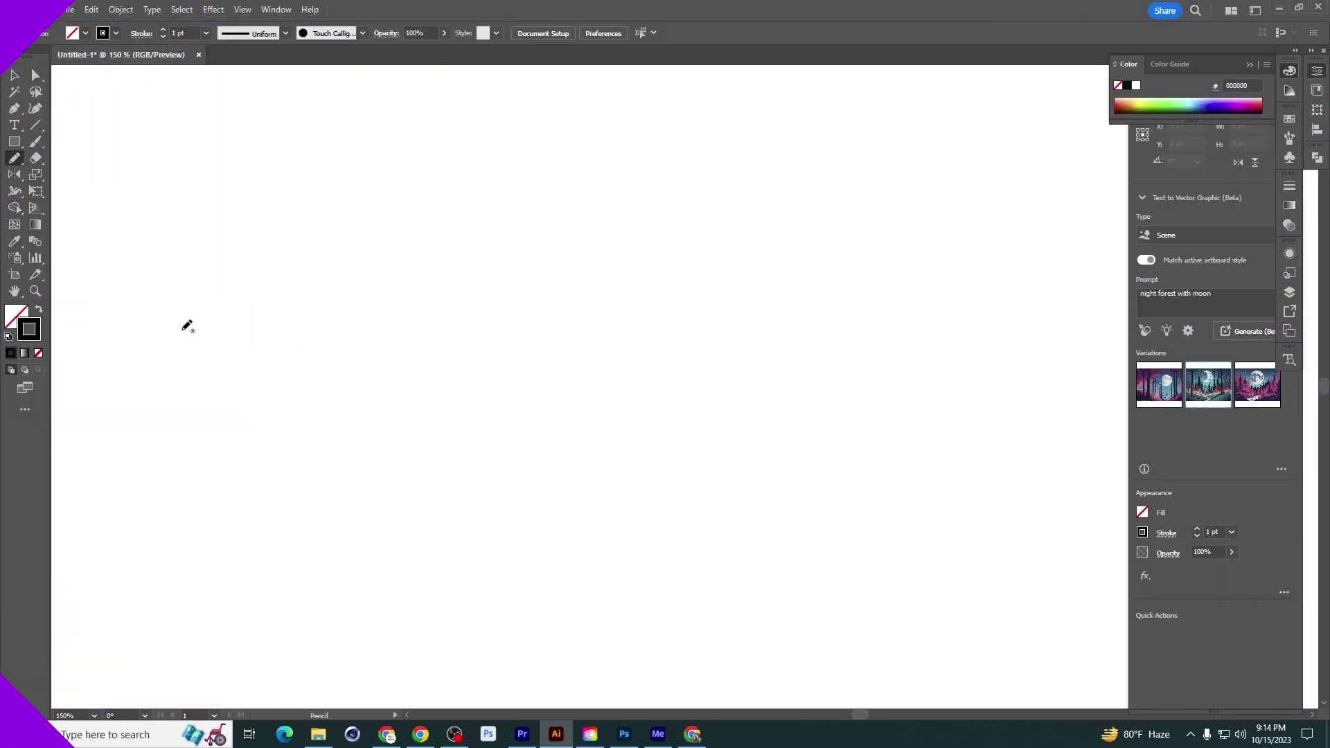
# Draw an open zigzag line with the Pencil tool, about 484 px wide and 144 px high, and deselect it
pyautogui.moveTo(277, 437)
pyautogui.mouseDown()
pyautogui.moveTo(320, 297)
pyautogui.moveTo(372, 425)
pyautogui.mouseUp()
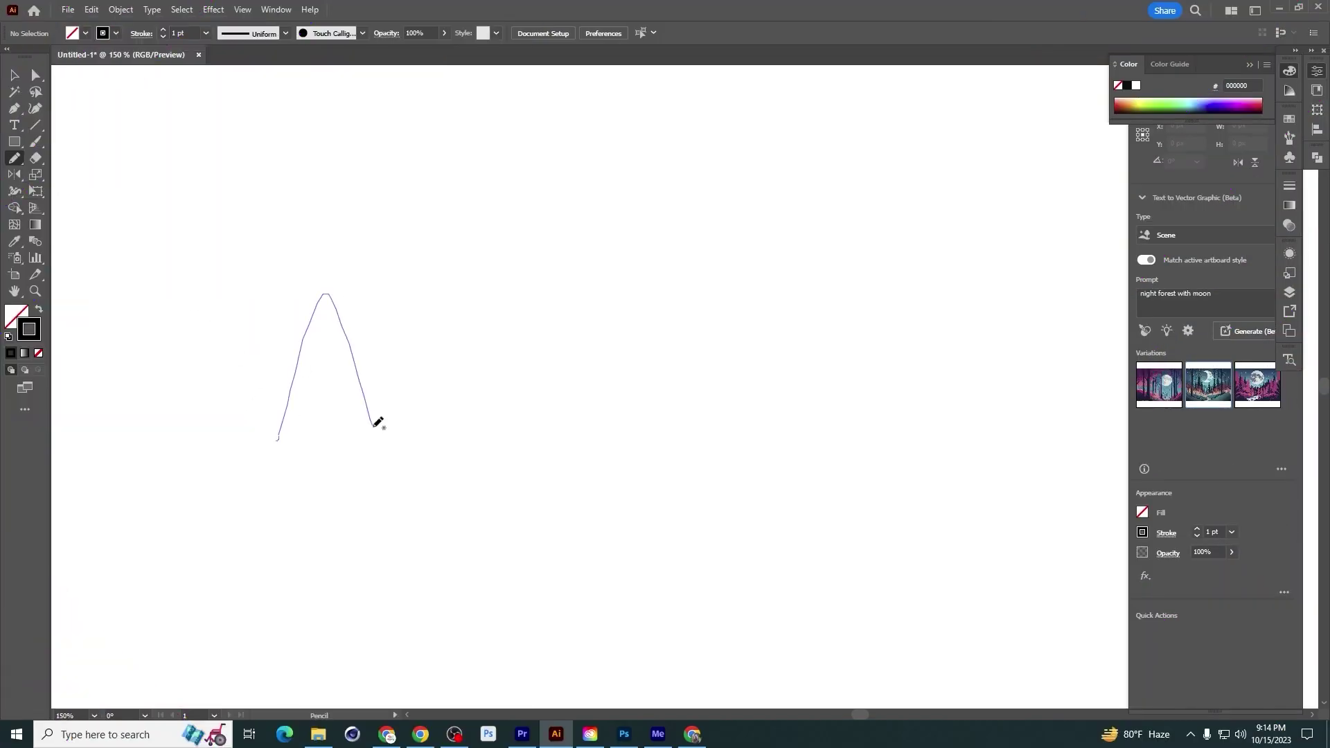
pyautogui.moveTo(475, 392)
pyautogui.mouseDown()
pyautogui.moveTo(569, 342)
pyautogui.moveTo(659, 249)
pyautogui.moveTo(722, 404)
pyautogui.moveTo(815, 306)
pyautogui.moveTo(915, 336)
pyautogui.mouseUp()
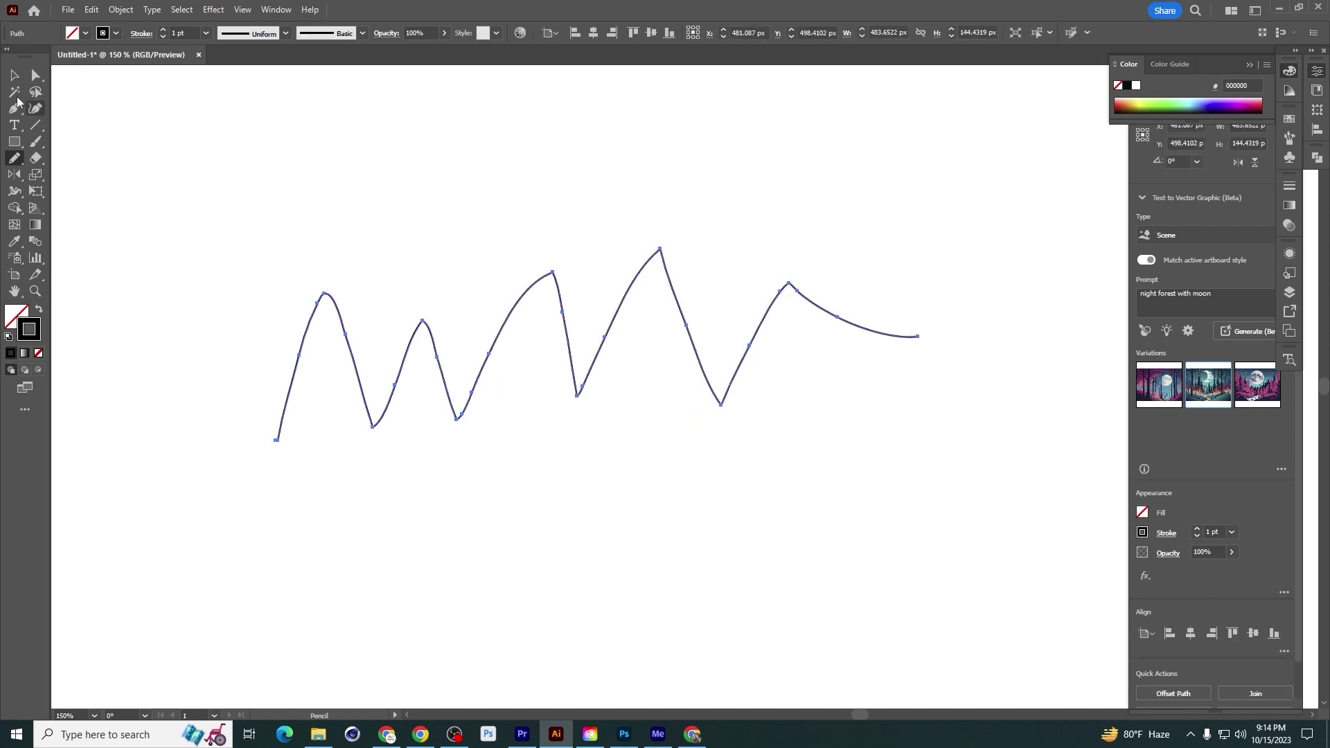
pyautogui.click(14, 74)
pyautogui.click(349, 218)
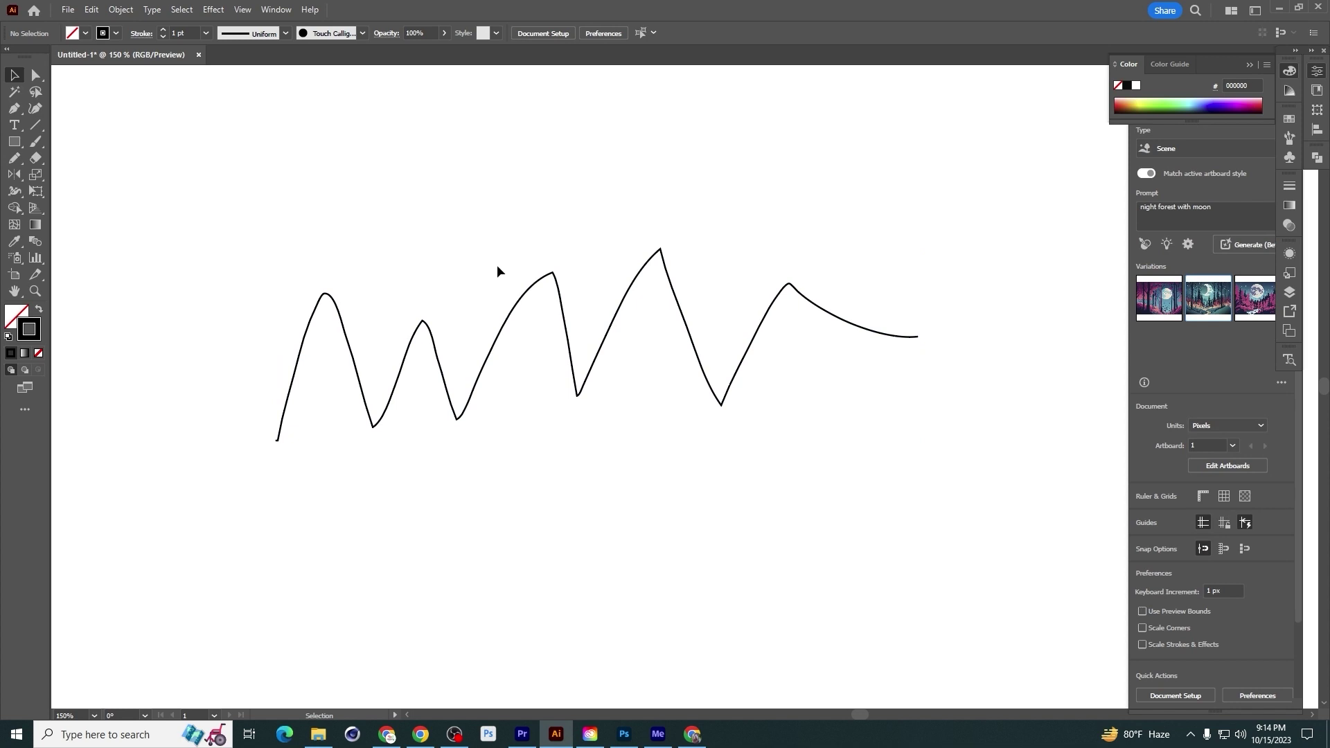
# Smooth the zigzag path with the path Smooth command at roughly three quarters strength and inspect the rounded curve
pyautogui.click(552, 275)
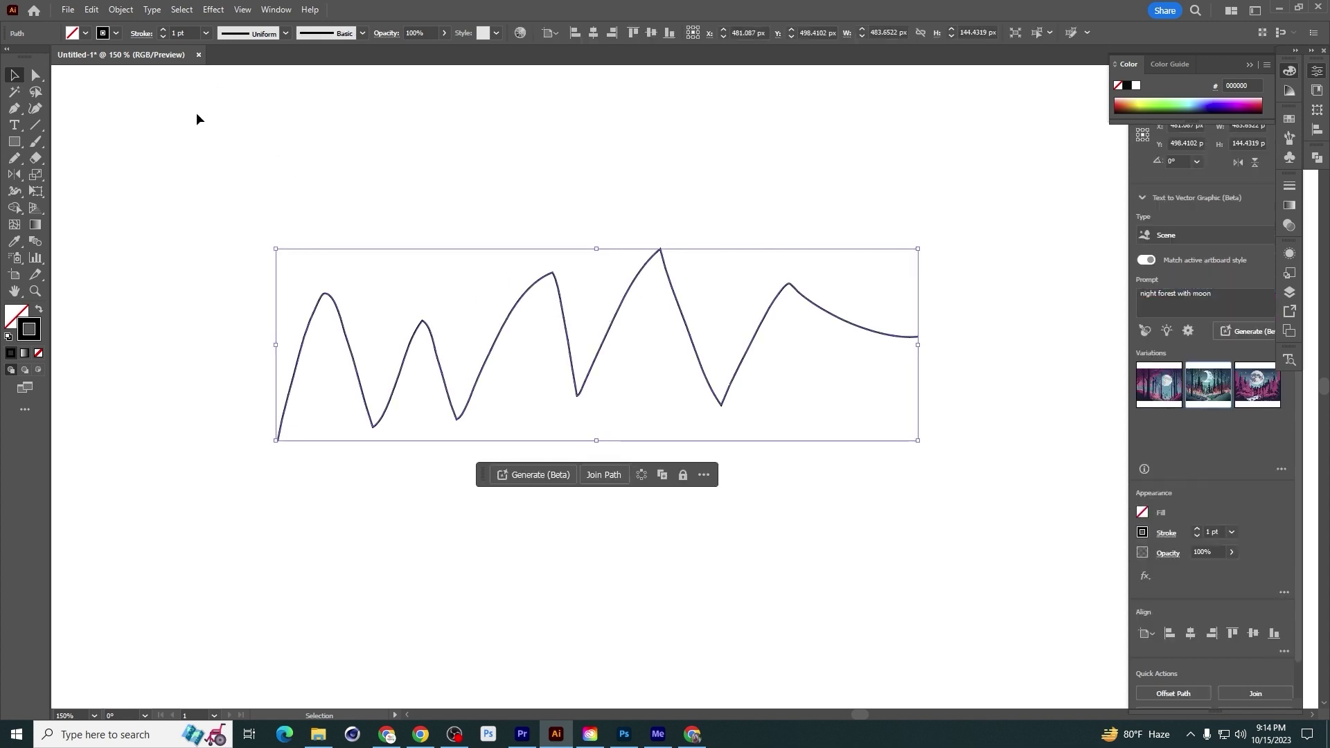
pyautogui.click(121, 9)
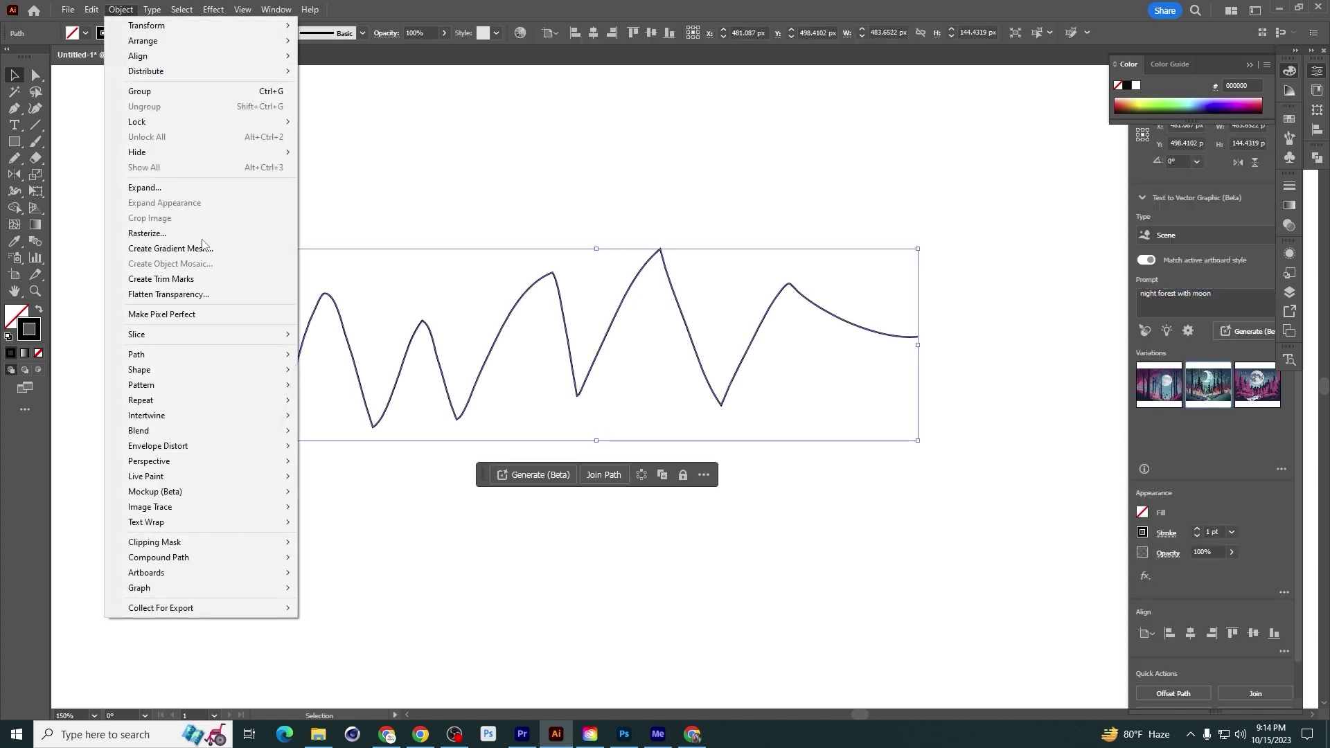
pyautogui.moveTo(275, 354)
pyautogui.click(363, 443)
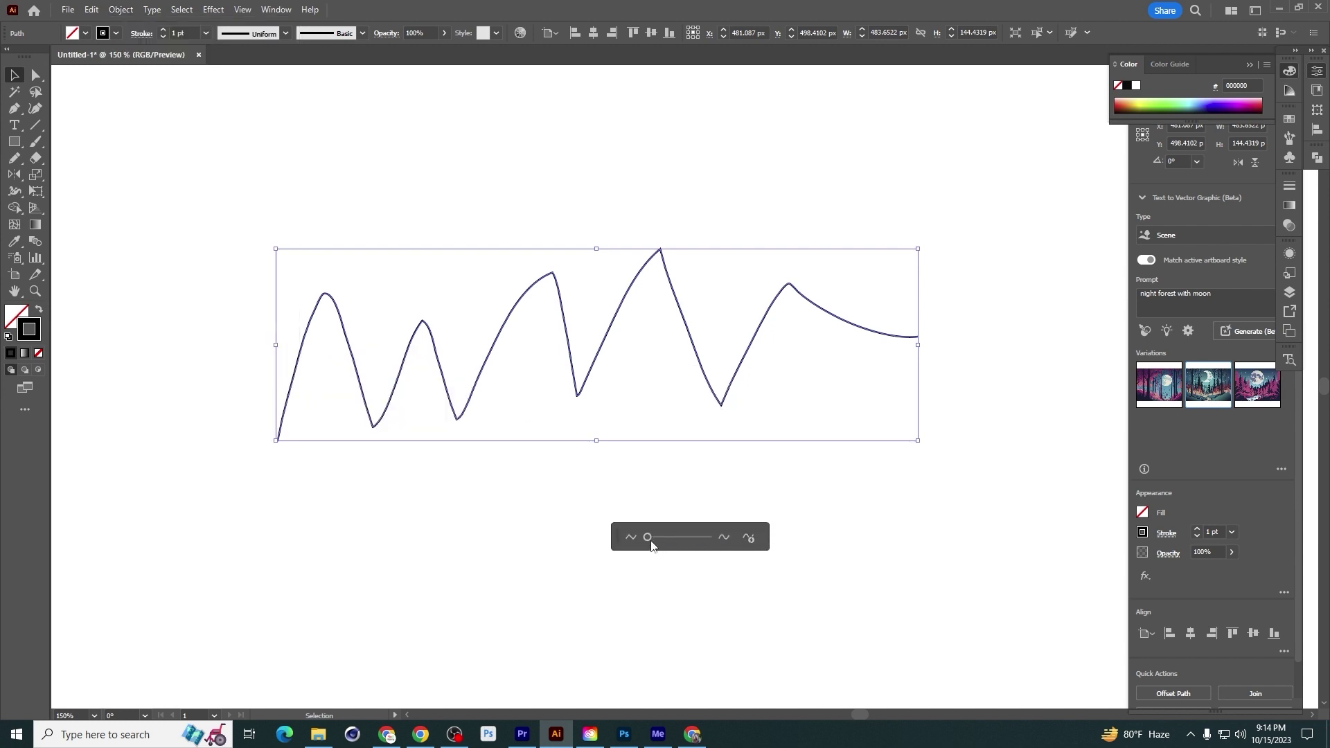
pyautogui.moveTo(648, 537); pyautogui.dragTo(696, 538)
pyautogui.click(792, 509)
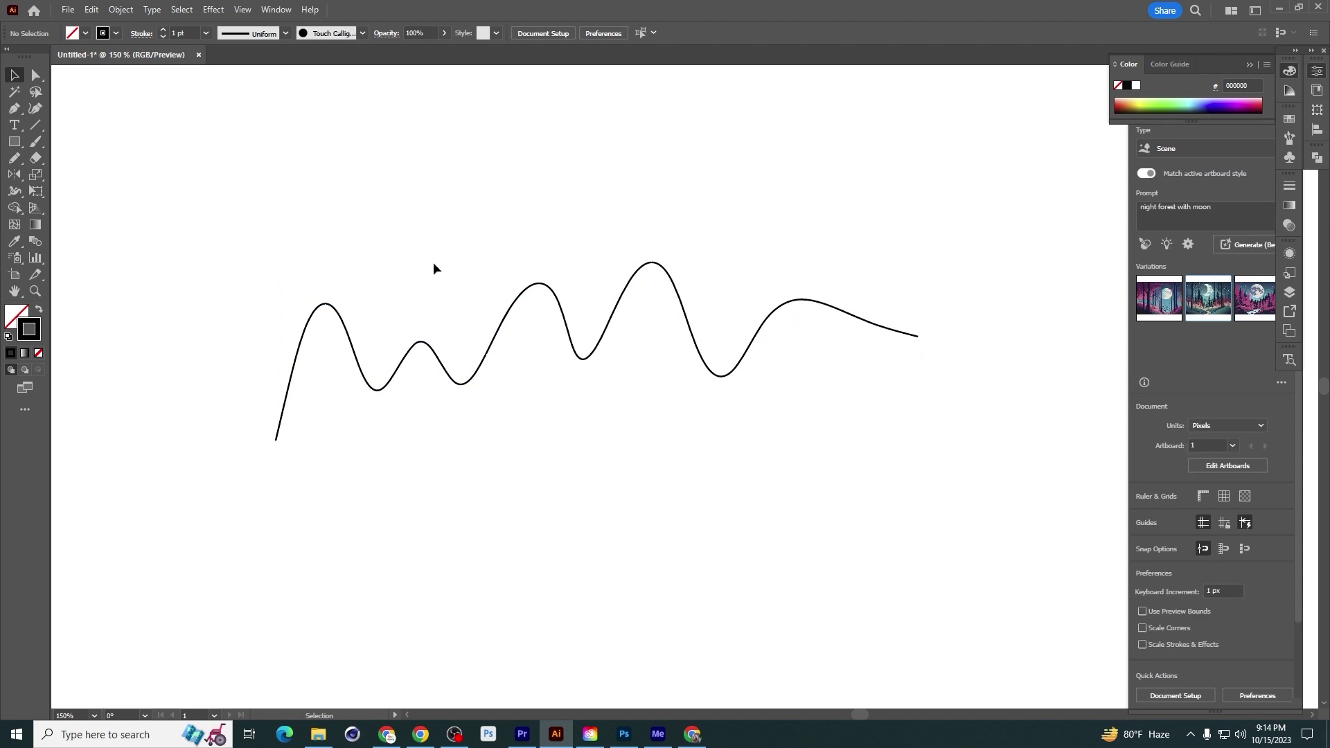
pyautogui.scroll(4, 662, 273)
pyautogui.scroll(-4, 654, 211)
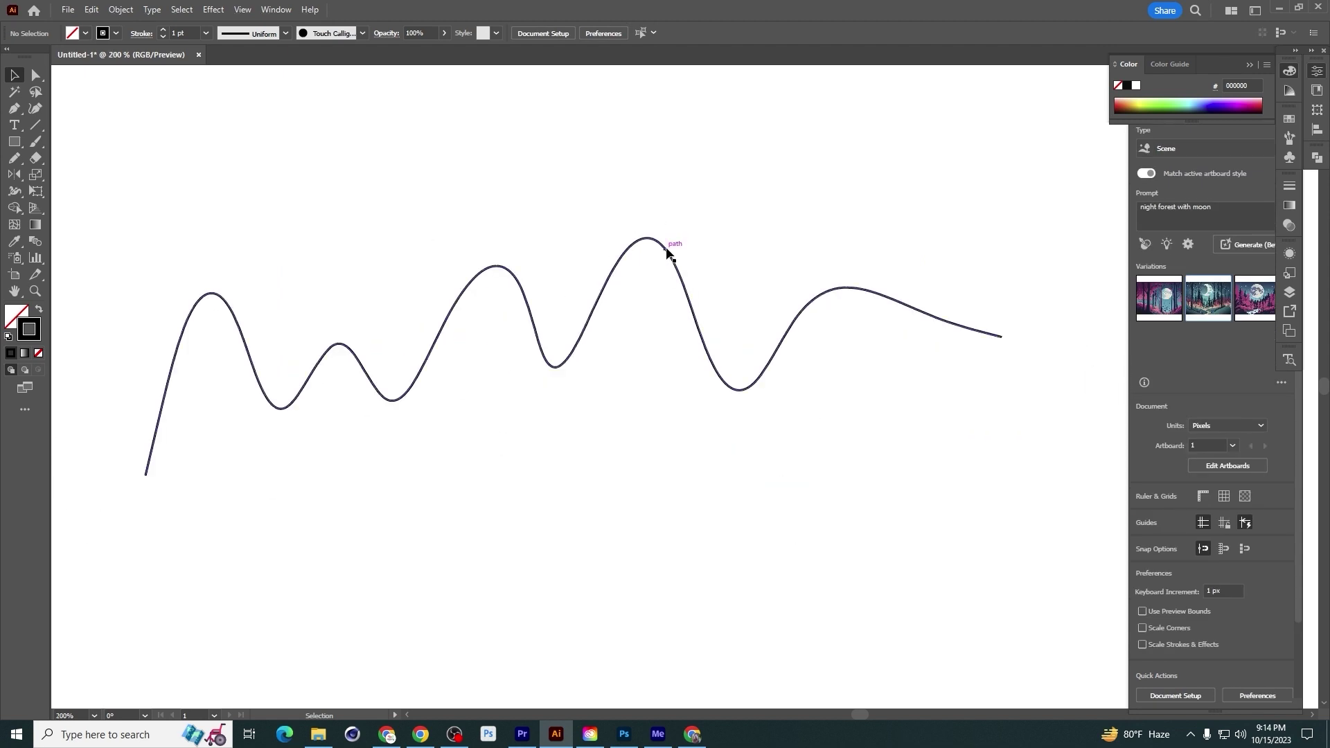
# Zoom out to the whole smoothed curve, select it and clear it from the artboard
pyautogui.moveTo(708, 222); pyautogui.dragTo(622, 267)
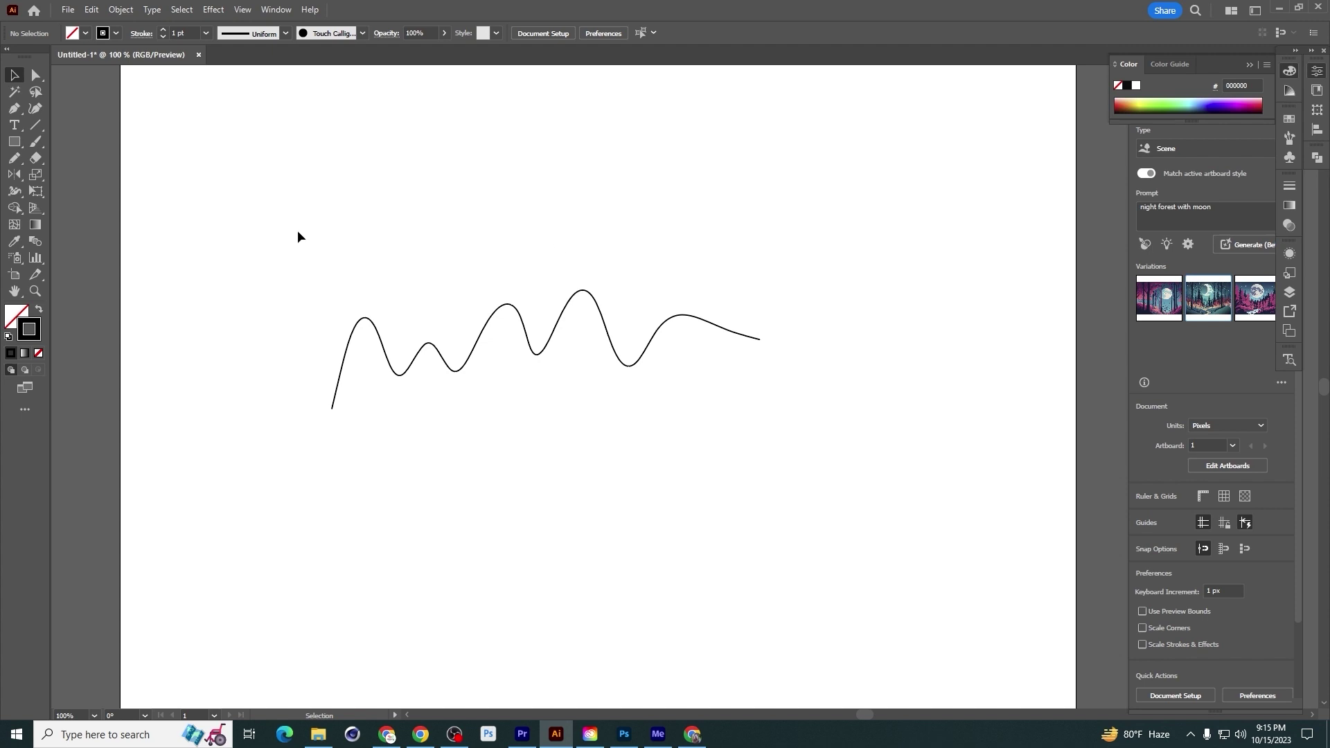
pyautogui.moveTo(233, 236); pyautogui.dragTo(885, 381)
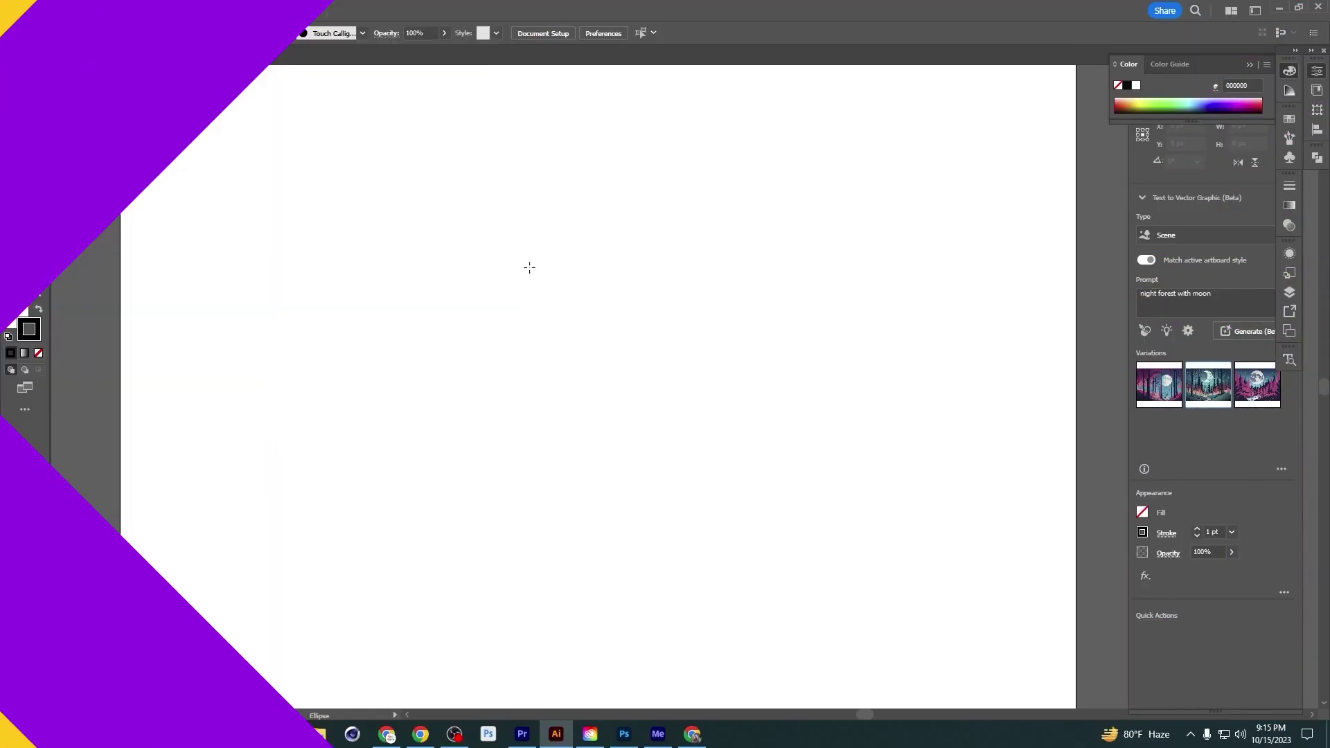
# Draw a circle about 200 px across with a black fill and no stroke, and copy it horizontally so the two circles overlap
pyautogui.moveTo(537, 273); pyautogui.dragTo(580, 348)
pyautogui.hotkey('shift', 'x')
pyautogui.press('v')
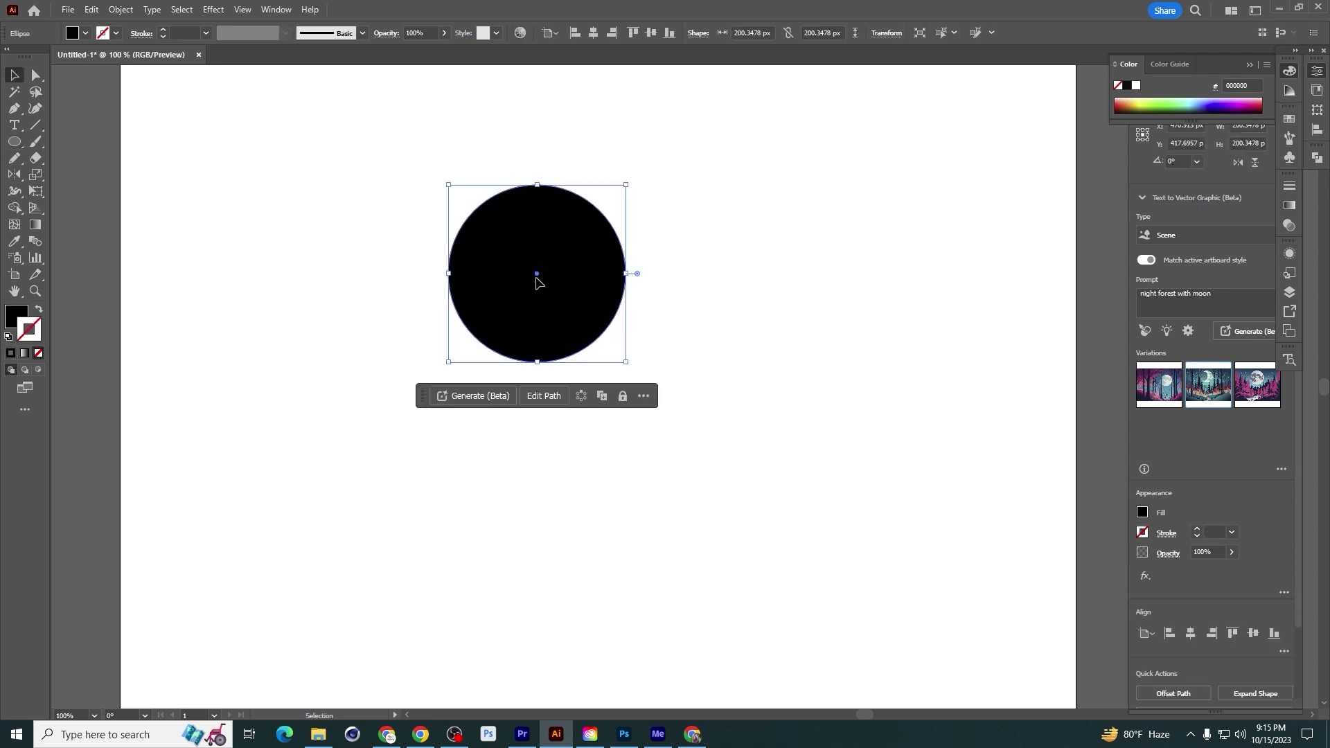
pyautogui.moveTo(537, 274); pyautogui.dragTo(667, 279)
# Remove the outer parts of both overlapping circles with the Shape Builder tool, keeping only the leaf-shaped intersection, and select it
pyautogui.moveTo(547, 119); pyautogui.dragTo(688, 297)
pyautogui.hotkey('shift', 'm')
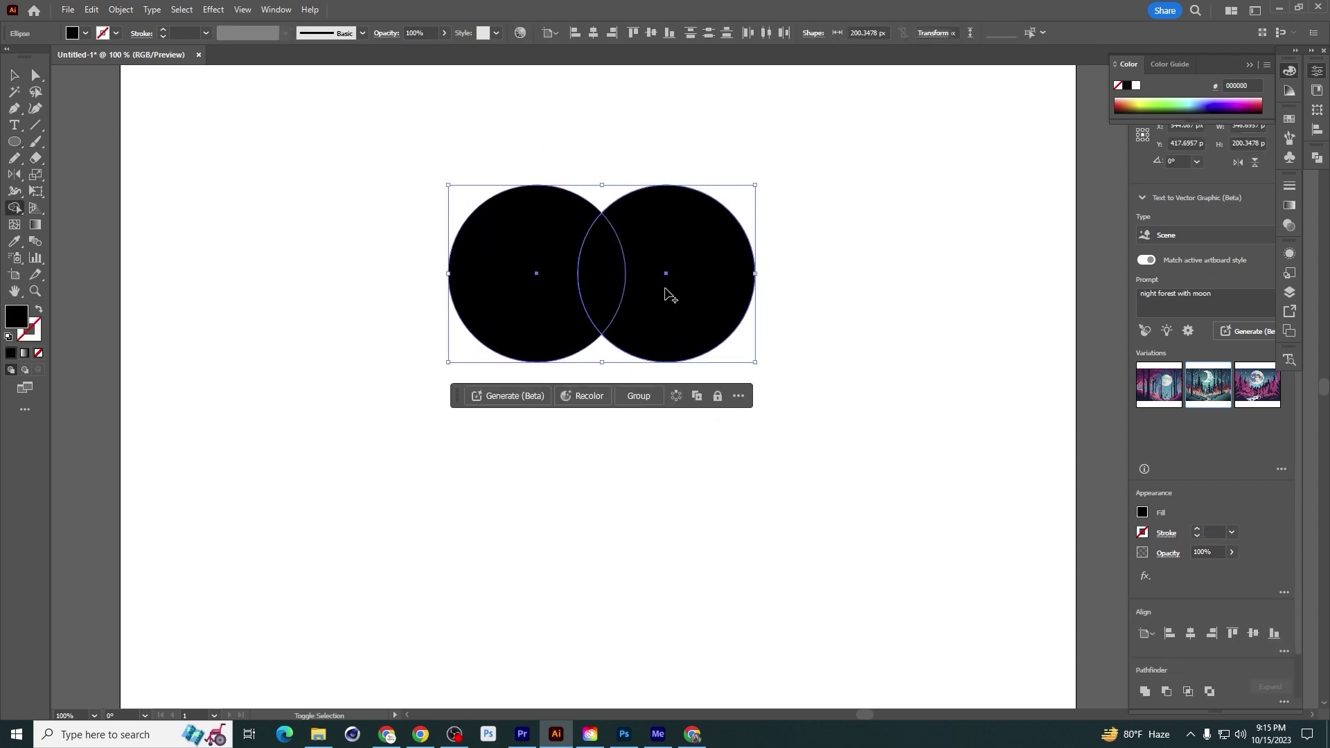
pyautogui.keyDown('alt'); pyautogui.click(627, 288); pyautogui.keyUp('alt')
pyautogui.keyDown('alt'); pyautogui.click(552, 253); pyautogui.keyUp('alt')
pyautogui.press('v')
pyautogui.click(601, 280)
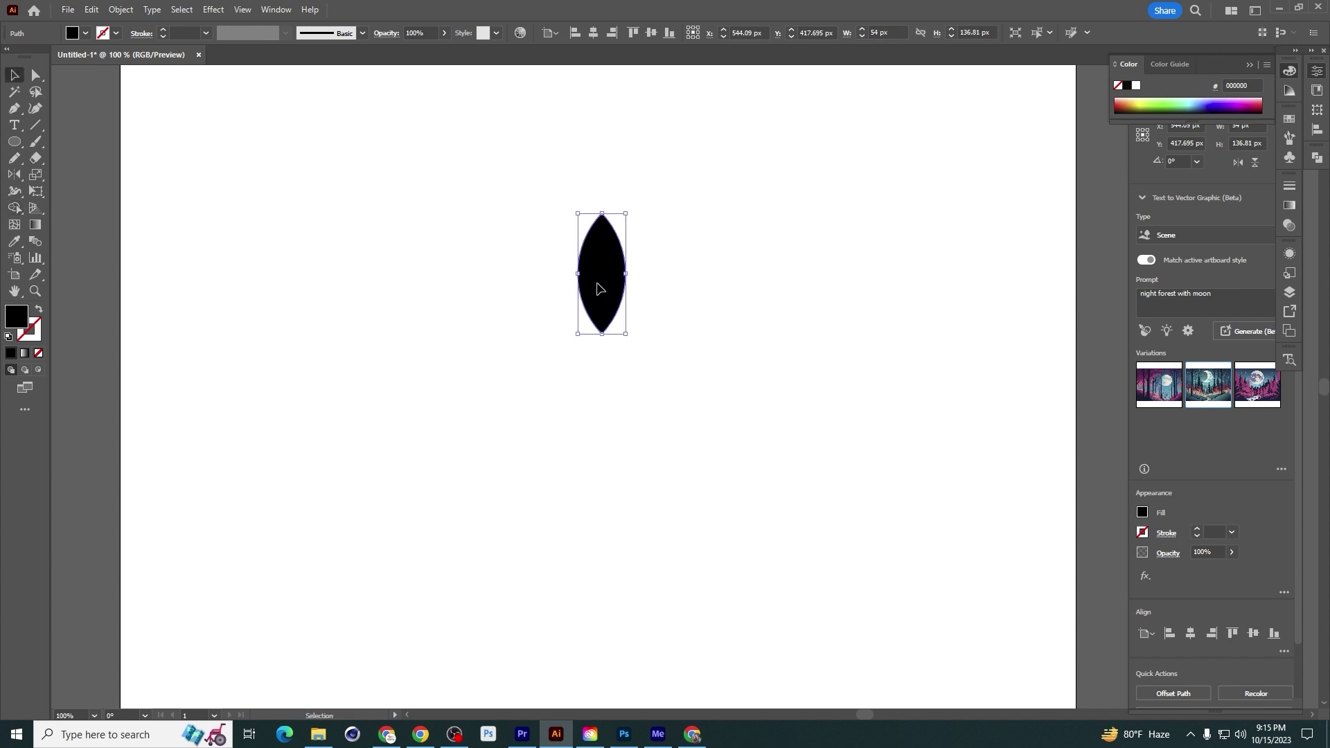
# Move the leaf shape down and left, turn it into a Radial repeat with 13 instances, and enlarge the repeat's radius
pyautogui.moveTo(601, 281); pyautogui.dragTo(531, 345)
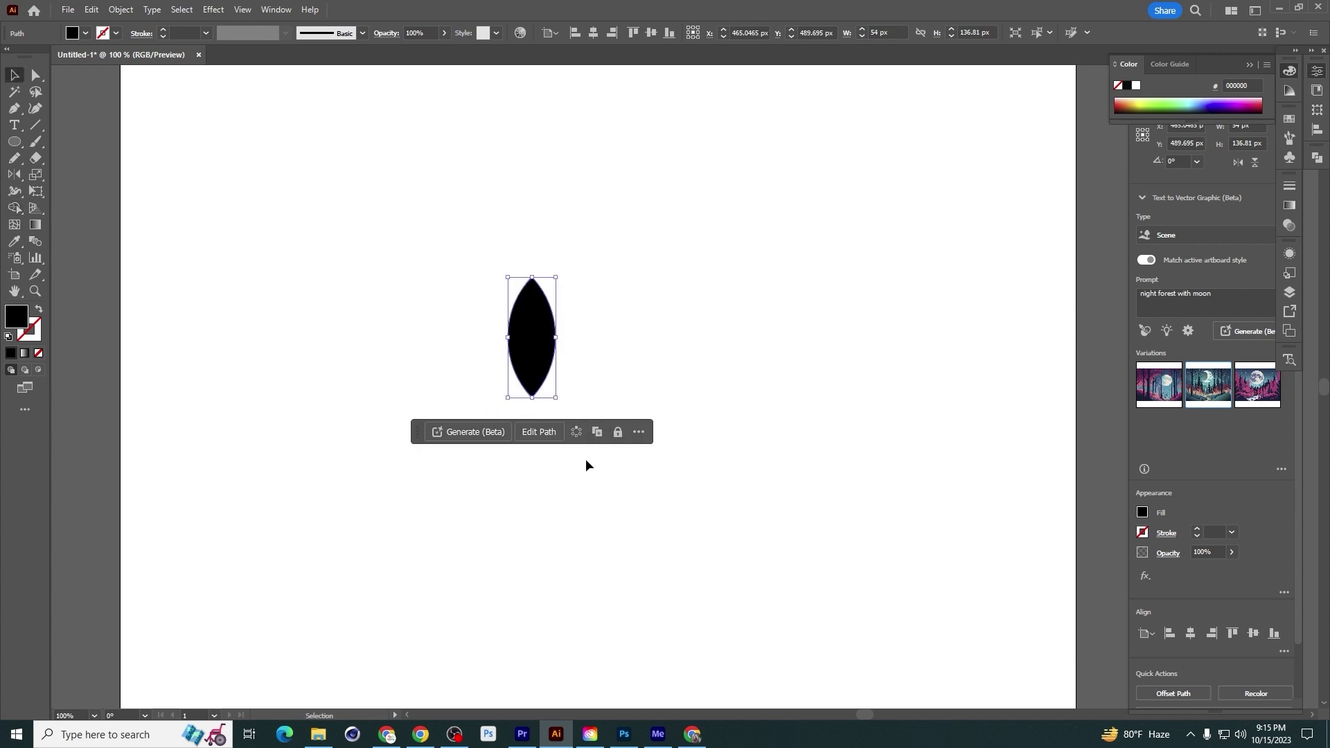
pyautogui.click(580, 431)
pyautogui.click(585, 454)
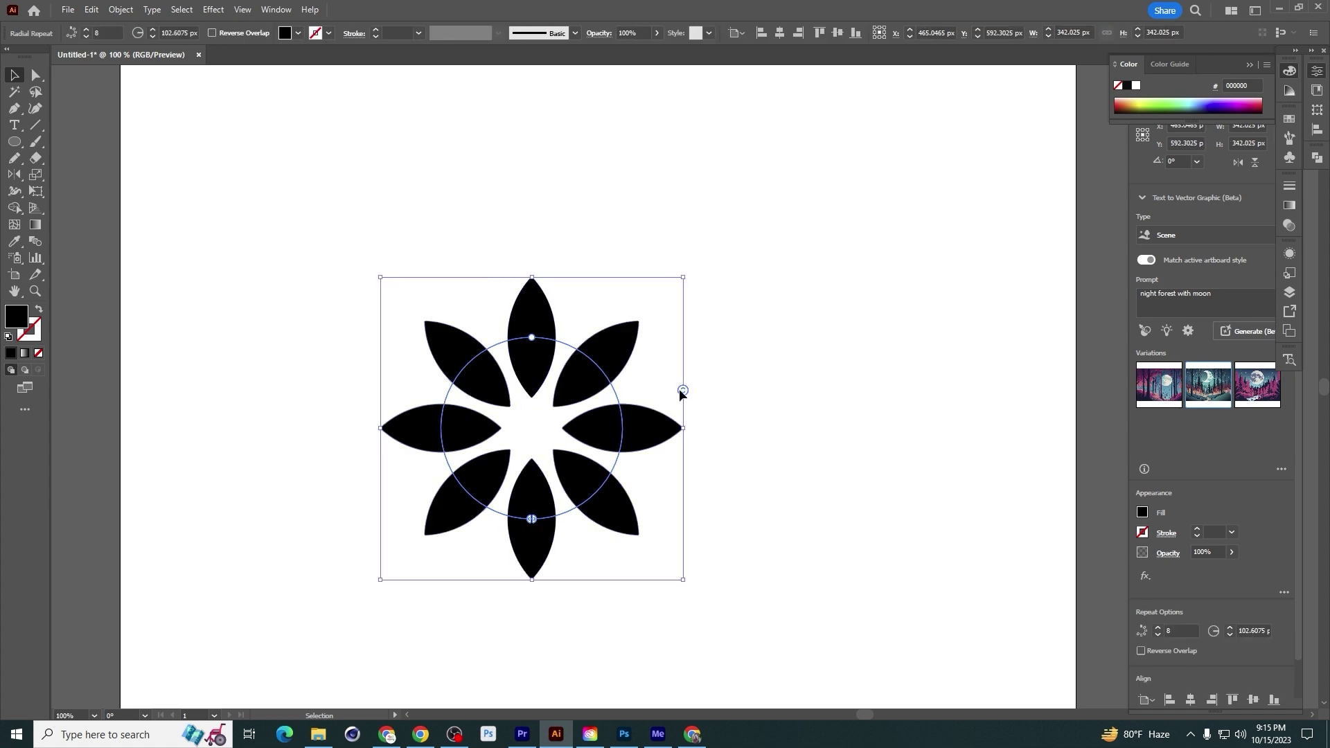
pyautogui.moveTo(681, 390); pyautogui.dragTo(638, 331)
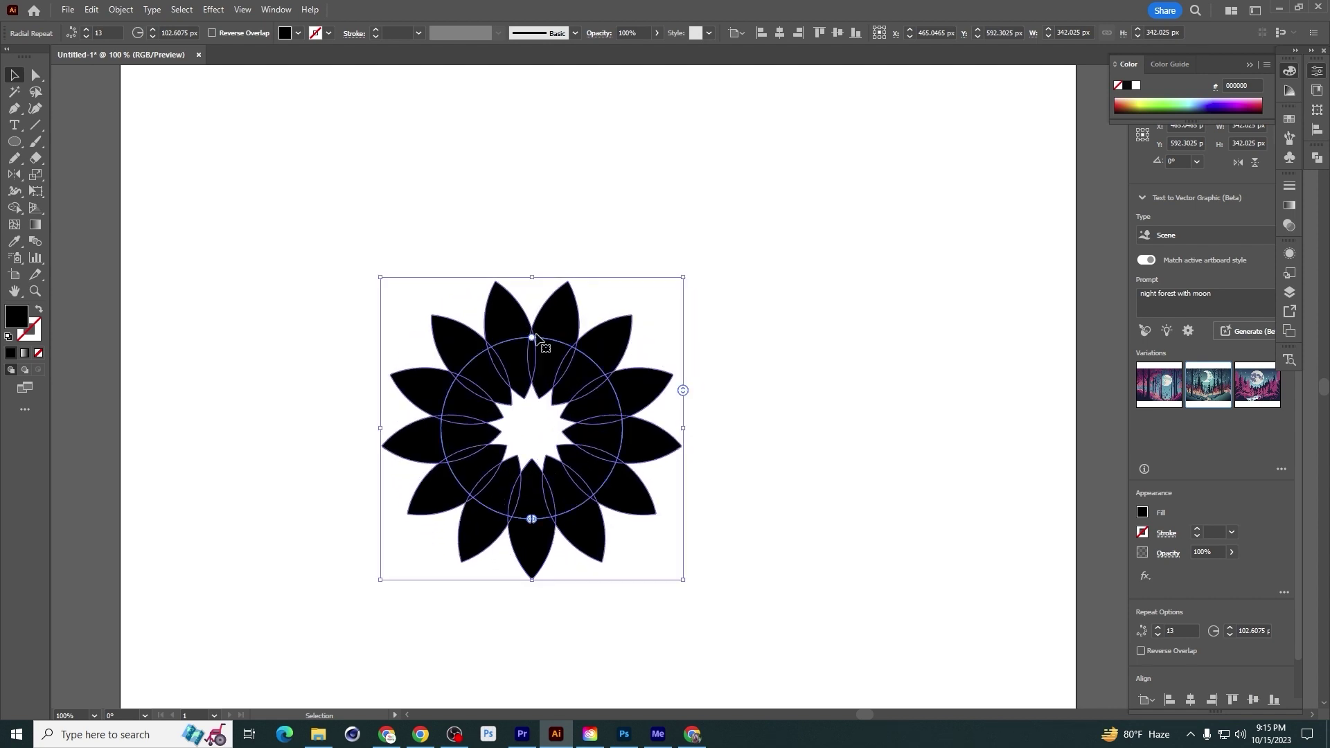
pyautogui.moveTo(536, 334); pyautogui.dragTo(527, 272)
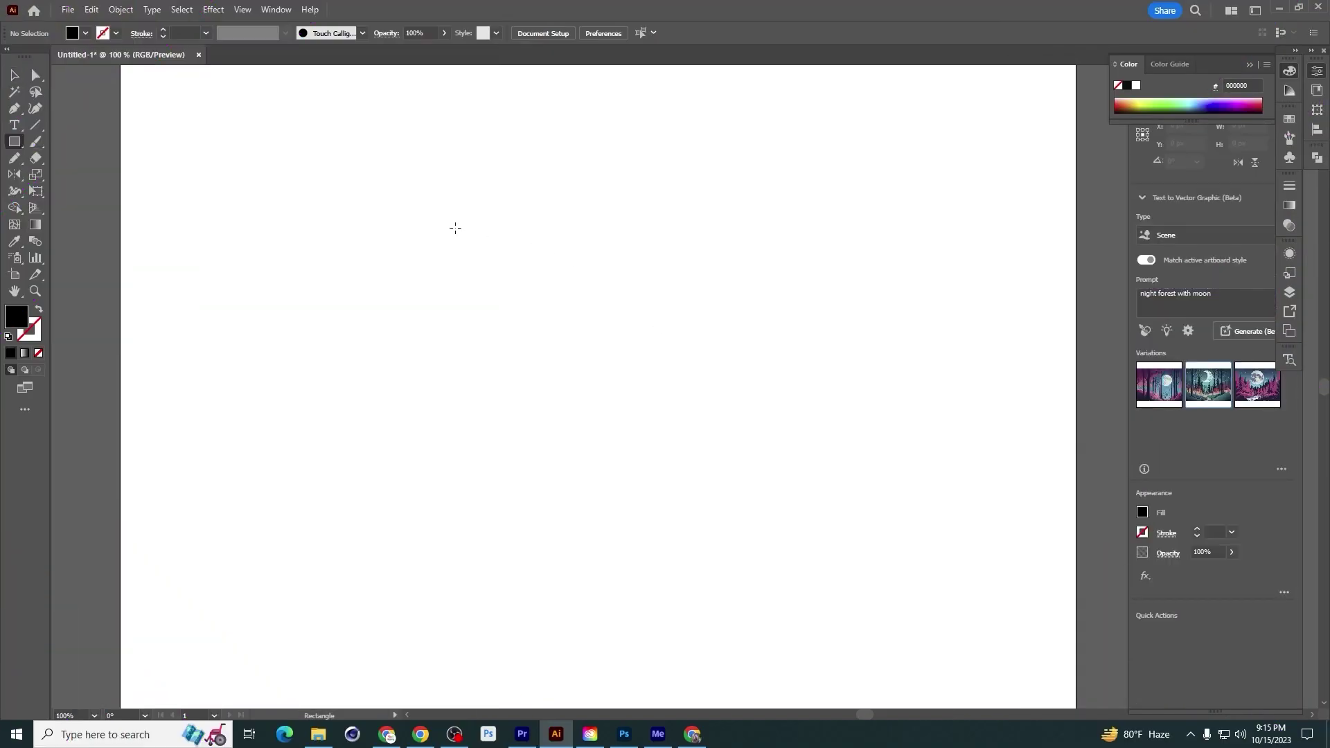
# Draw a black square about 59 px wide and round its upper-right and lower-left corners to 18 px
pyautogui.moveTo(591, 341); pyautogui.dragTo(618, 367)
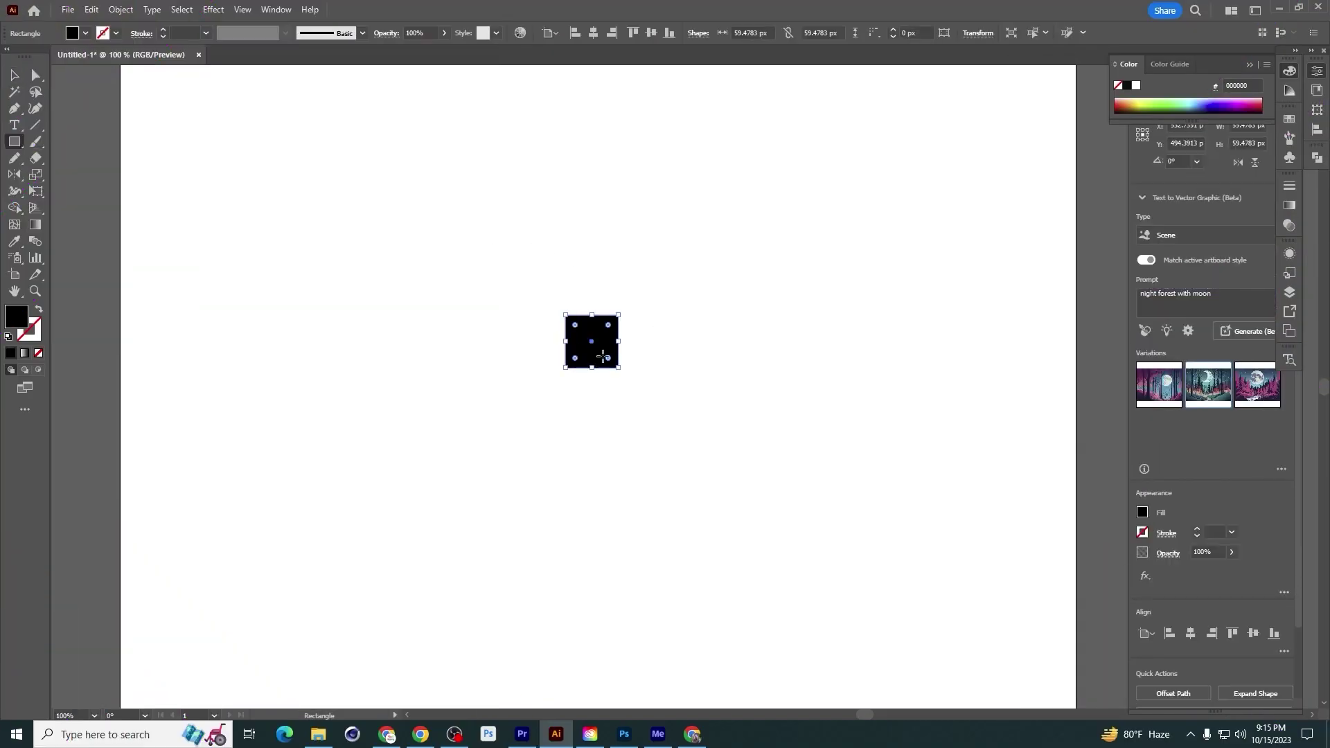
pyautogui.press('a')
pyautogui.moveTo(625, 317); pyautogui.dragTo(629, 325)
pyautogui.moveTo(547, 356); pyautogui.dragTo(595, 352)
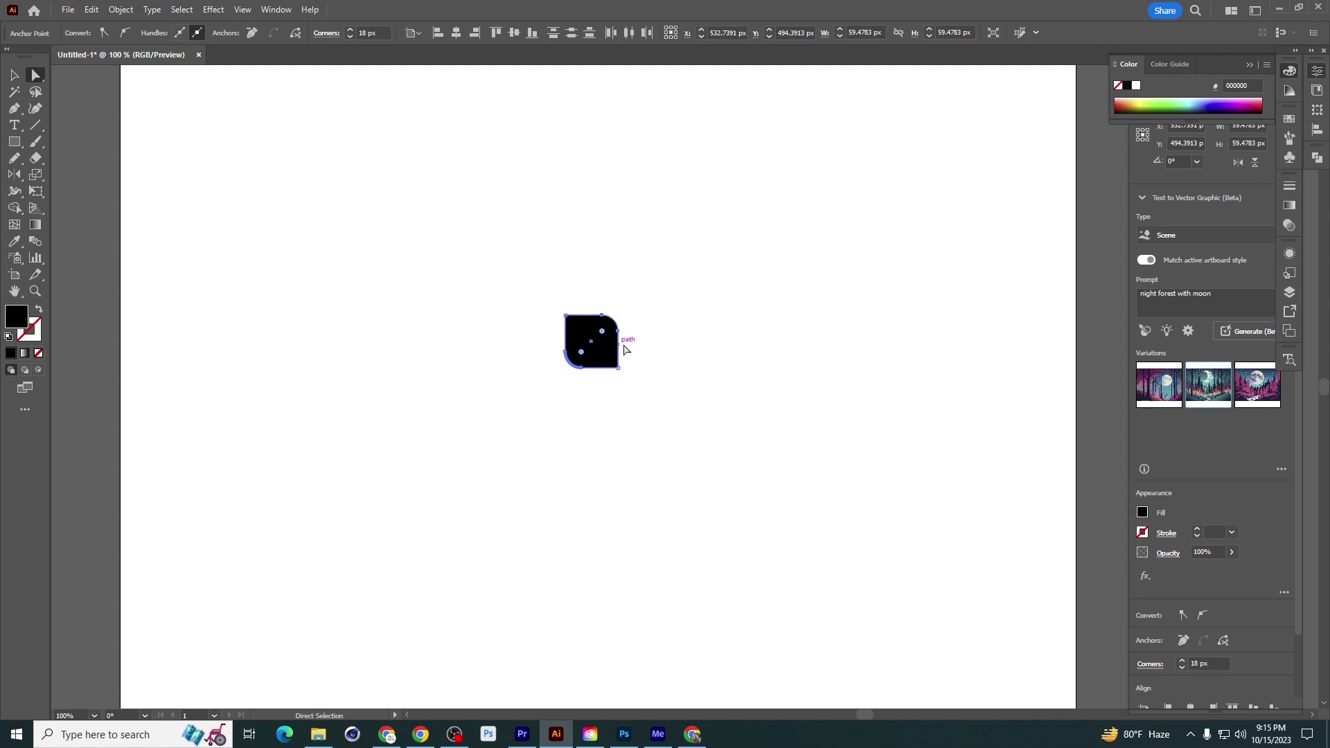
pyautogui.press('v')
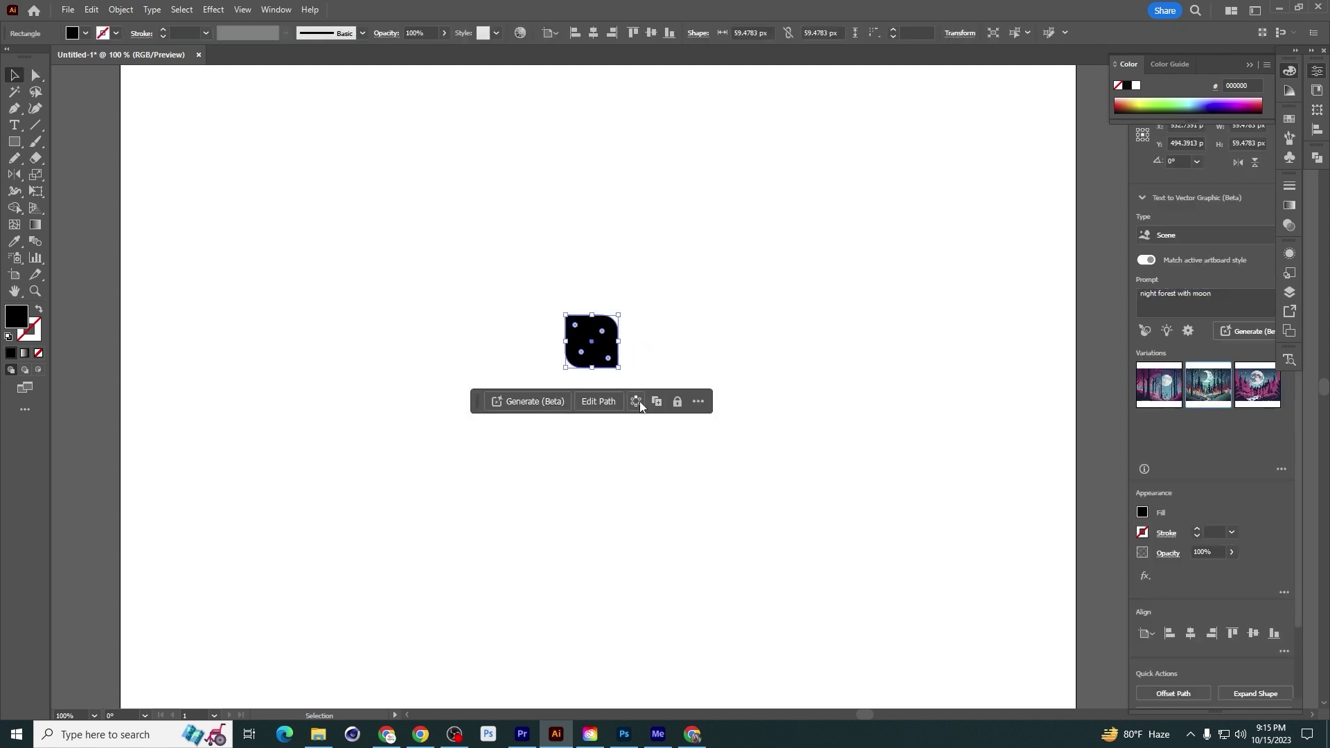
# Turn the rounded square into a Grid repeat about 524 by 293 px with vertical spacing of about 14.7 px
pyautogui.click(636, 402)
pyautogui.click(646, 446)
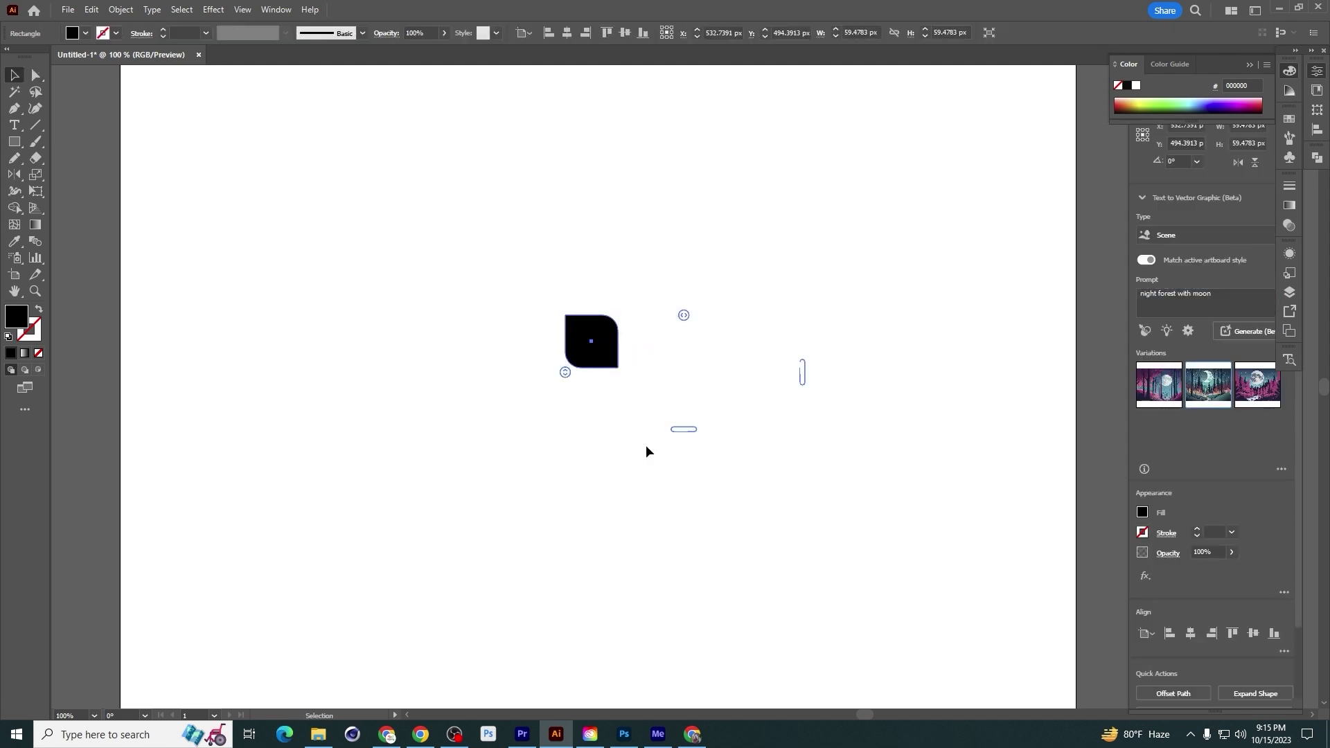
pyautogui.moveTo(802, 372); pyautogui.dragTo(954, 372)
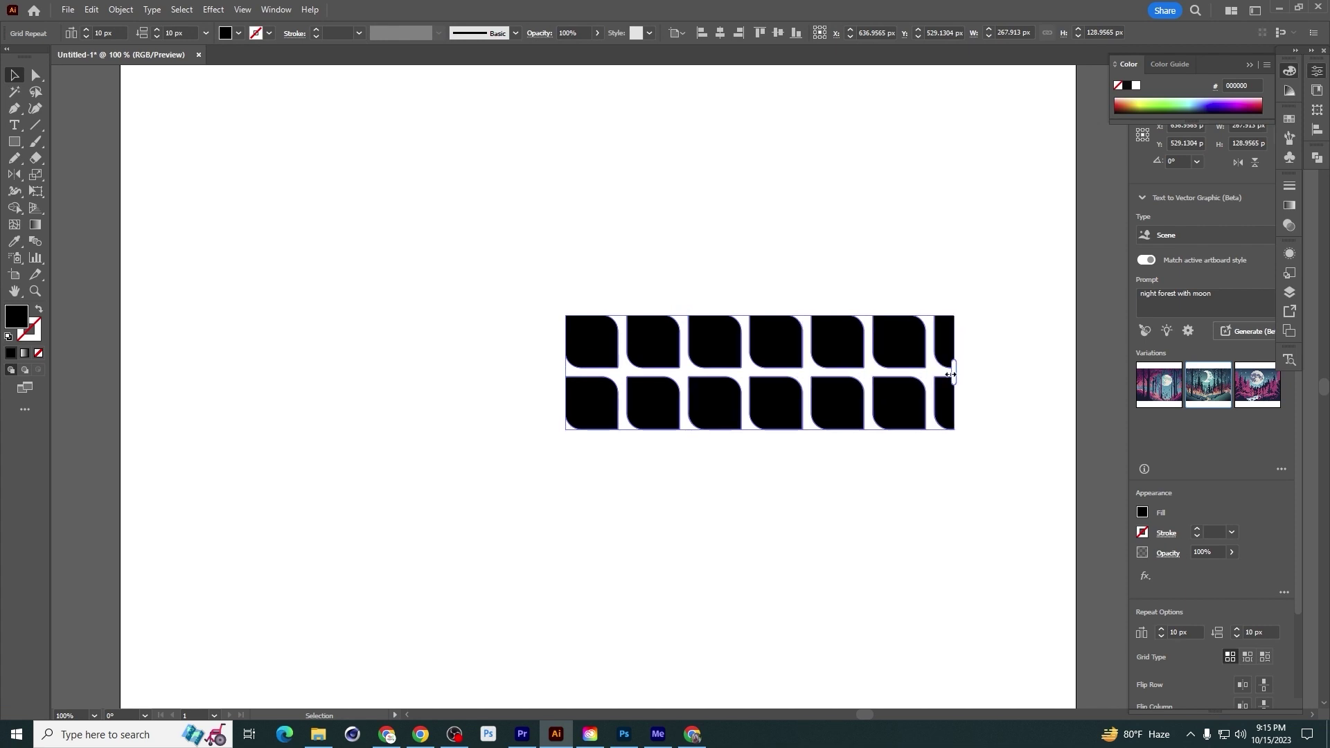
pyautogui.moveTo(761, 430); pyautogui.dragTo(760, 574)
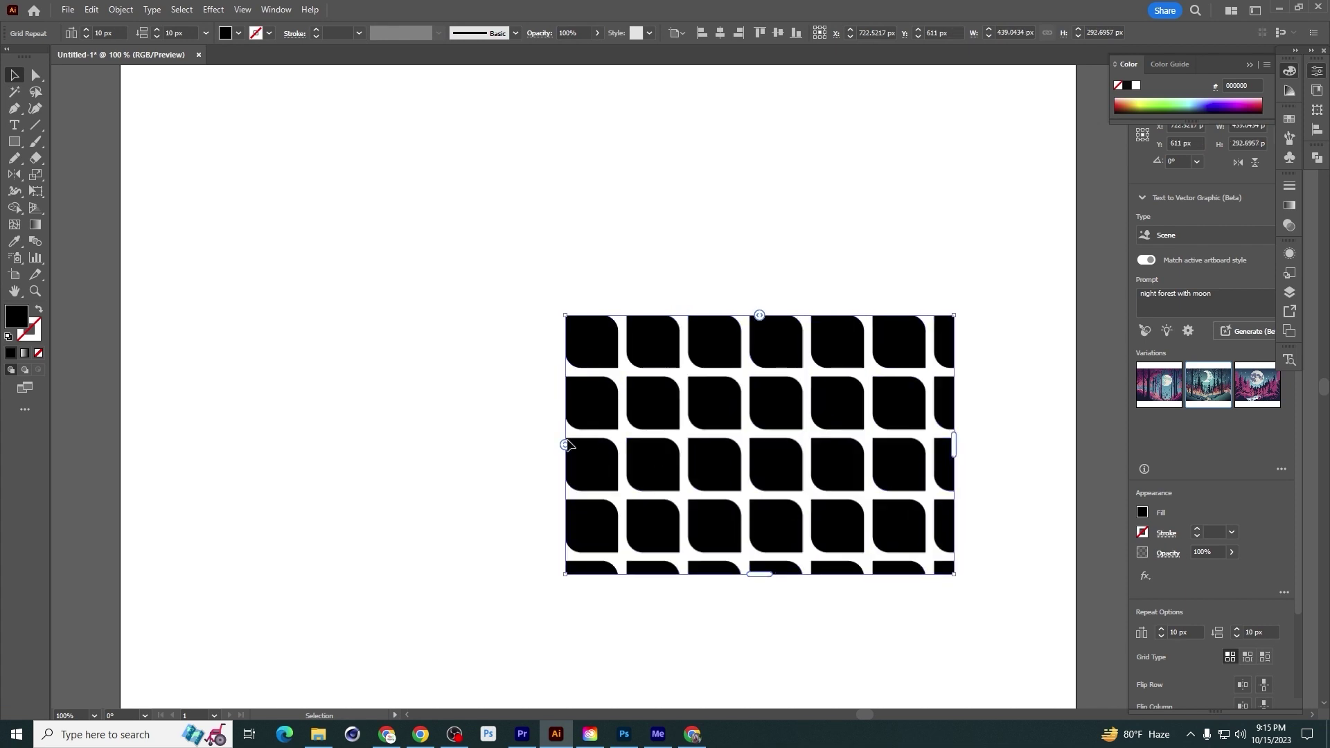
pyautogui.moveTo(566, 444); pyautogui.dragTo(565, 449)
pyautogui.moveTo(955, 444); pyautogui.dragTo(1030, 444)
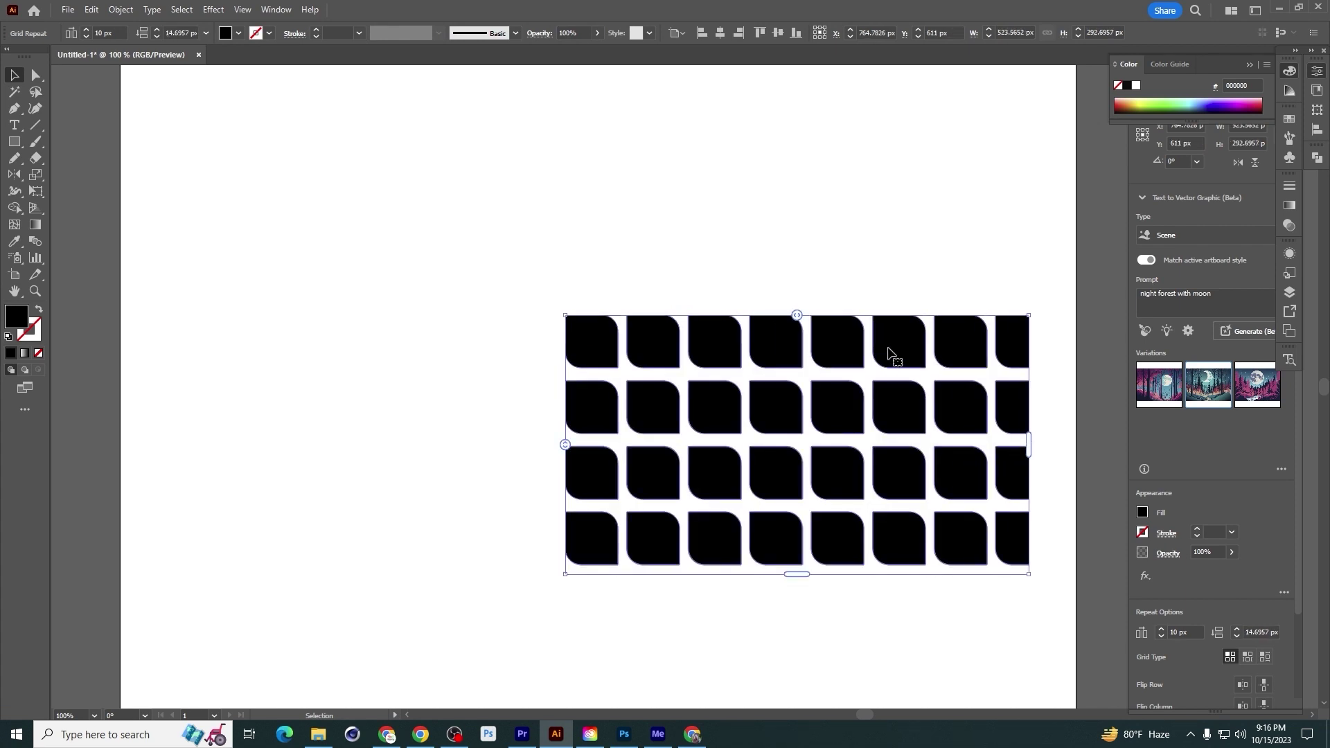
# Move the grid repeat to the artboard's upper-left area and extend it rightward and downward with more copies
pyautogui.moveTo(885, 350); pyautogui.dragTo(538, 162)
pyautogui.moveTo(678, 256); pyautogui.dragTo(992, 258)
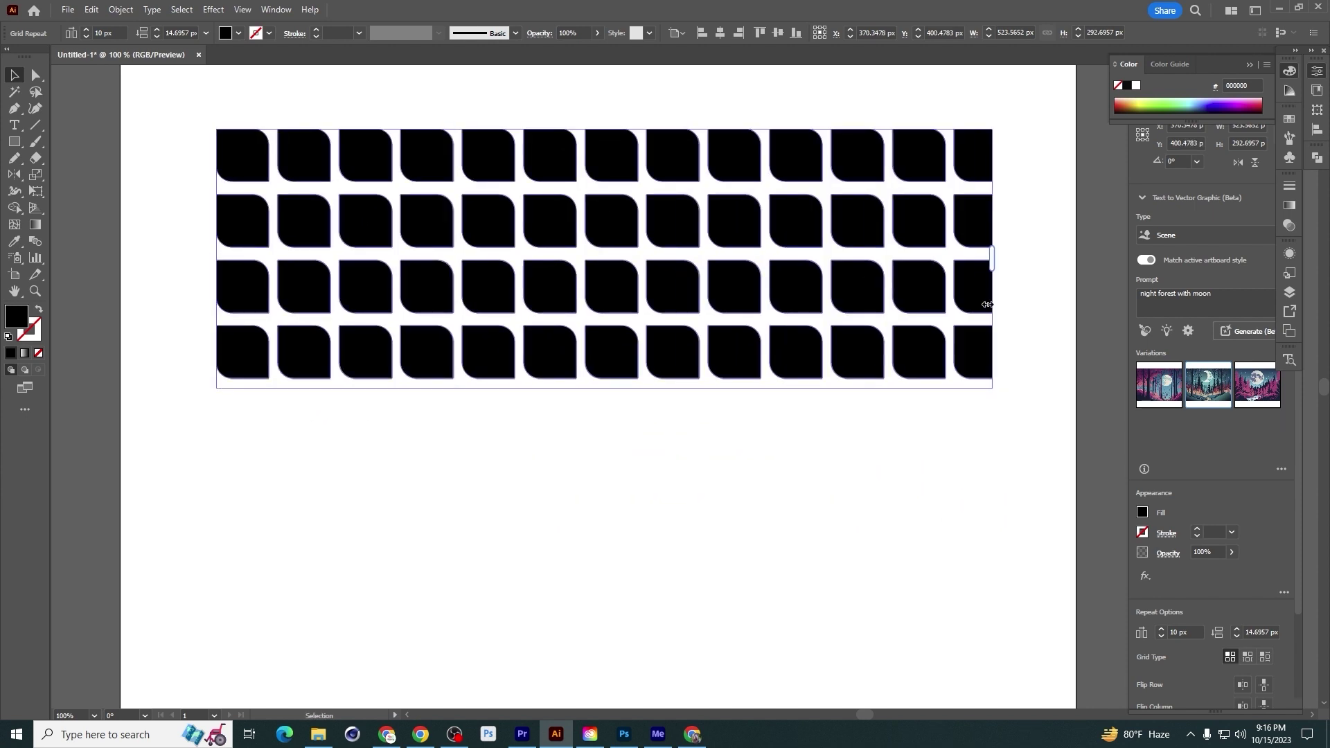
pyautogui.moveTo(601, 388); pyautogui.dragTo(638, 582)
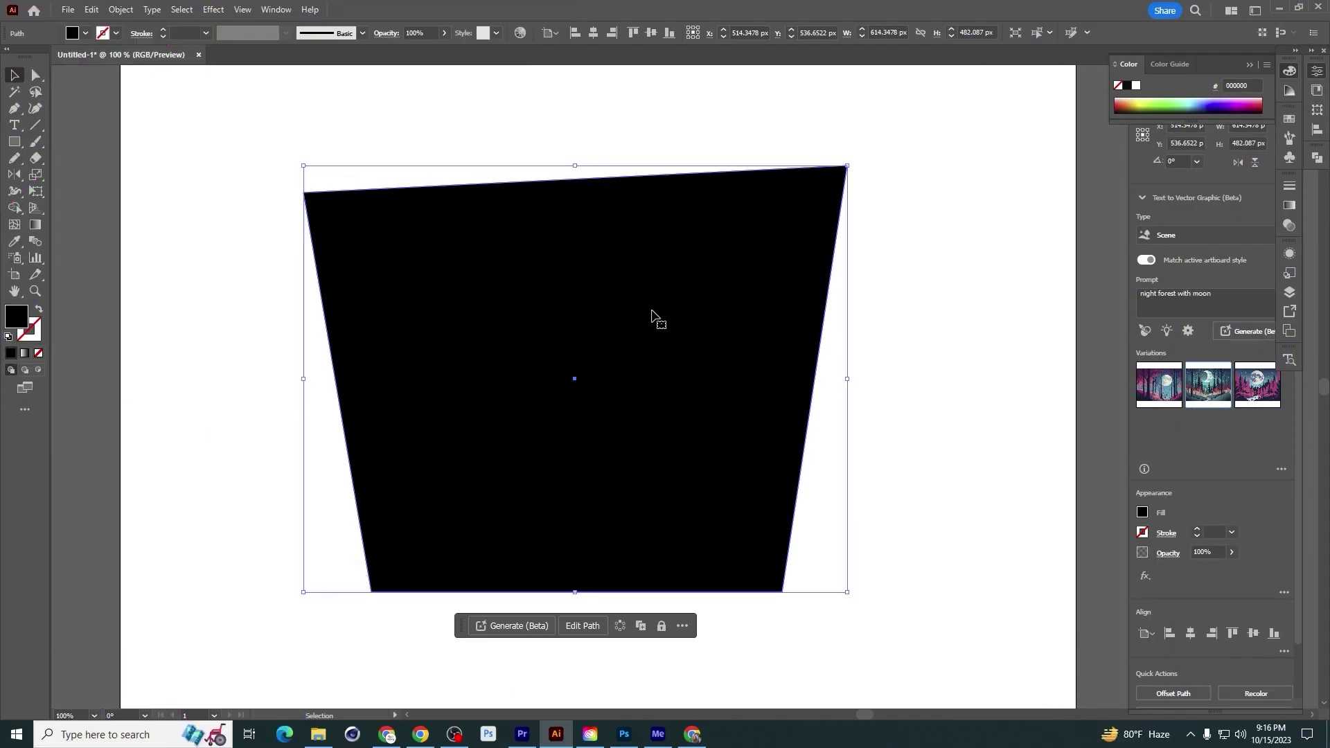
# Reshape the black quadrilateral by pulling both lower corners outward, moving the upper-right corner inward, and rounding that corner to about 150 px
pyautogui.press('a')
pyautogui.moveTo(371, 592); pyautogui.dragTo(223, 623)
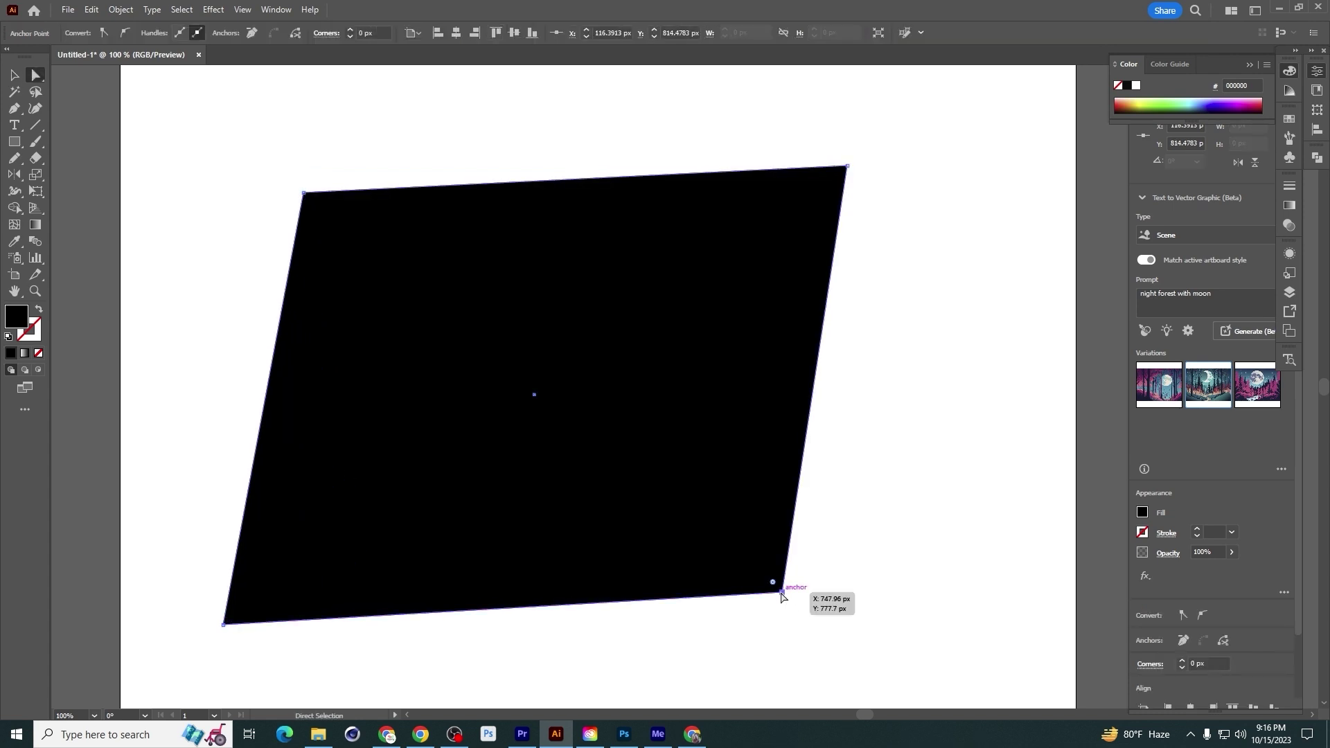
pyautogui.moveTo(782, 595); pyautogui.dragTo(903, 654)
pyautogui.moveTo(847, 167); pyautogui.dragTo(623, 374)
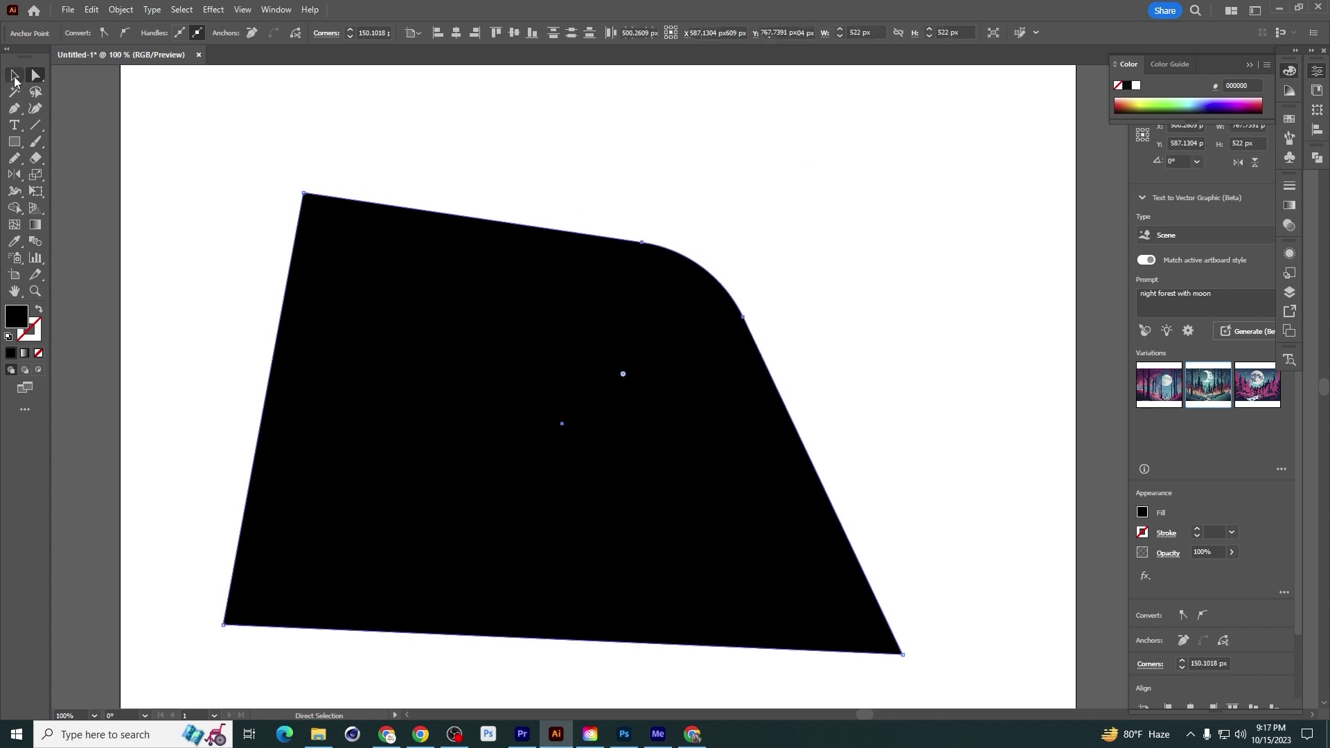
# Delete the reshaped black quadrilateral from the artboard
pyautogui.click(14, 75)
pyautogui.click(497, 128)
pyautogui.click(624, 316)
pyautogui.press('Delete')
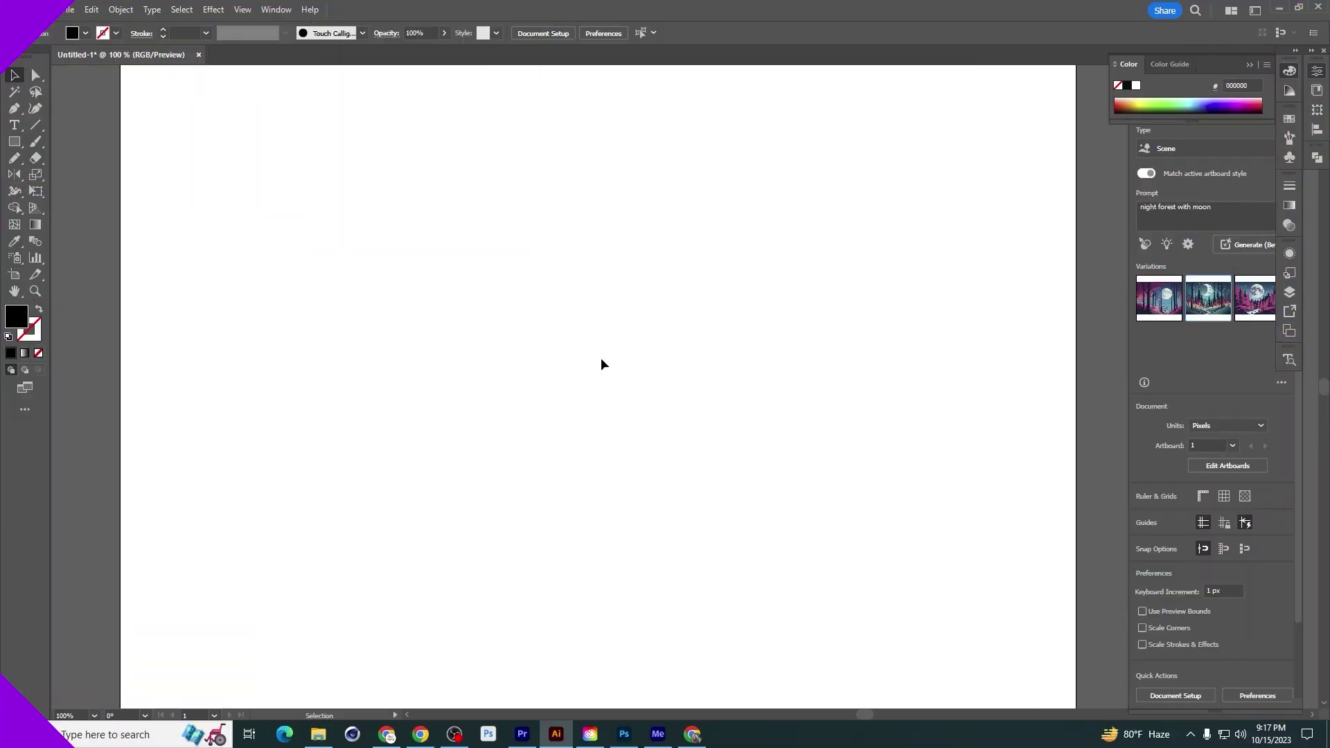
# Draw a circle about 182 px across near the middle of the artboard, fill it with yellow FFD000, and deselect it
pyautogui.press('l')
pyautogui.moveTo(588, 338); pyautogui.dragTo(620, 418)
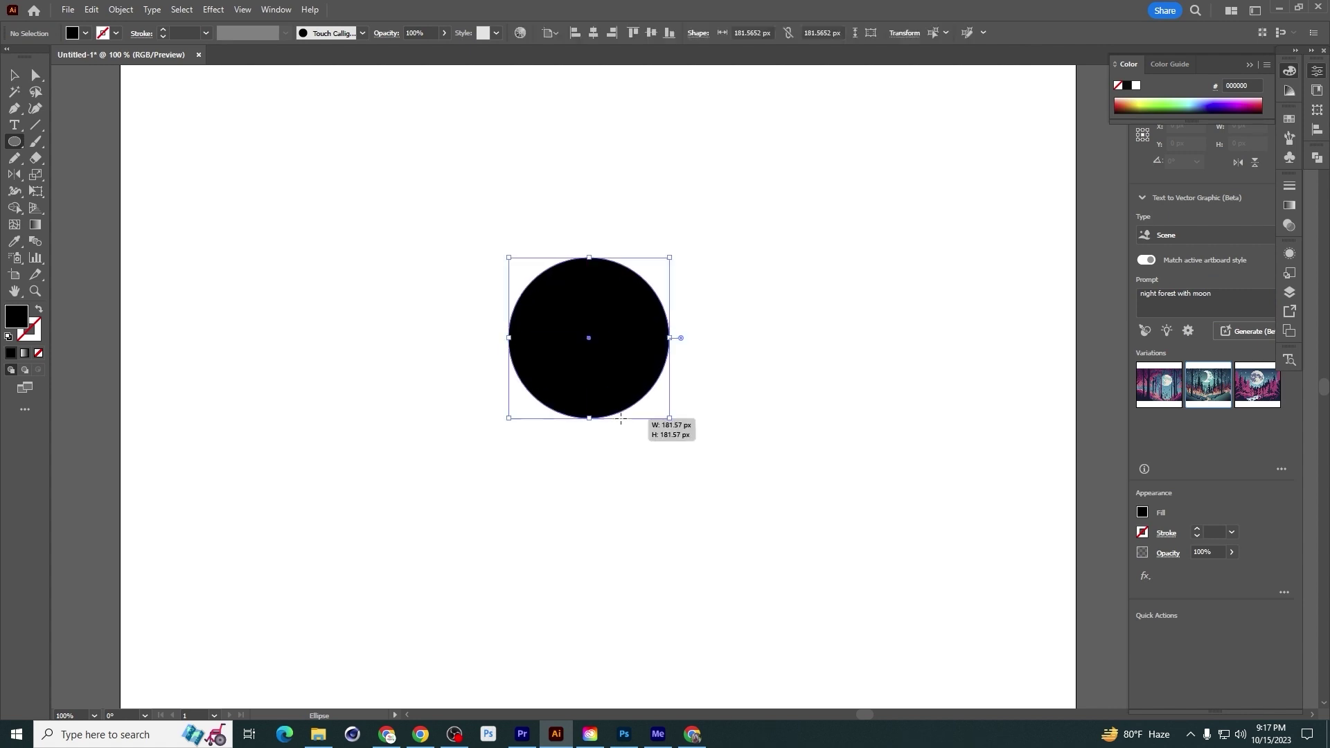
pyautogui.press('v')
pyautogui.click(1138, 103)
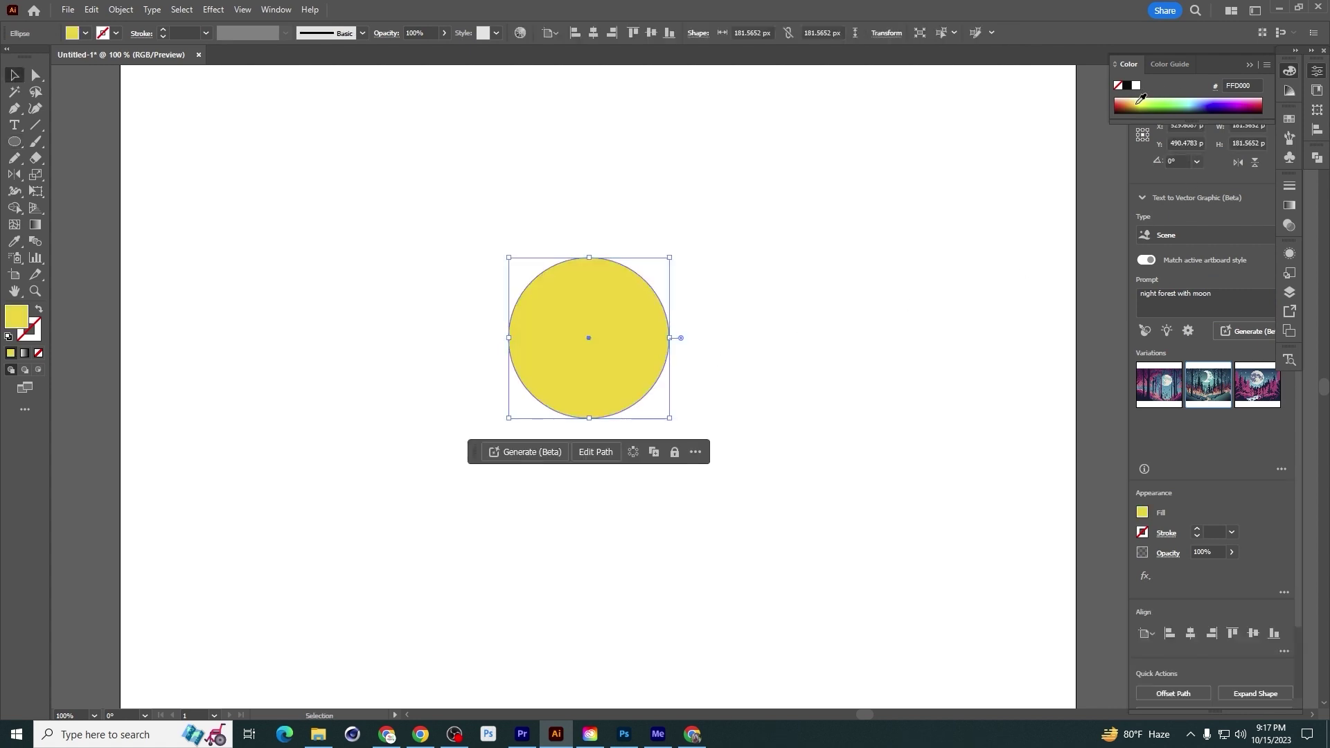
pyautogui.click(731, 258)
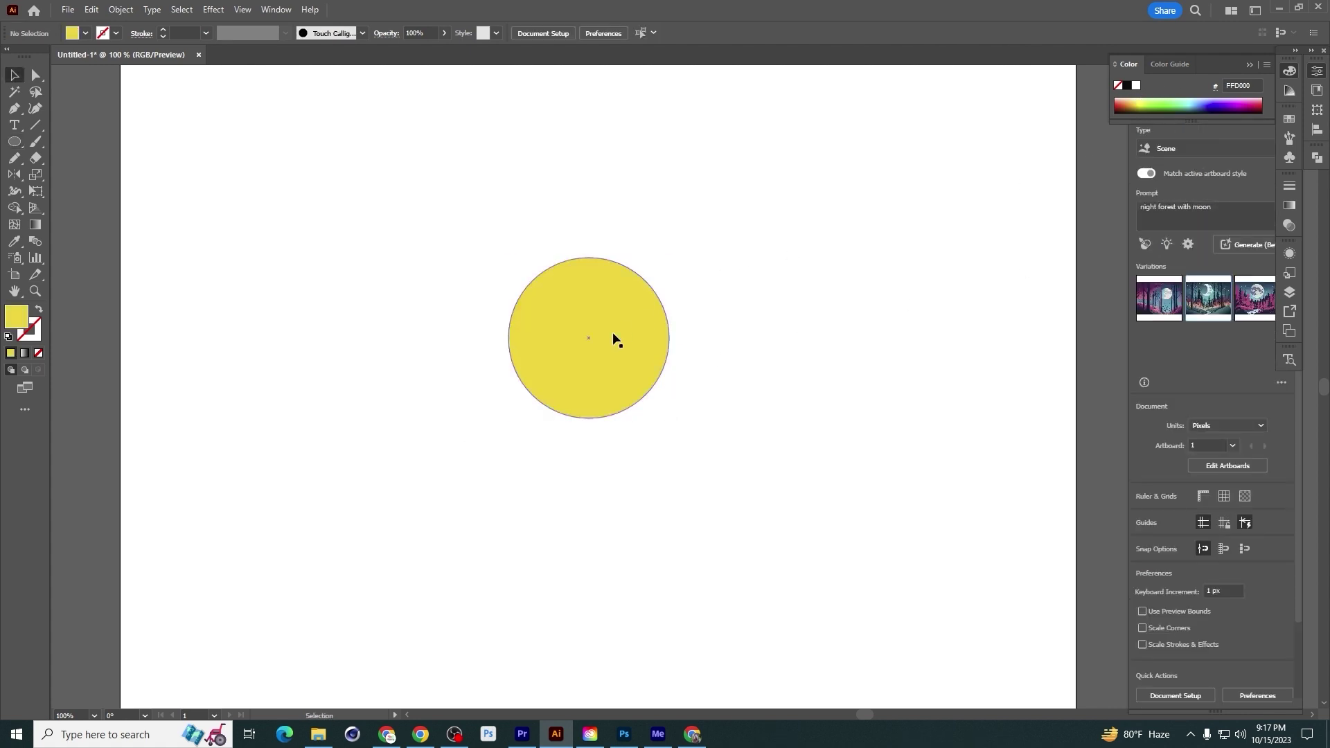
# Duplicate the yellow circle, place the copy to its lower right, and fill the copy with orange FF662A
pyautogui.click(613, 338)
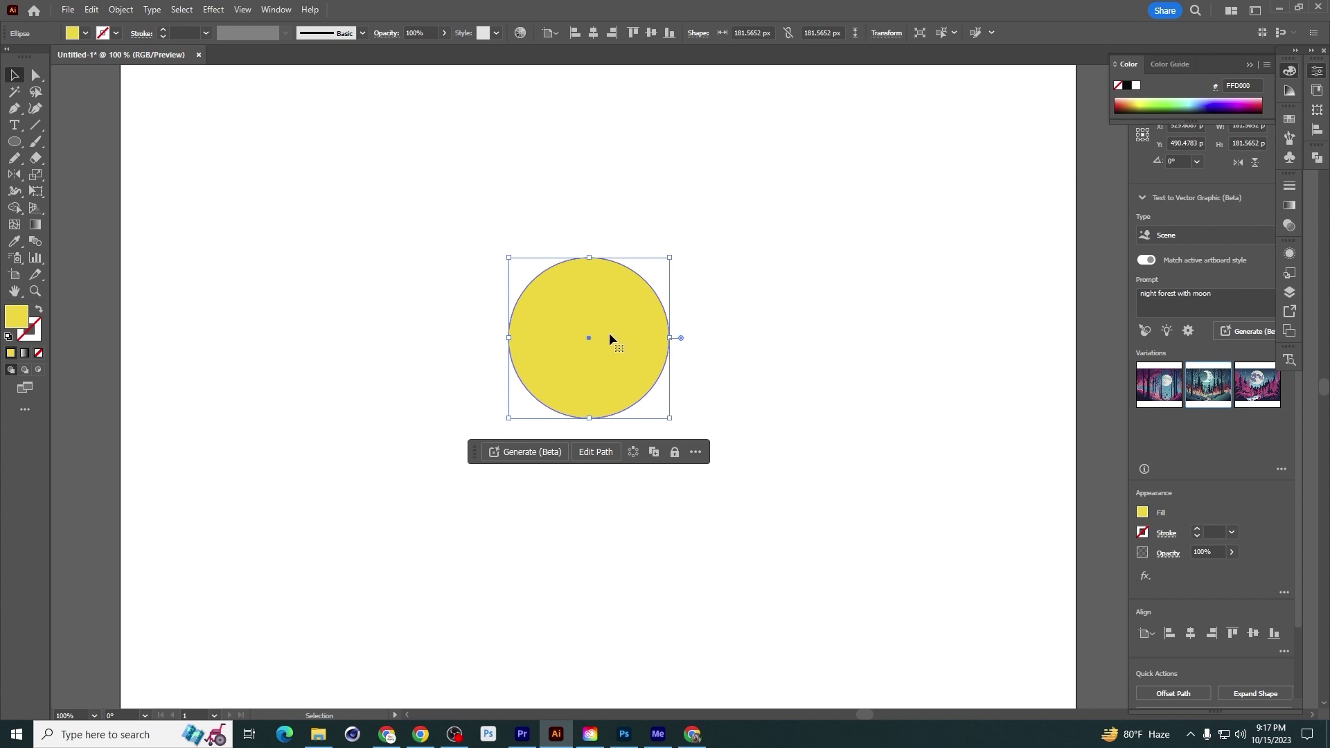
pyautogui.click(653, 452)
pyautogui.click(852, 409)
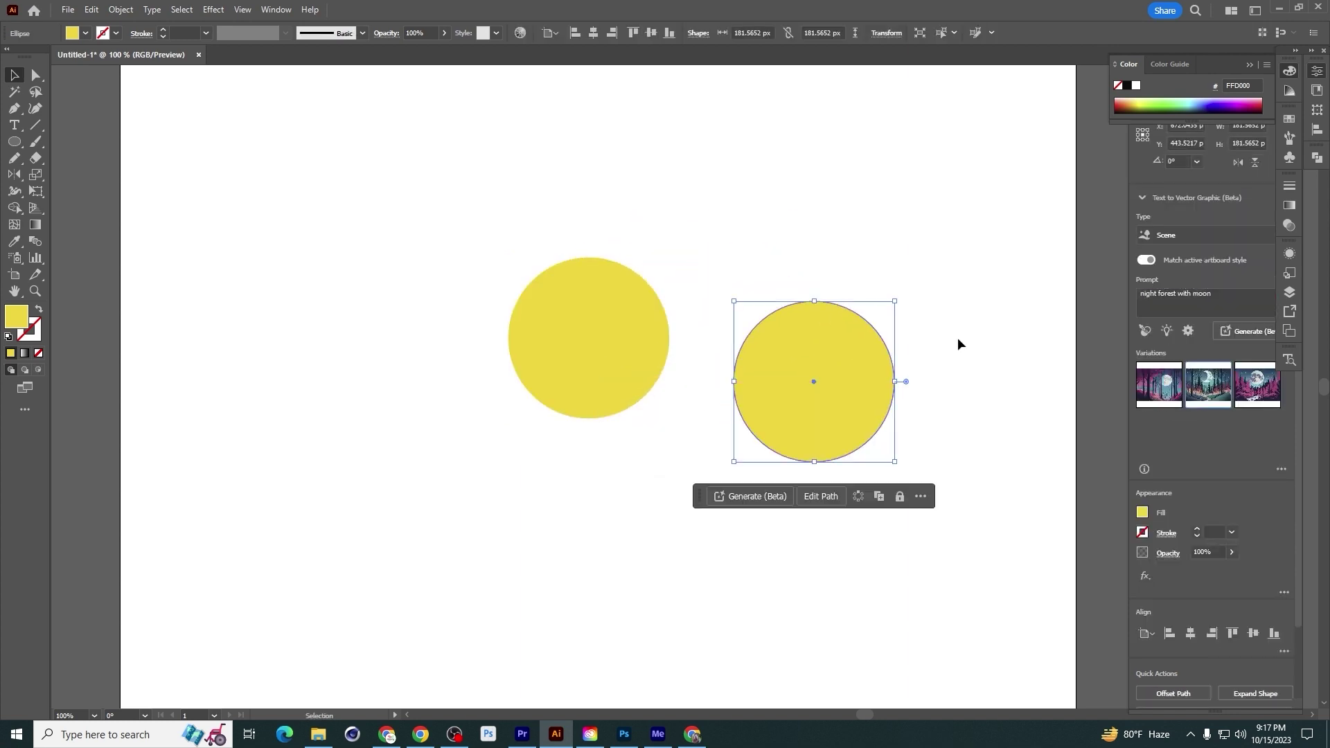
pyautogui.click(1127, 99)
pyautogui.click(790, 274)
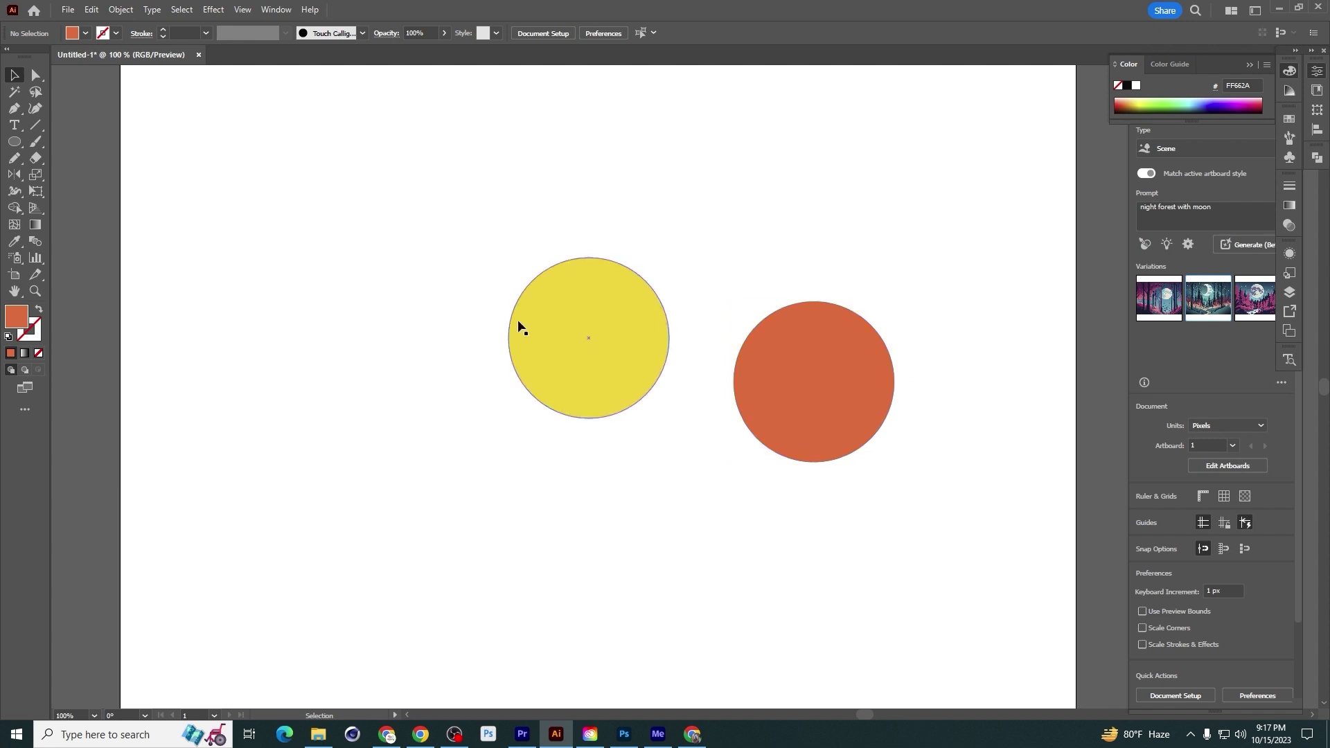
# Move the yellow circle left and the orange circle closer so they sit side by side, and deselect them
pyautogui.moveTo(559, 335); pyautogui.dragTo(435, 364)
pyautogui.moveTo(857, 382); pyautogui.dragTo(720, 373)
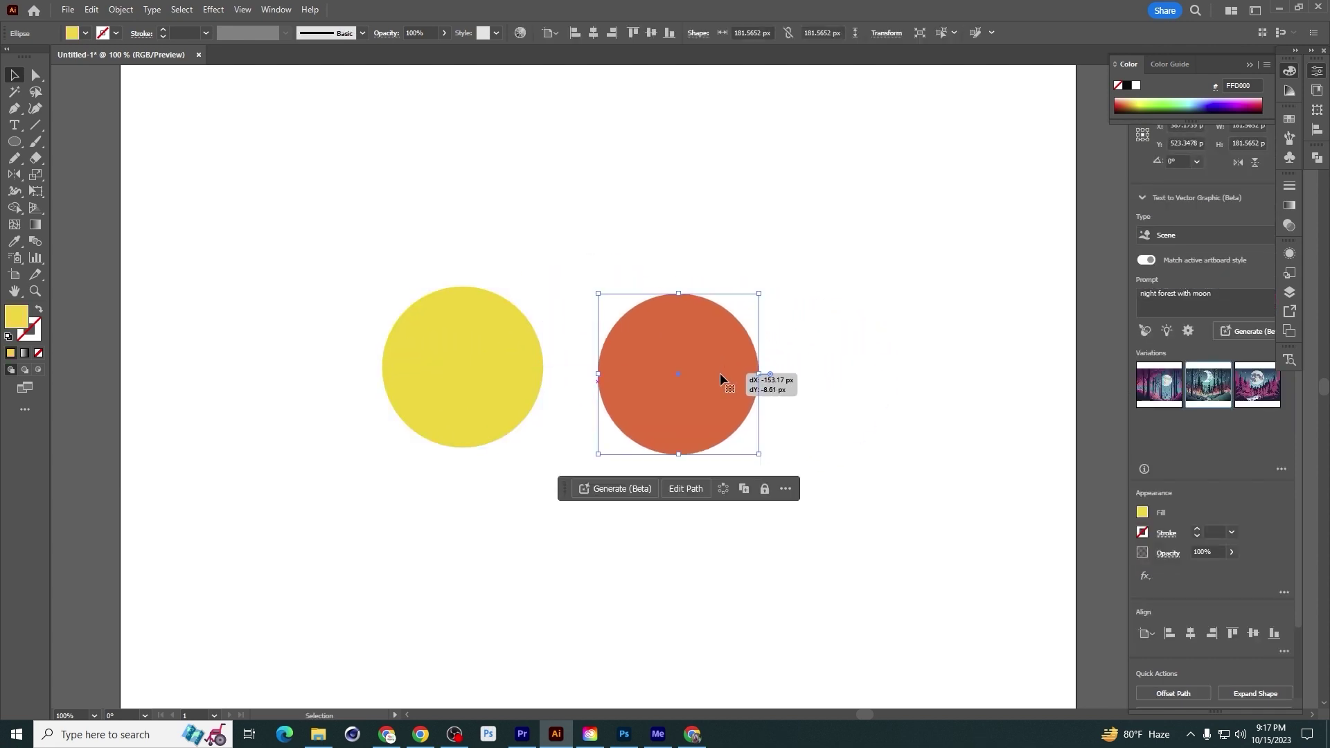
pyautogui.click(861, 477)
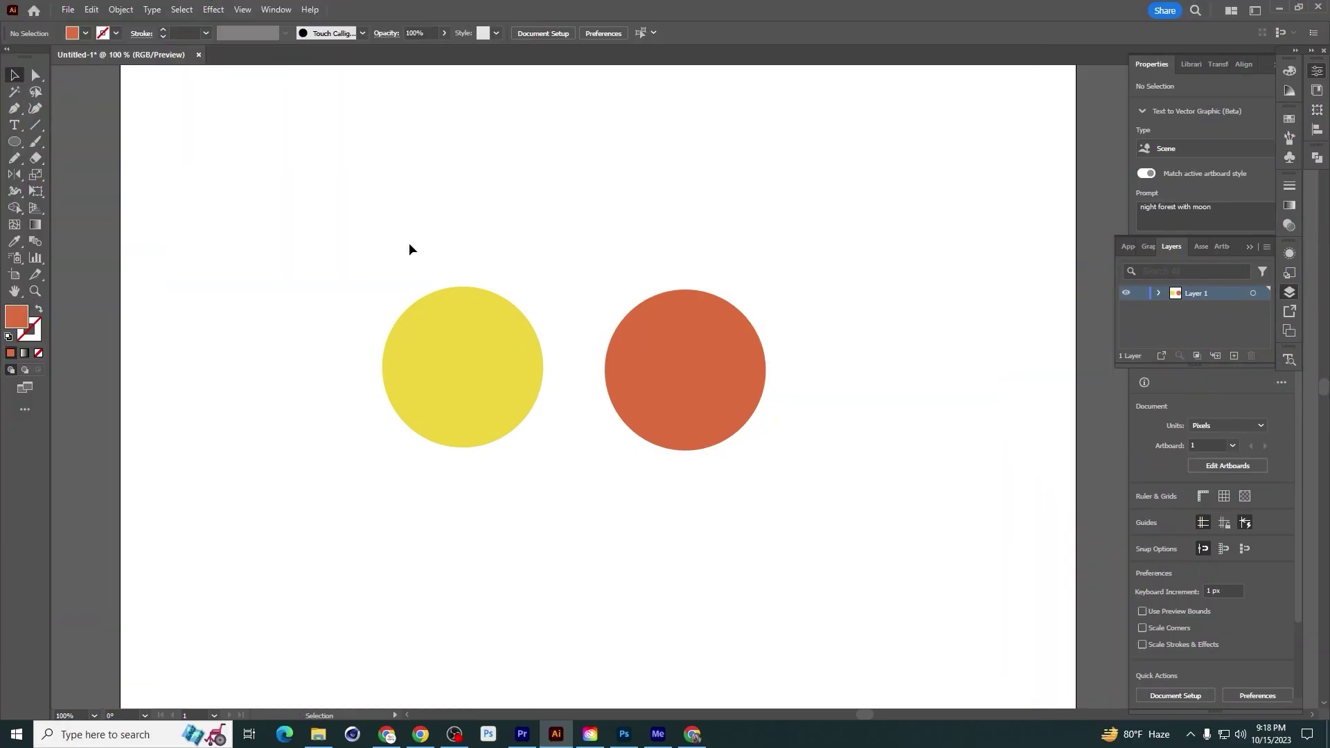
# Look up the Lock options available for the orange circle
pyautogui.click(633, 367)
pyautogui.click(120, 9)
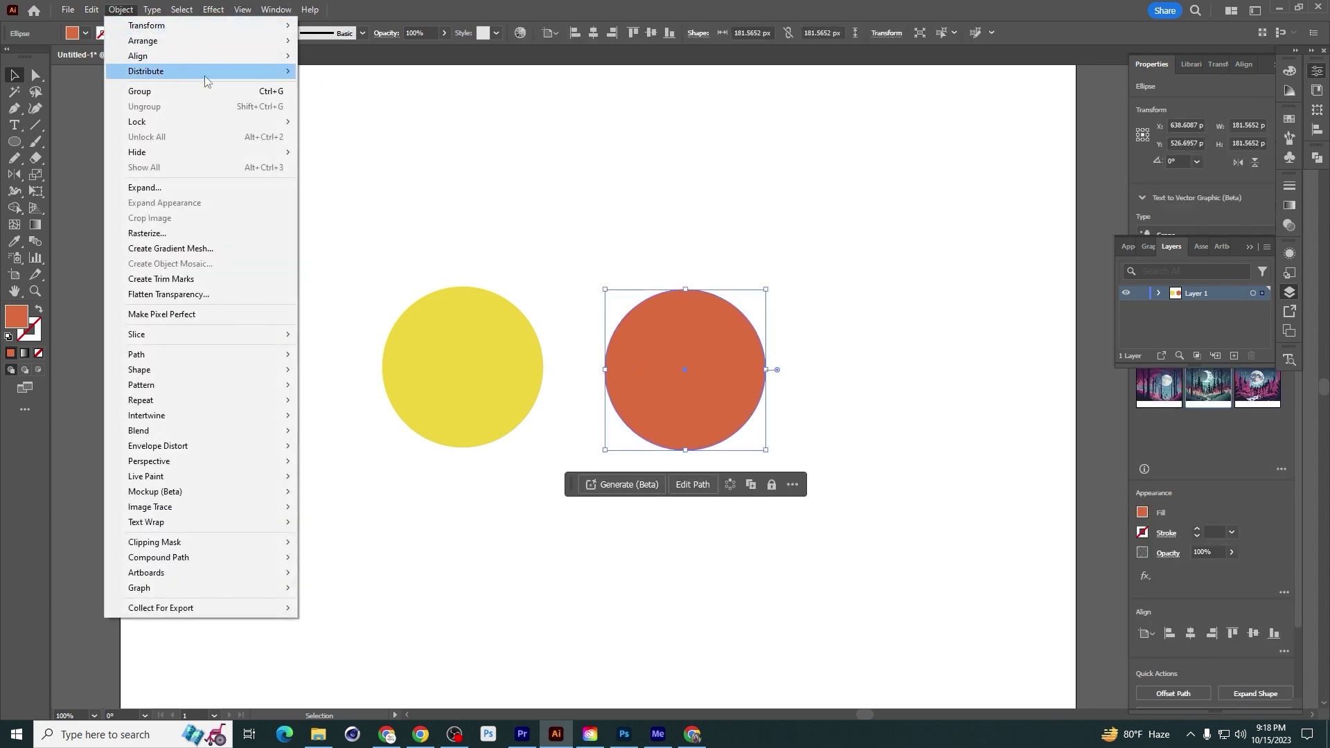
pyautogui.moveTo(270, 122)
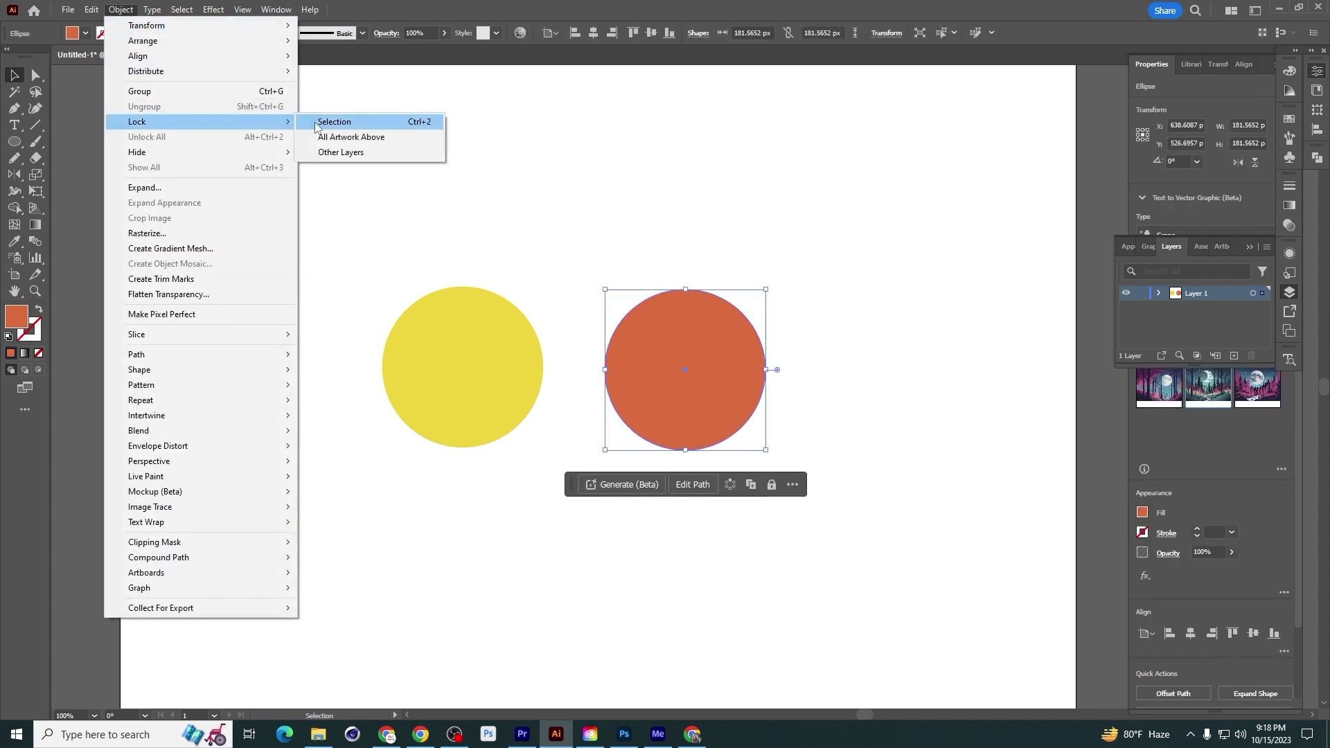
pyautogui.click(506, 151)
# Move the orange circle level with the yellow one and lock it, testing the lock with a selection around both circles
pyautogui.moveTo(674, 344)
pyautogui.mouseDown()
pyautogui.moveTo(705, 339)
pyautogui.moveTo(682, 341)
pyautogui.mouseUp()
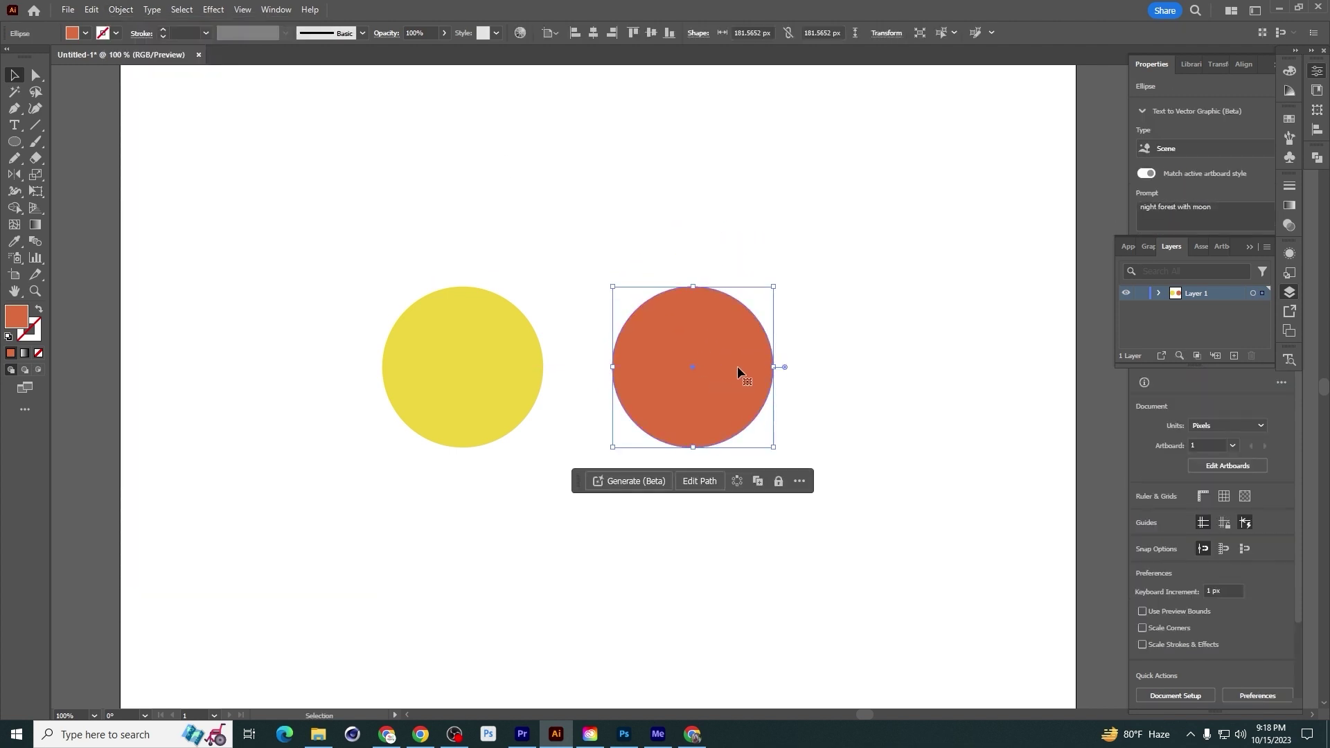
pyautogui.click(779, 481)
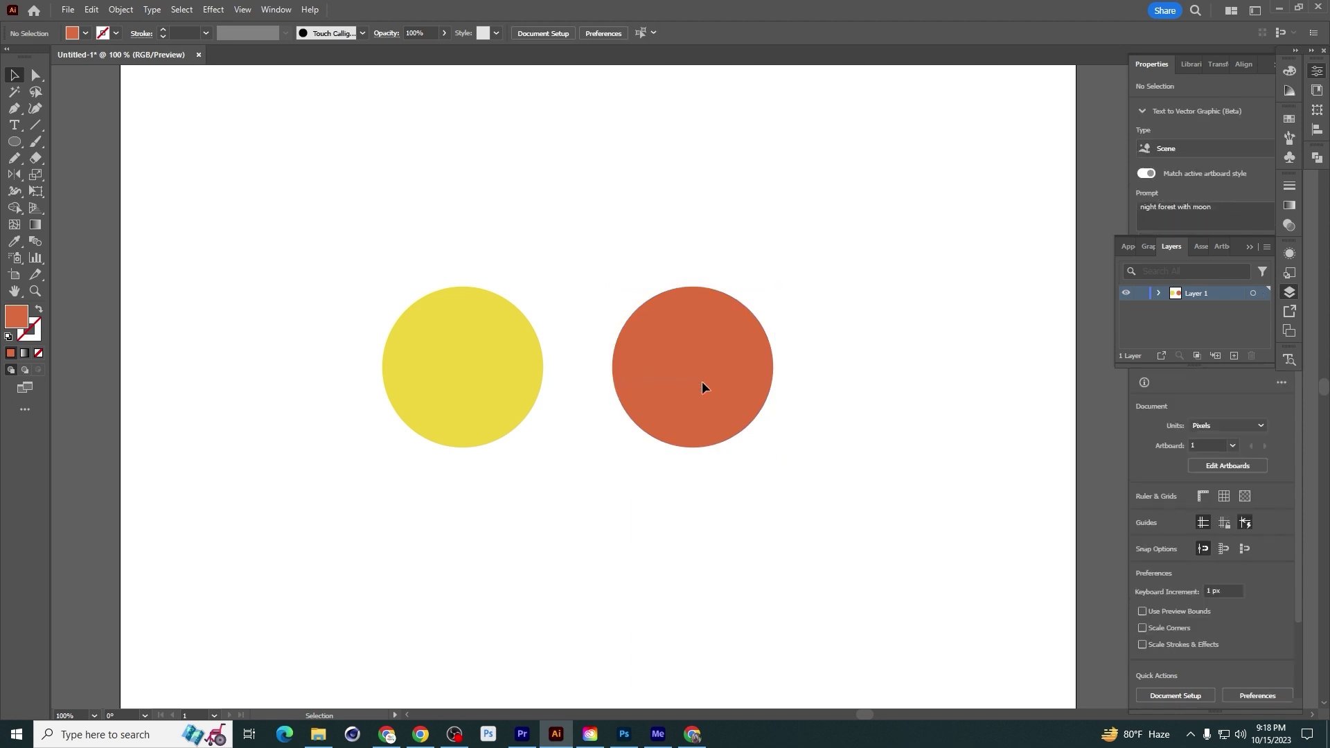
pyautogui.moveTo(226, 230); pyautogui.dragTo(934, 468)
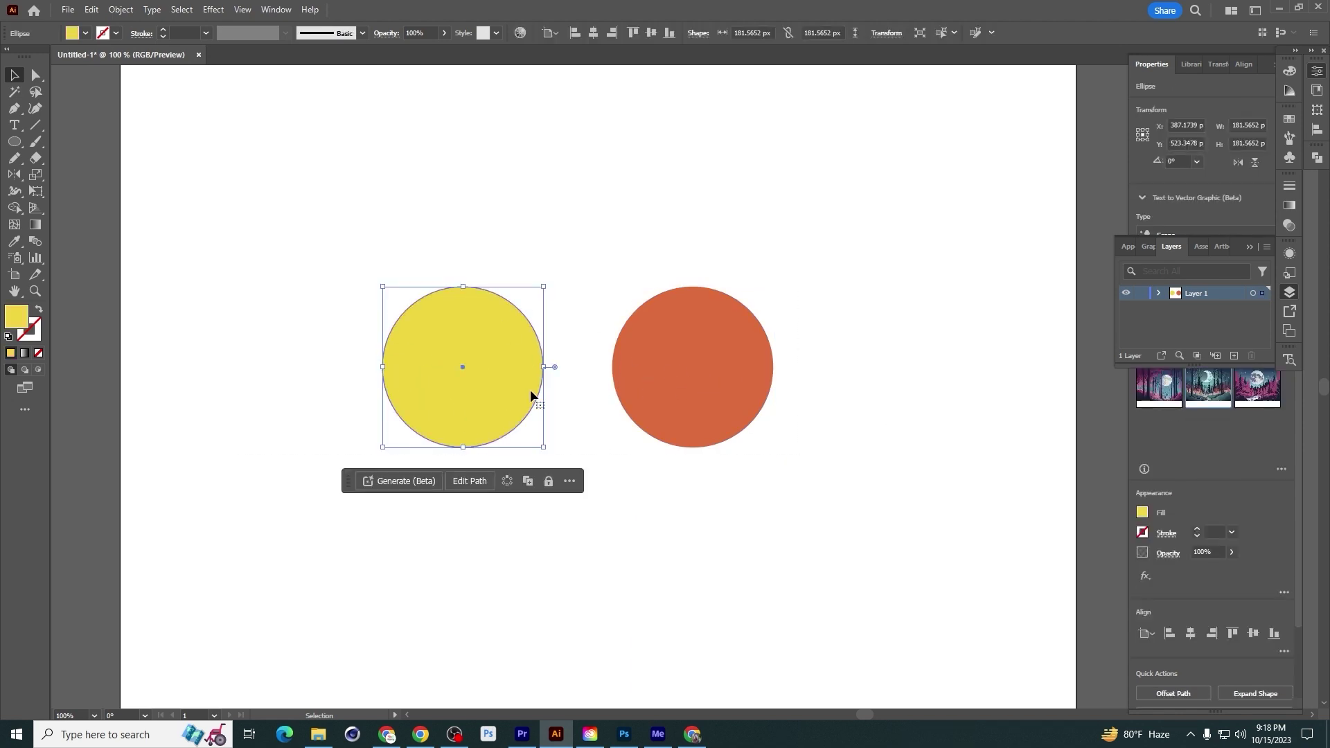